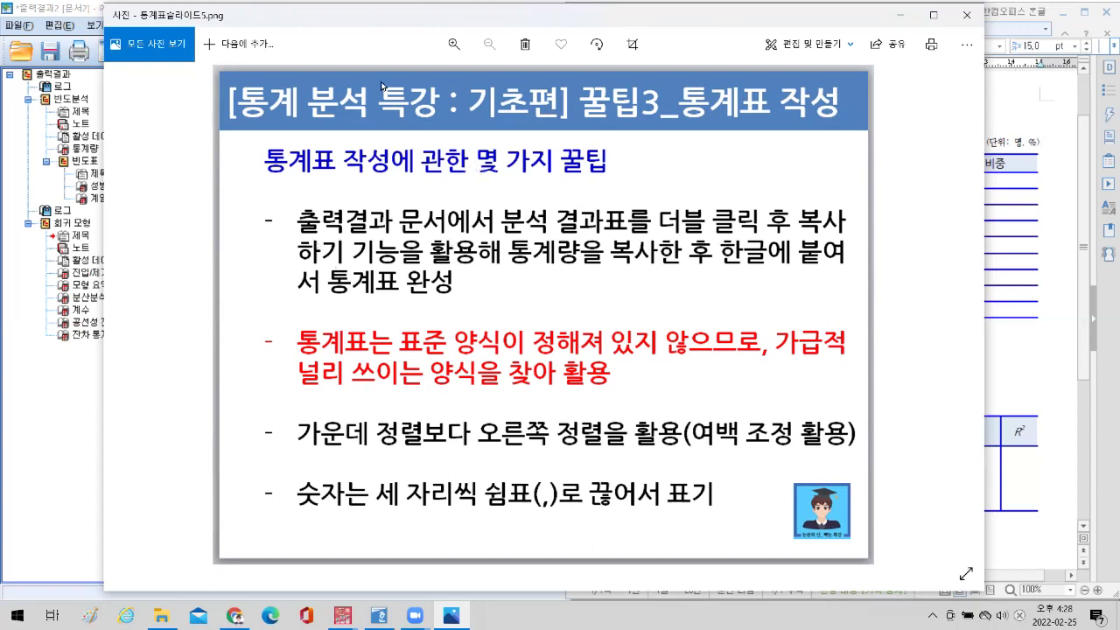
# Examine the slide of table-making tips alongside the frequency output and the blank practice tables.
pyautogui.moveTo(383, 15); pyautogui.dragTo(530, 23)
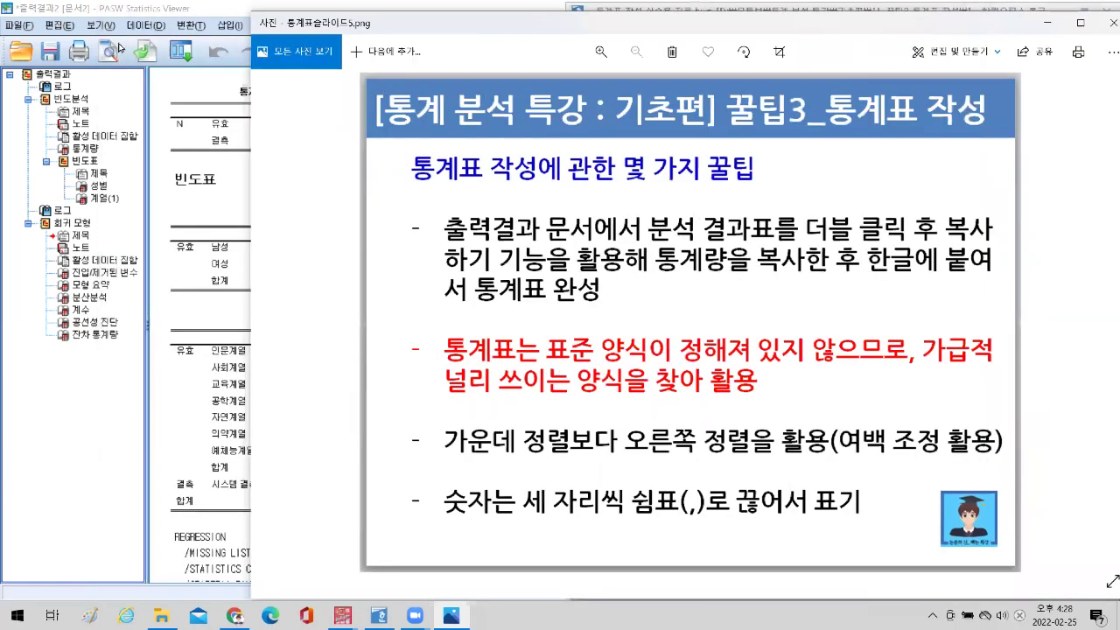
pyautogui.click(192, 216)
pyautogui.click(225, 352)
pyautogui.moveTo(869, 24); pyautogui.dragTo(564, 17)
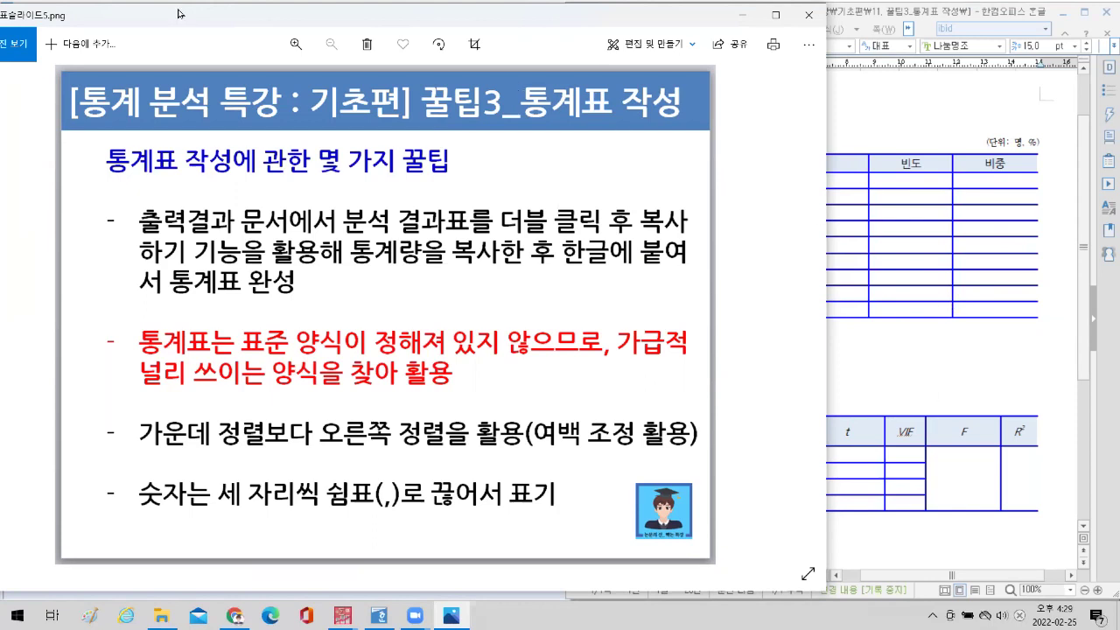
pyautogui.moveTo(178, 13); pyautogui.dragTo(333, 396)
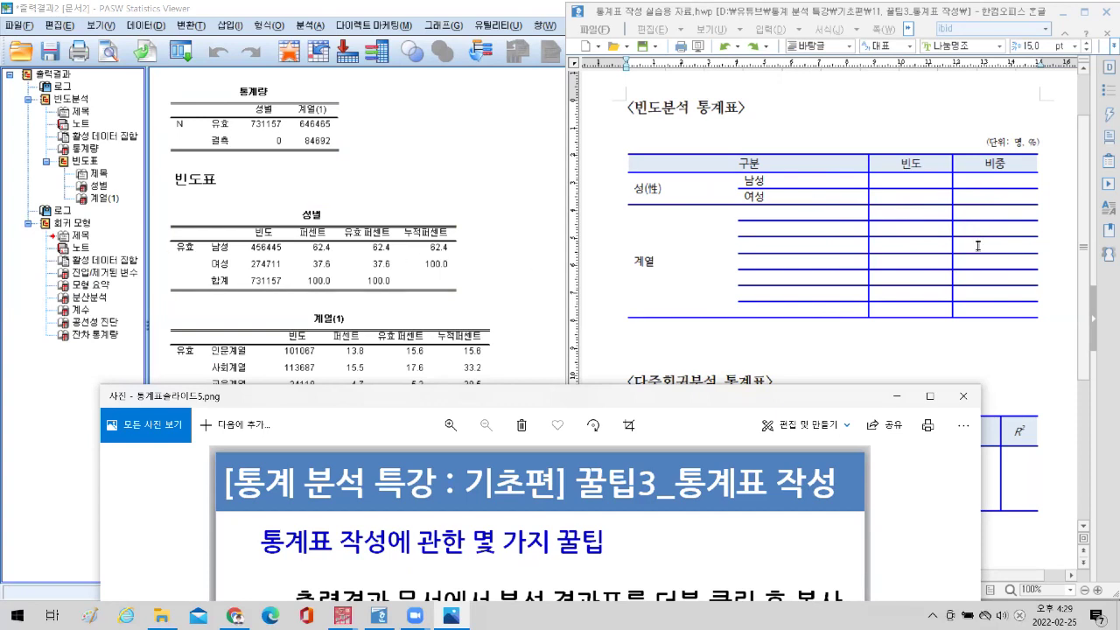
pyautogui.click(354, 267)
pyautogui.doubleClick(744, 401)
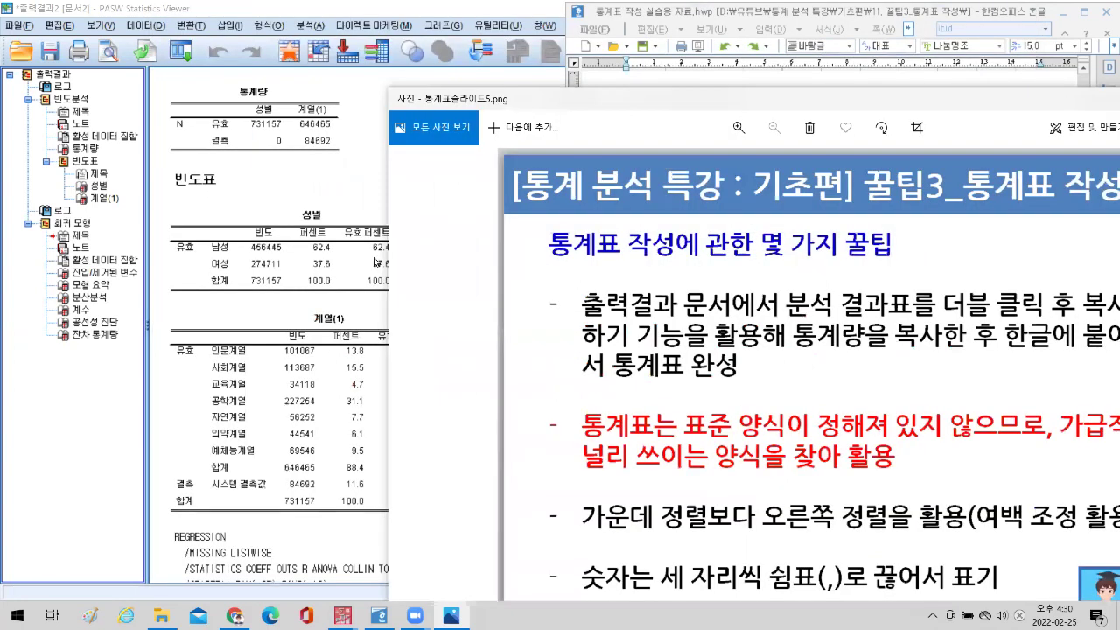
pyautogui.click(332, 321)
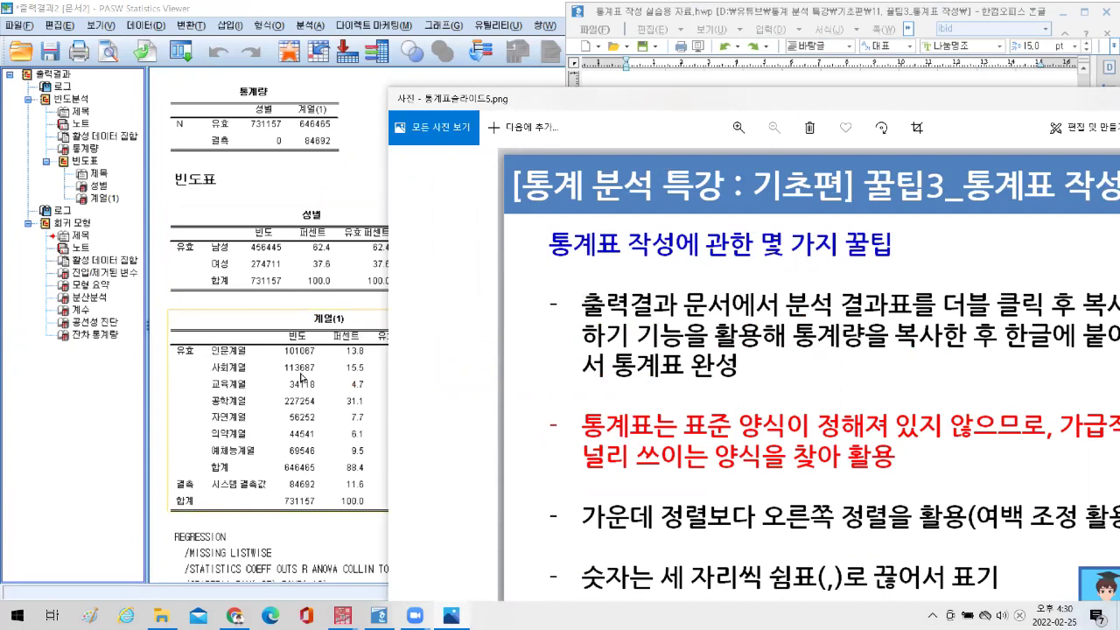
pyautogui.click(801, 180)
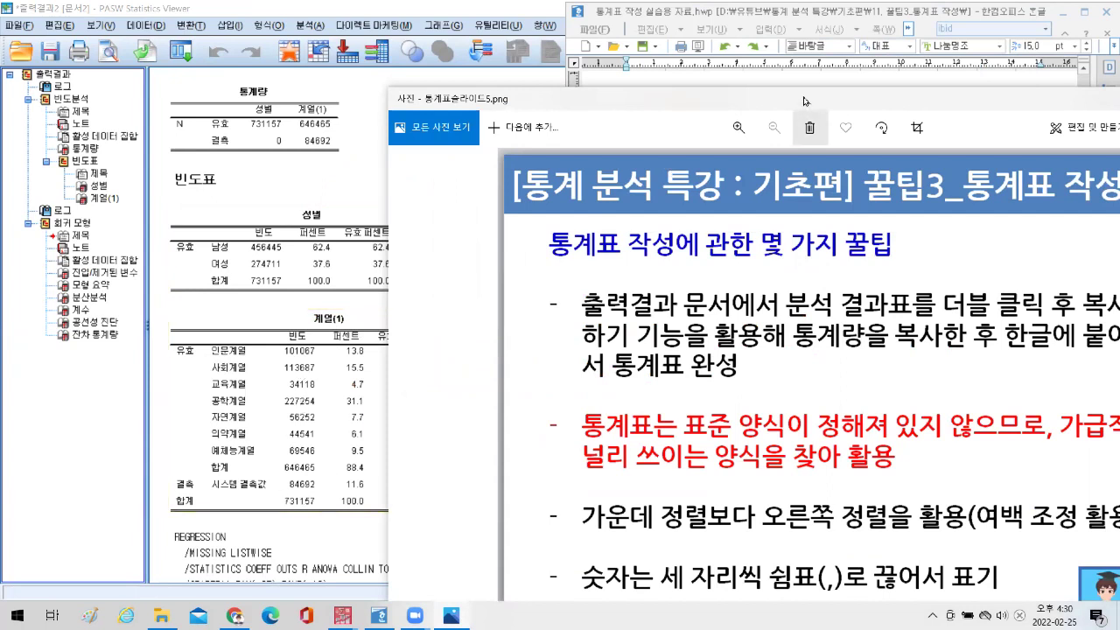
pyautogui.moveTo(802, 98); pyautogui.dragTo(557, 95)
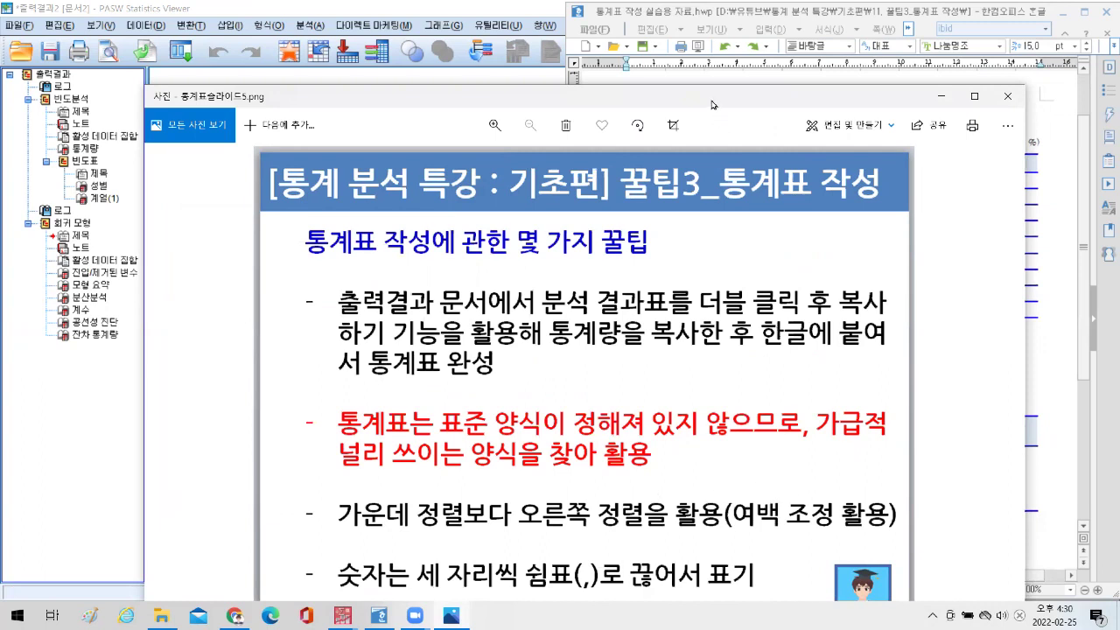
pyautogui.moveTo(711, 104); pyautogui.dragTo(708, 73)
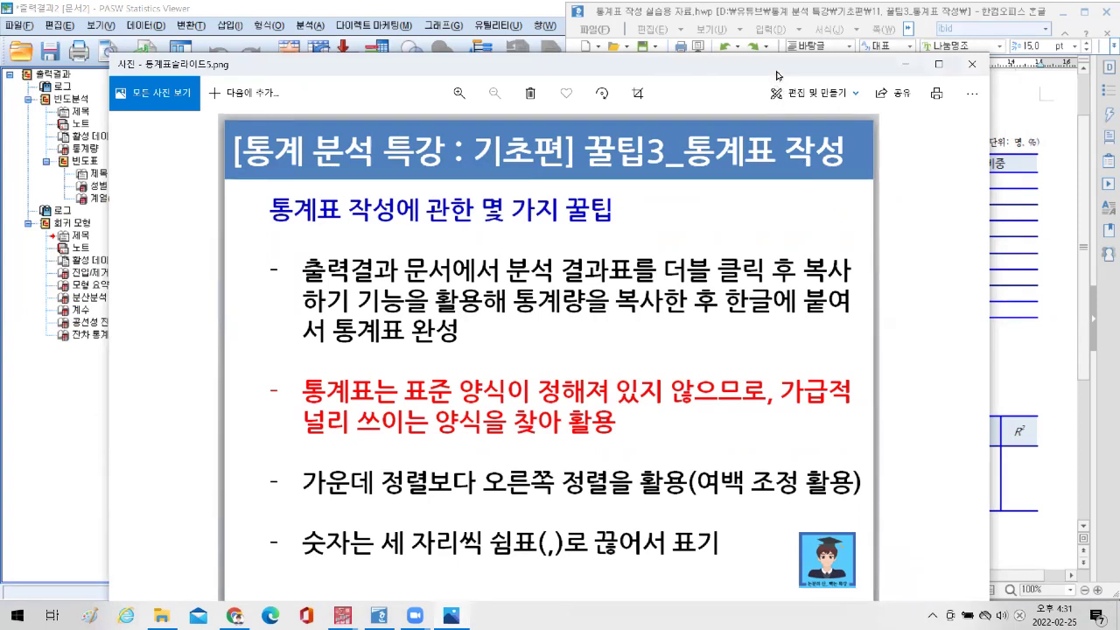
pyautogui.moveTo(776, 75); pyautogui.dragTo(783, 27)
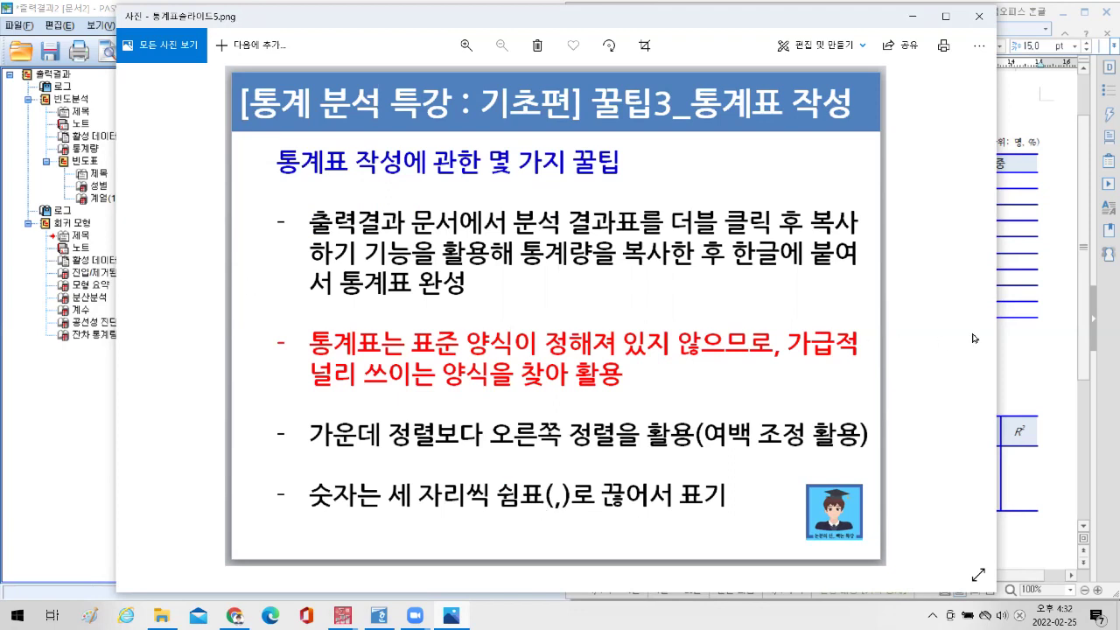
# Minimise the tips slide so the statistics output and the practice document are both uncovered.
pyautogui.click(1033, 400)
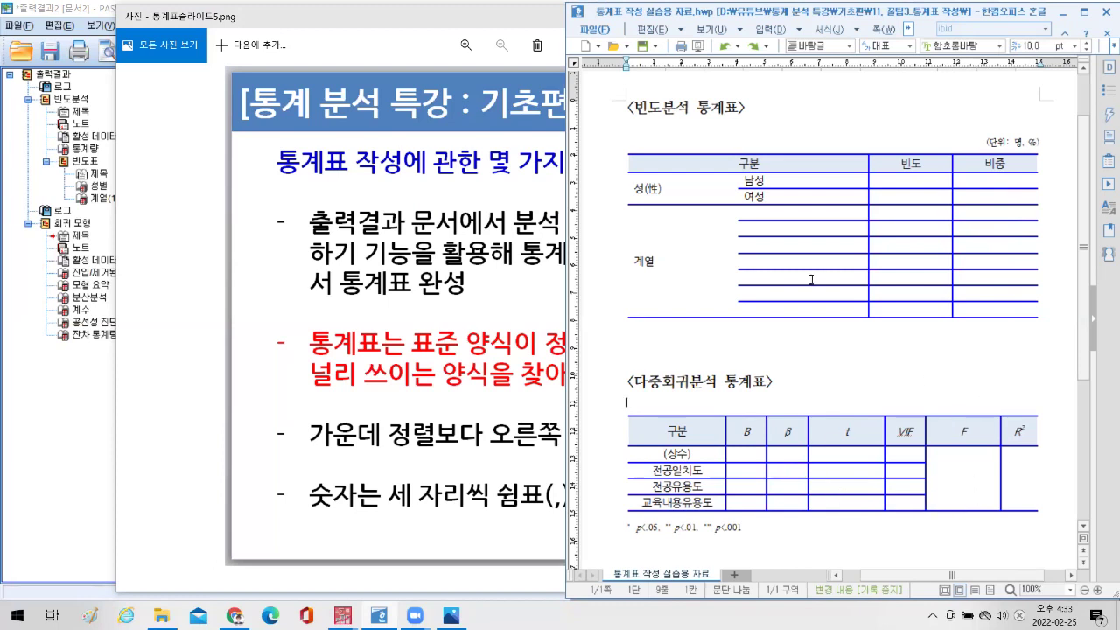
pyautogui.click(475, 385)
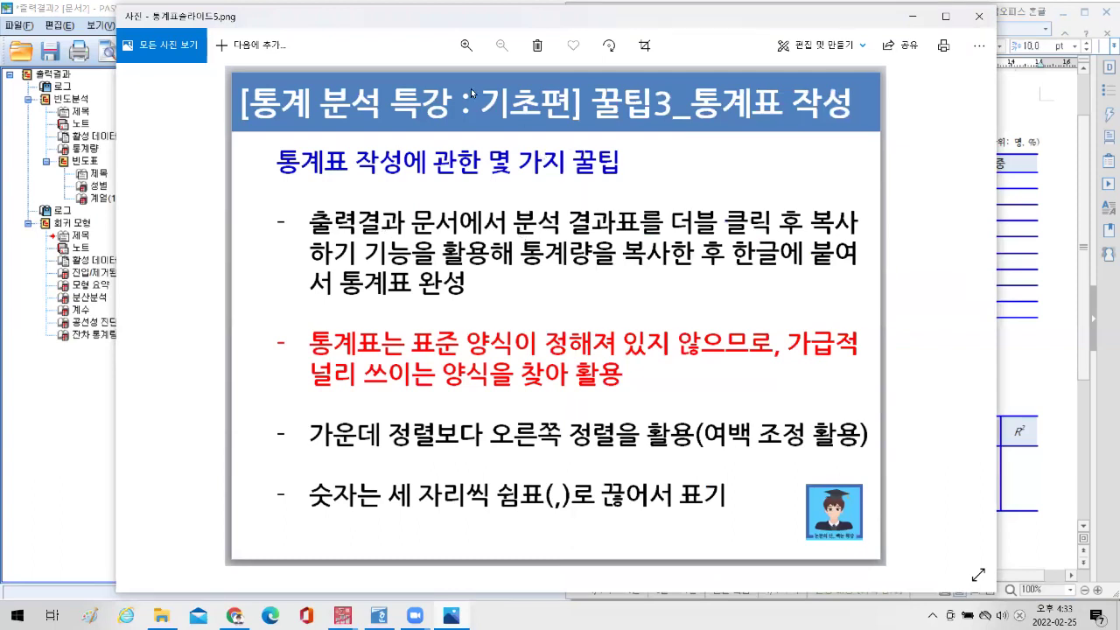
pyautogui.moveTo(470, 88); pyautogui.dragTo(485, 351)
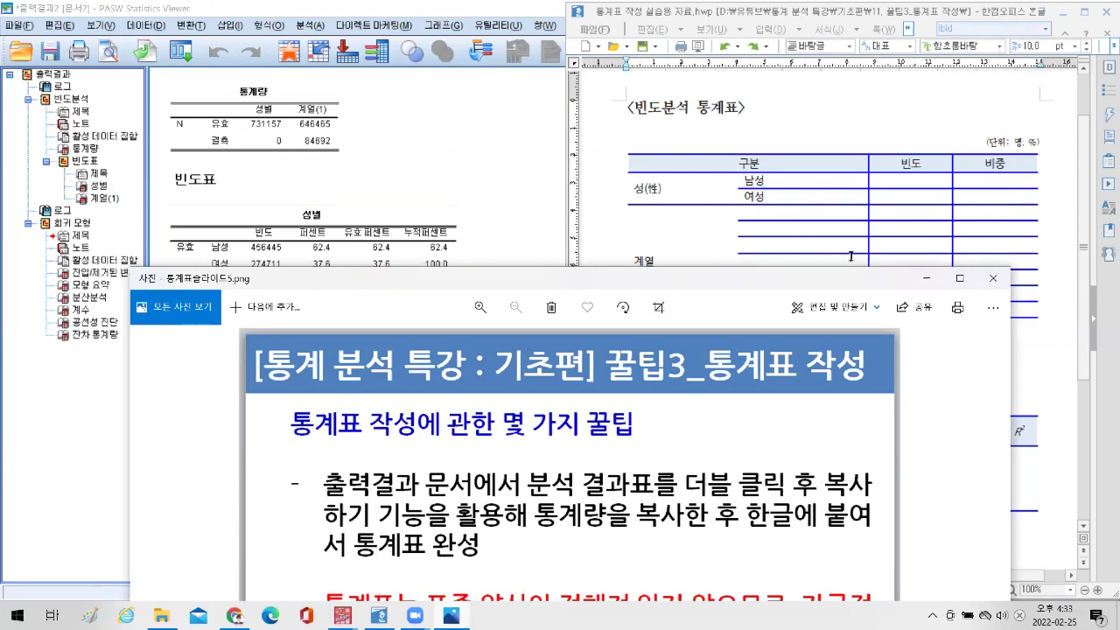
pyautogui.click(926, 278)
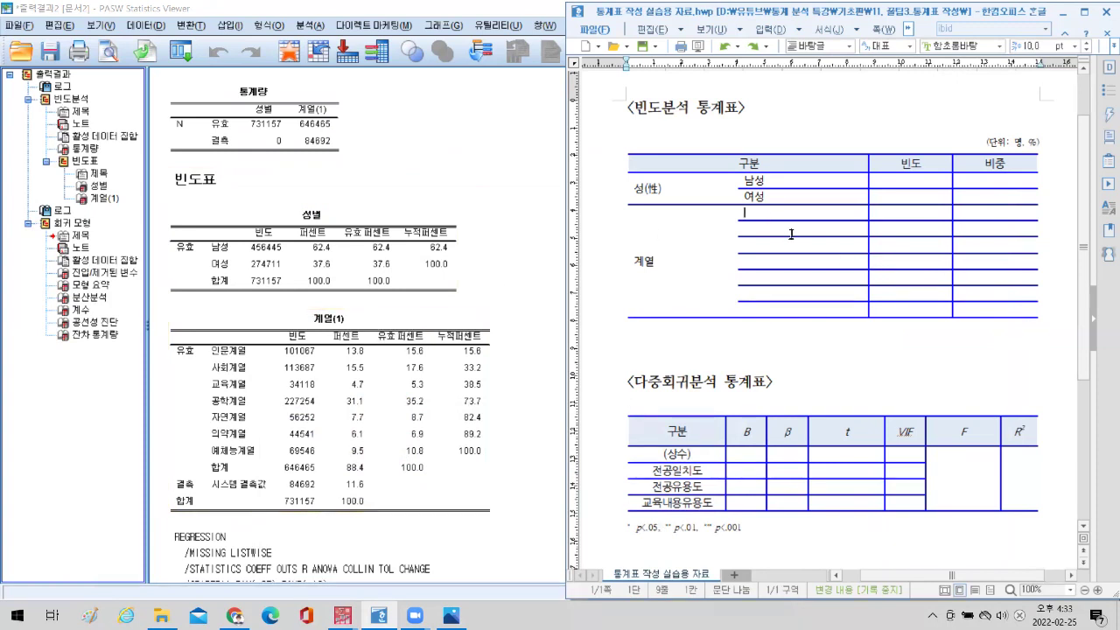
# Enter 인문계열 and 사회계열 as labels in the first two rows of the frequency table's 계열 group.
pyautogui.click(766, 217)
pyautogui.write('인문계열')
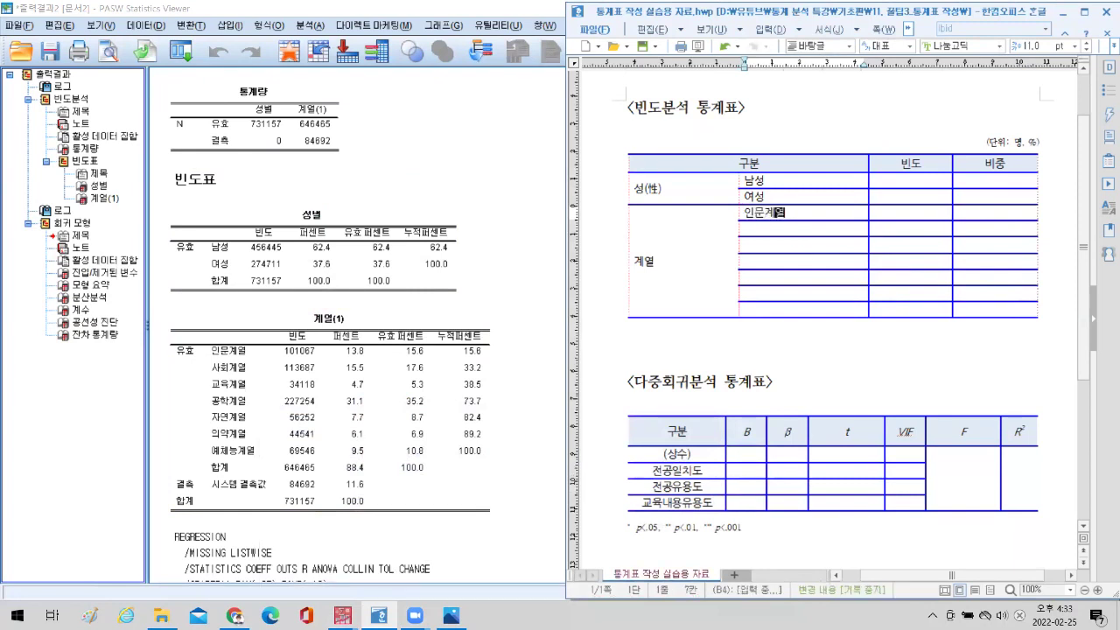
pyautogui.press('Down')
pyautogui.write('사회계열')
# Delete the typed labels from the 계열 rows of the frequency table.
pyautogui.press('BackSpace')
pyautogui.press('BackSpace')
pyautogui.press('BackSpace')
pyautogui.press('BackSpace')
pyautogui.press('BackSpace')
pyautogui.press('BackSpace')
pyautogui.press('Up')
pyautogui.press('Right')
pyautogui.press('Right')
pyautogui.press('Right')
pyautogui.press('Right')
pyautogui.press('BackSpace')
pyautogui.press('BackSpace')
pyautogui.press('BackSpace')
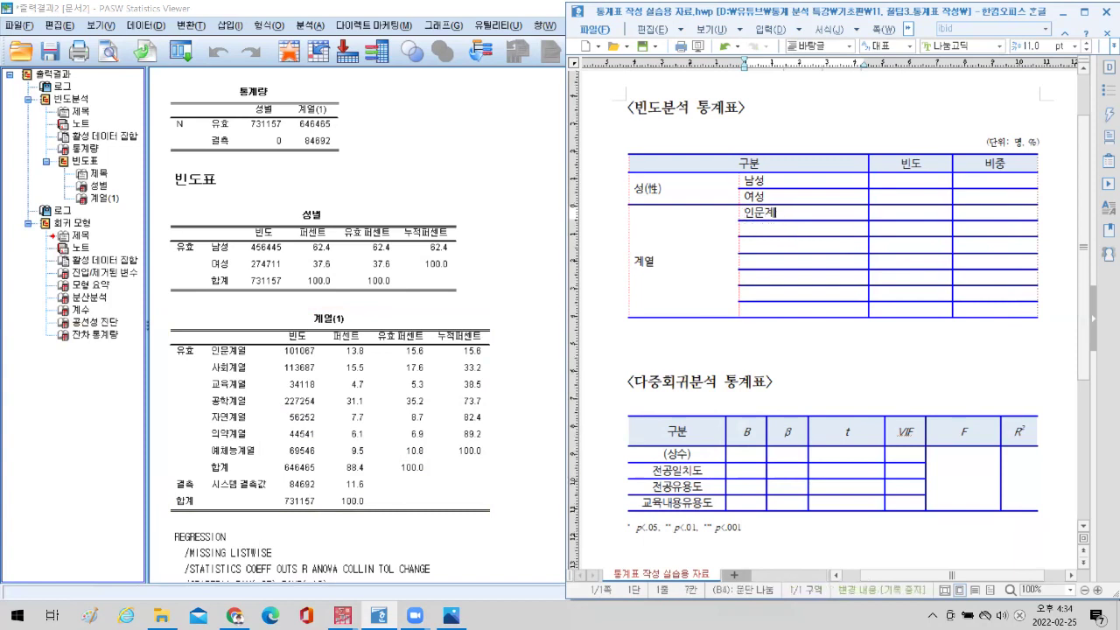
pyautogui.press('BackSpace')
pyautogui.click(607, 78)
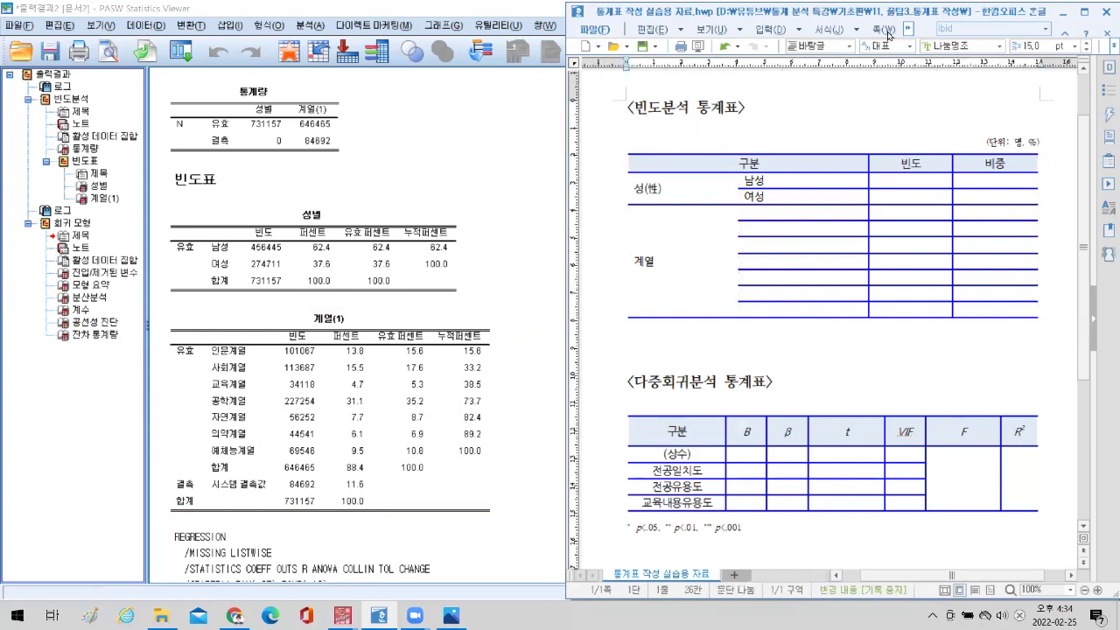
# Create a blank Hangul document and place its window below the practice document's frequency table.
pyautogui.moveTo(890, 15); pyautogui.dragTo(896, 34)
pyautogui.click(591, 65)
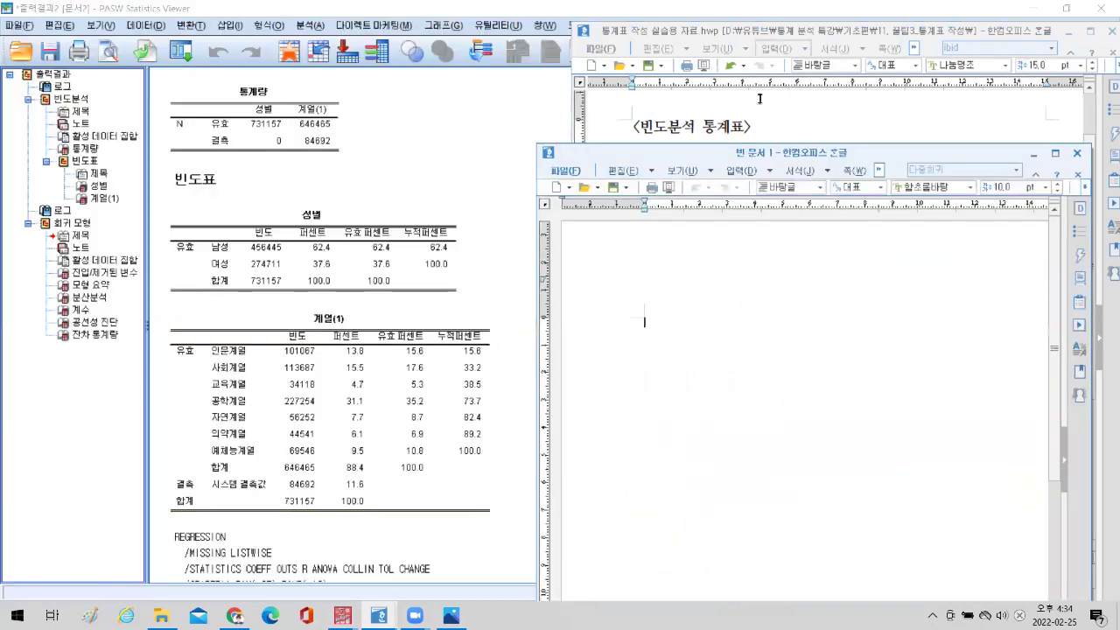
pyautogui.click(759, 98)
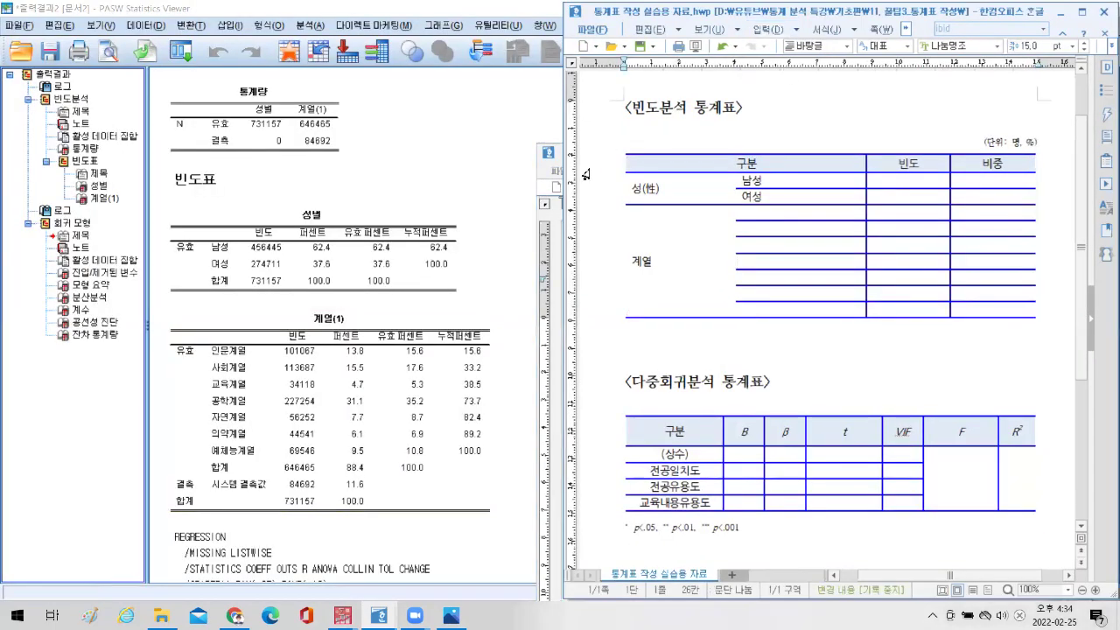
pyautogui.click(545, 170)
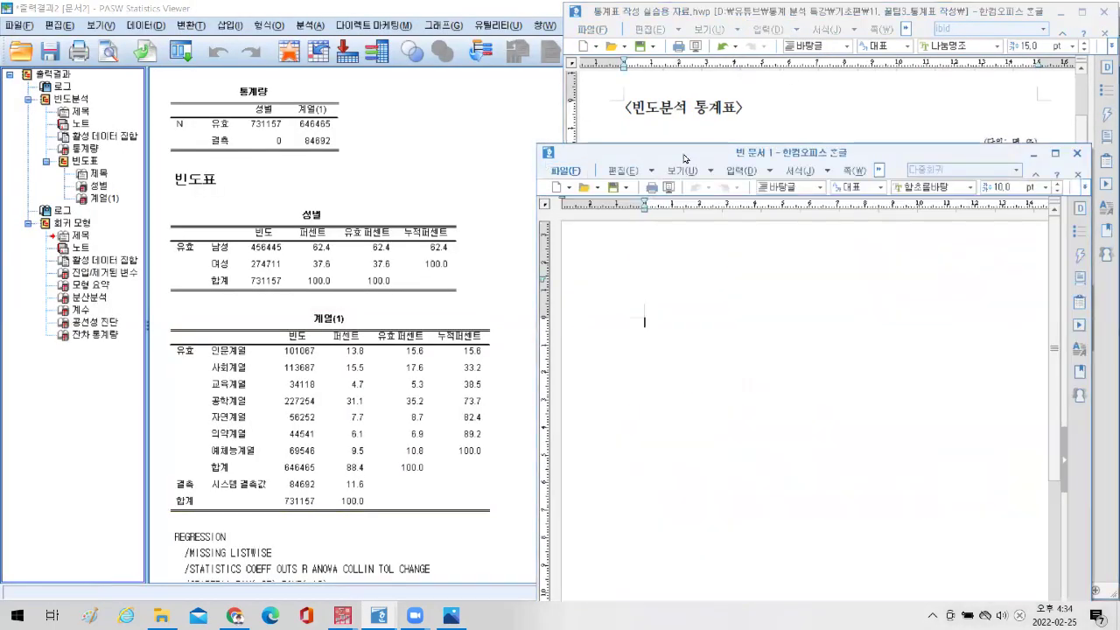
pyautogui.moveTo(686, 158); pyautogui.dragTo(663, 148)
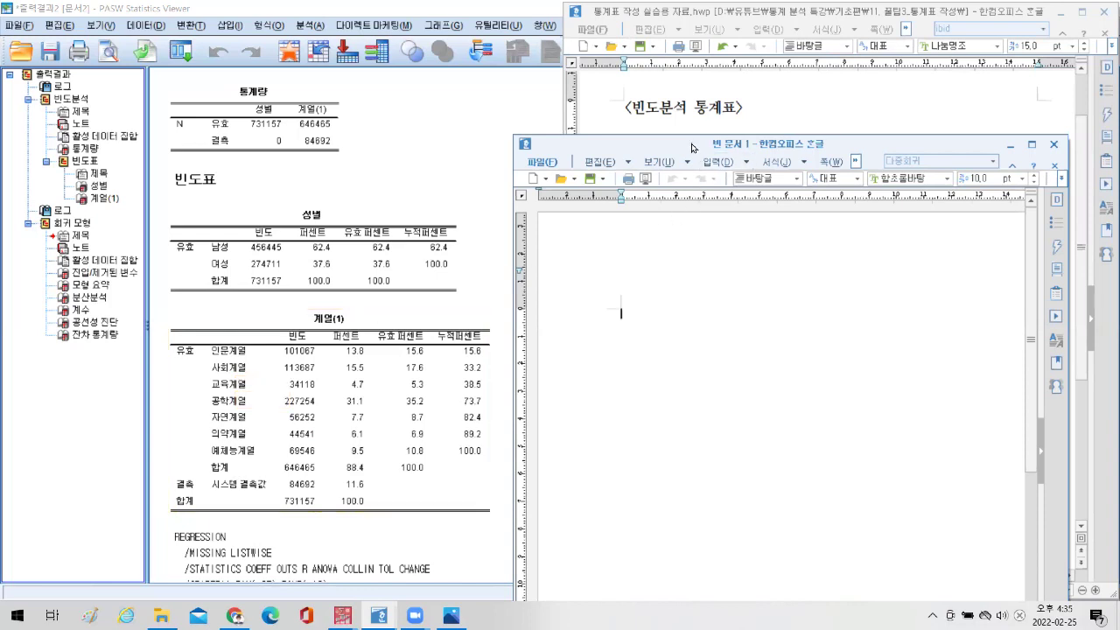
pyautogui.moveTo(691, 145); pyautogui.dragTo(710, 399)
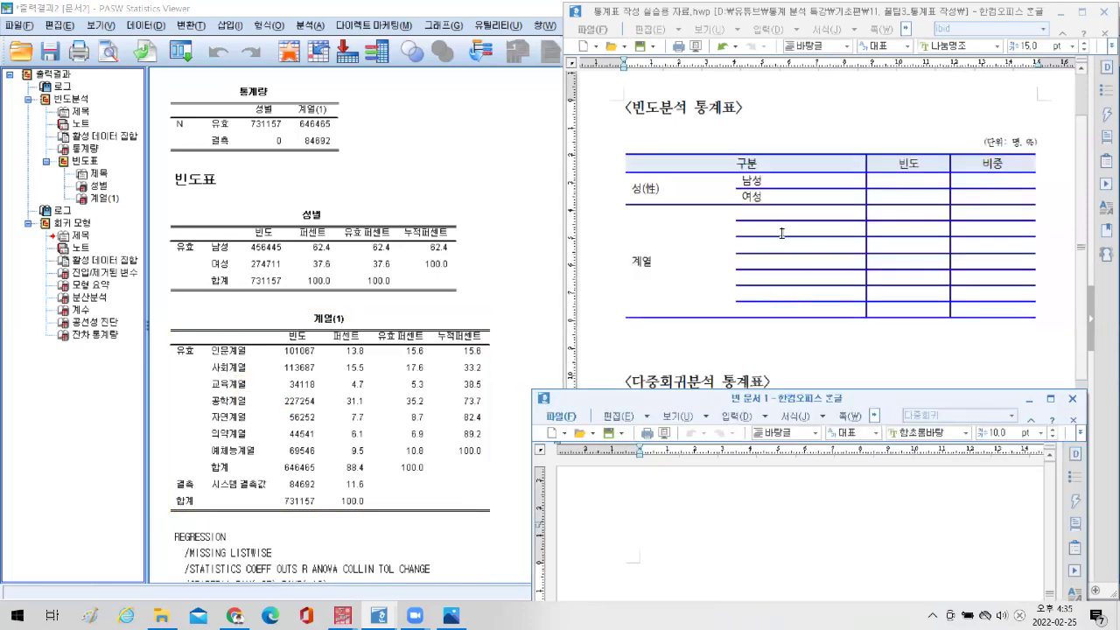
# Switch to PASW Statistics Viewer, open the 계열(1) frequency table for editing and select the 인문계열 row label.
pyautogui.click(407, 385)
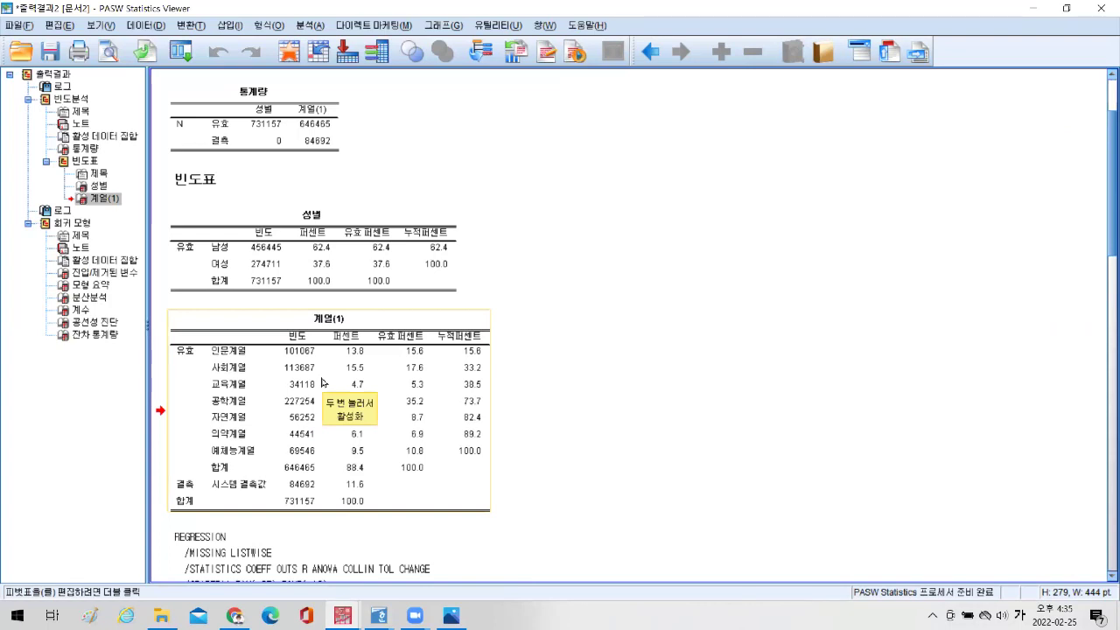
pyautogui.doubleClick(322, 382)
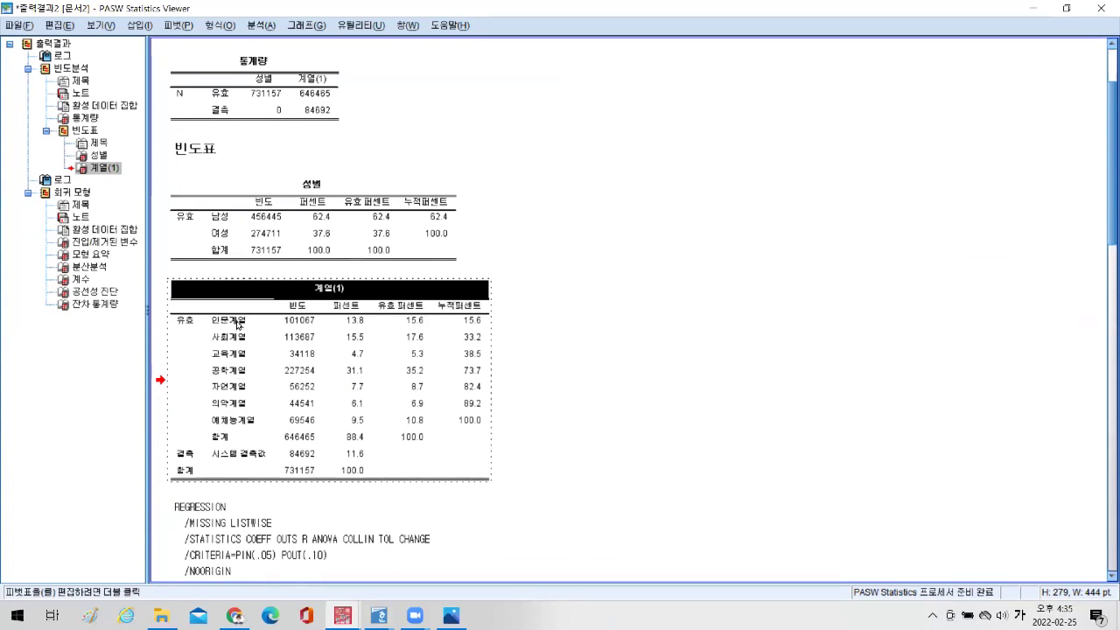
pyautogui.moveTo(238, 324); pyautogui.dragTo(238, 336)
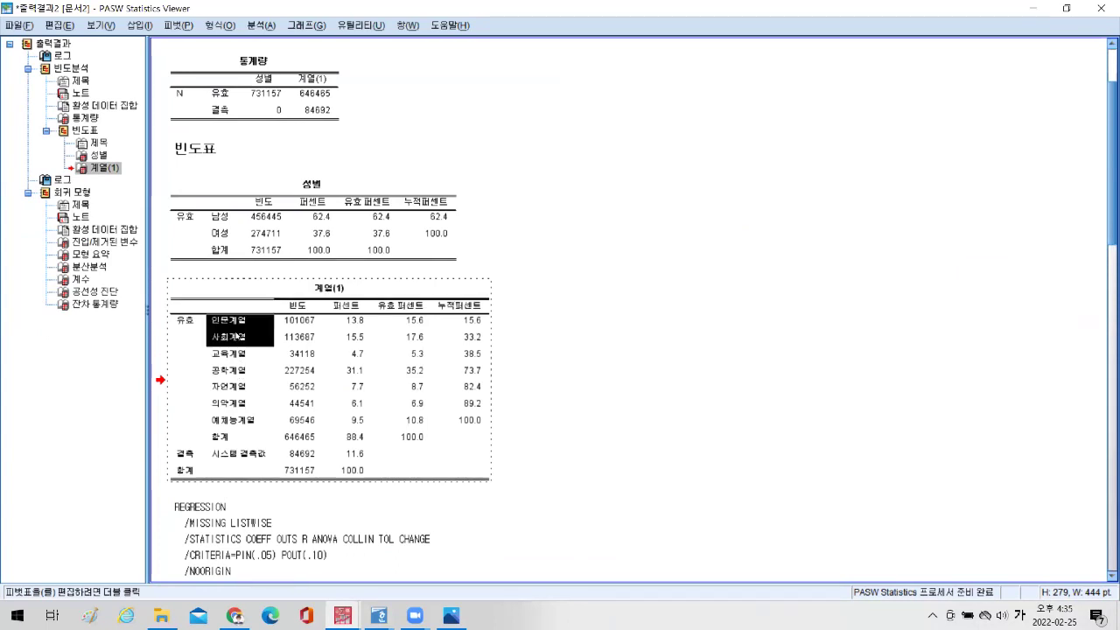
pyautogui.click(238, 326)
pyautogui.rightClick(238, 336)
pyautogui.press('Escape')
pyautogui.rightClick(238, 377)
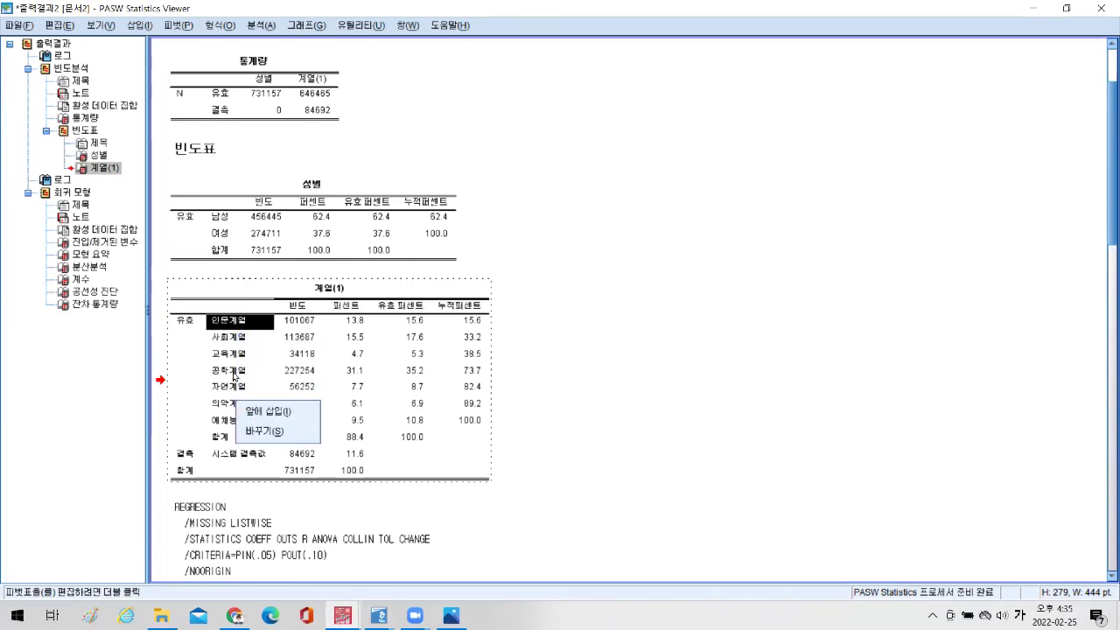
# Select the row labels from 인문계열 to 예체능계열 in the 계열(1) table and copy them.
pyautogui.click(238, 371)
pyautogui.moveTo(241, 359); pyautogui.dragTo(241, 419)
pyautogui.hotkey('ctrl', 'c')
pyautogui.click(245, 354)
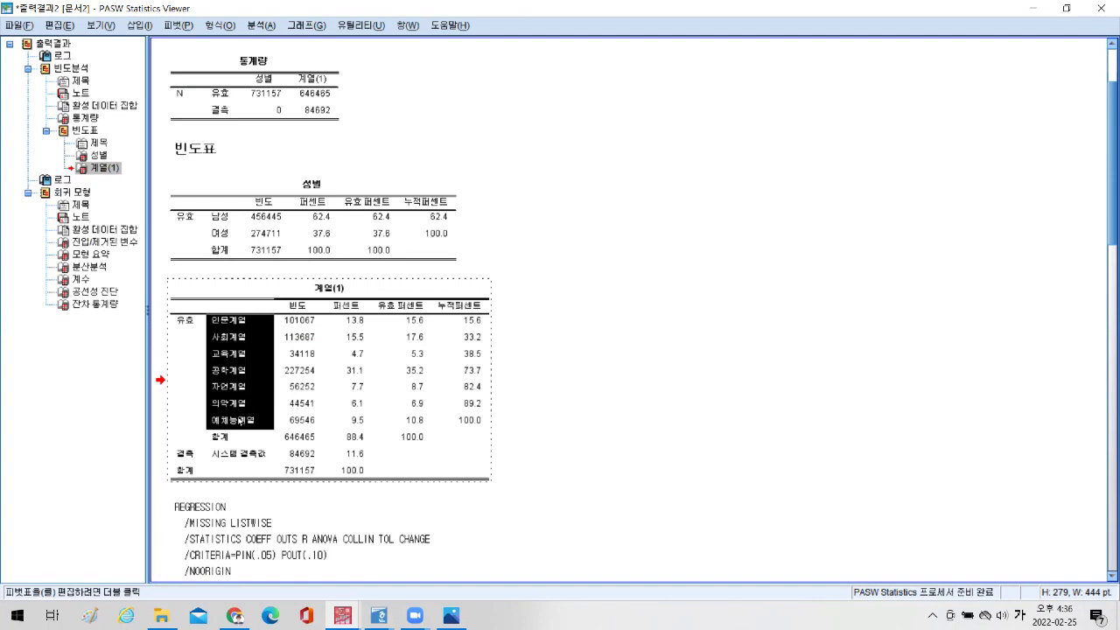
pyautogui.rightClick(239, 421)
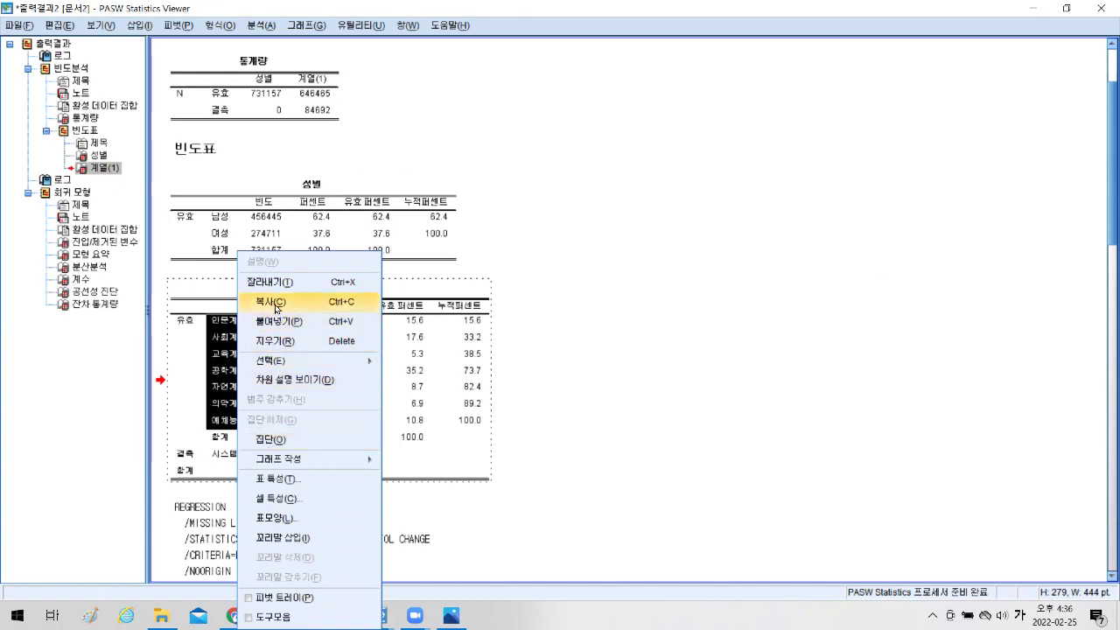
pyautogui.click(277, 309)
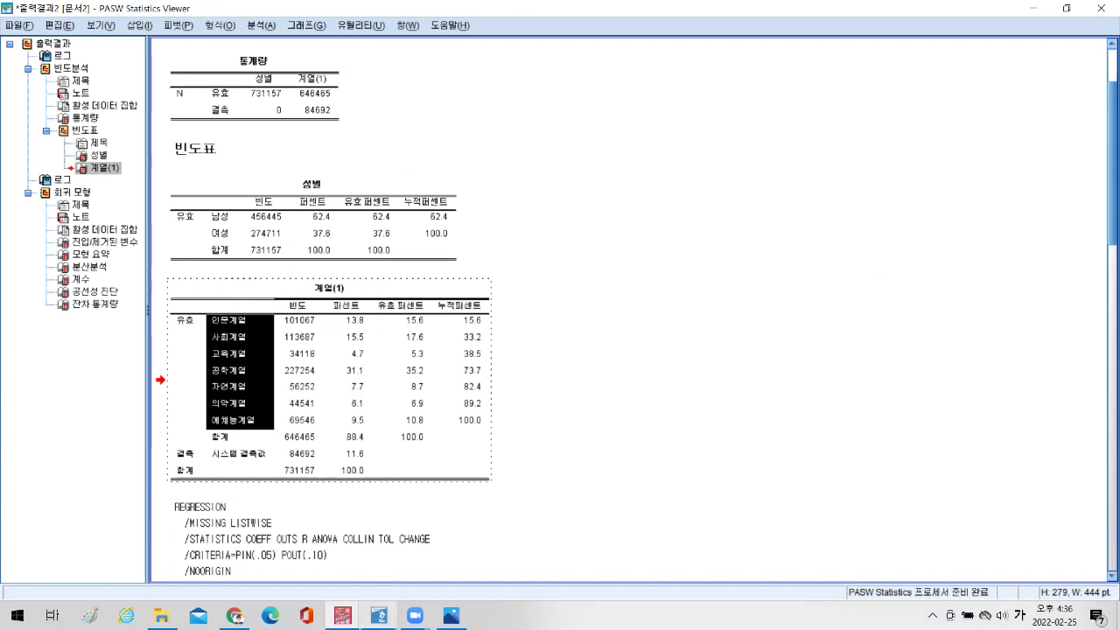
# Switch to the blank Hangul document and paste the copied 계열 labels into it.
pyautogui.moveTo(378, 615)
pyautogui.click(417, 571)
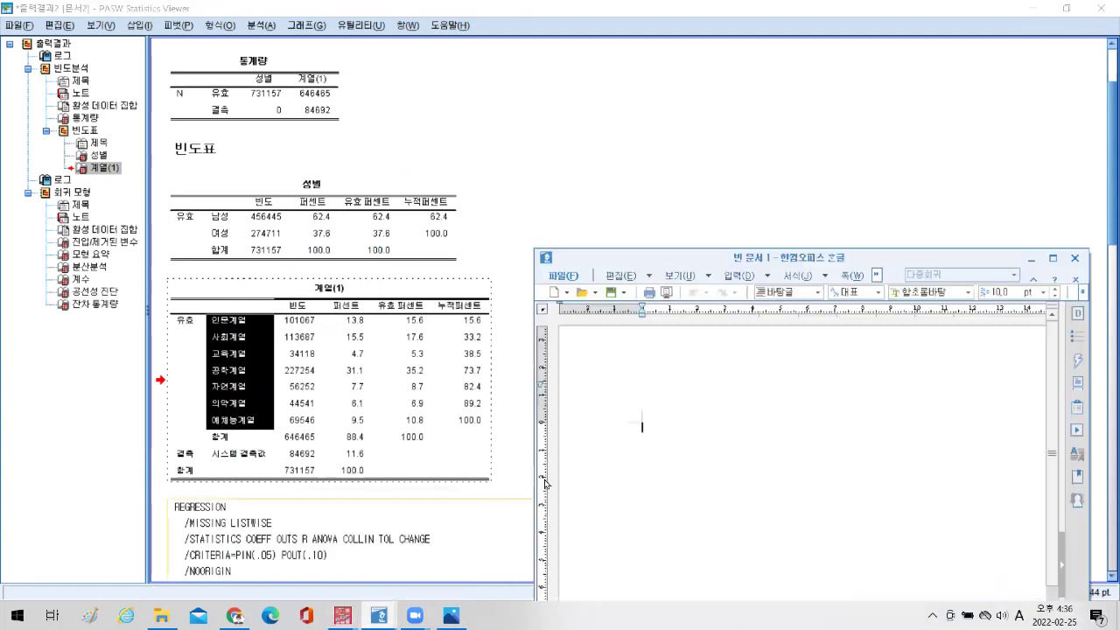
pyautogui.rightClick(677, 433)
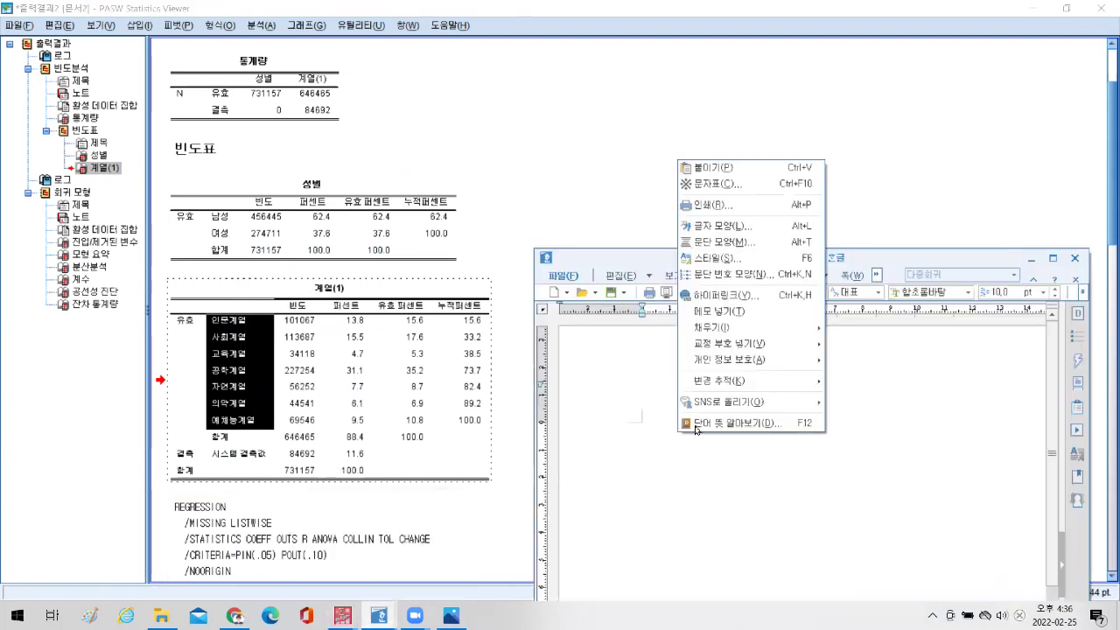
pyautogui.click(713, 170)
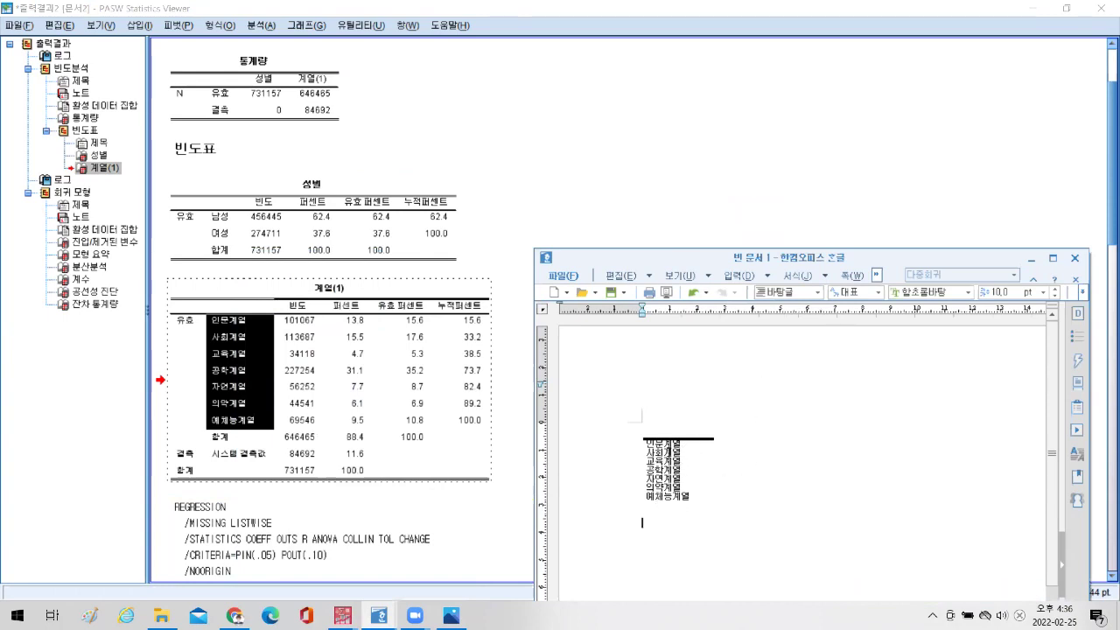
# Select all pasted label cells from 인문계열 to 예체능계열 in the blank document and copy them.
pyautogui.moveTo(665, 442); pyautogui.dragTo(669, 515)
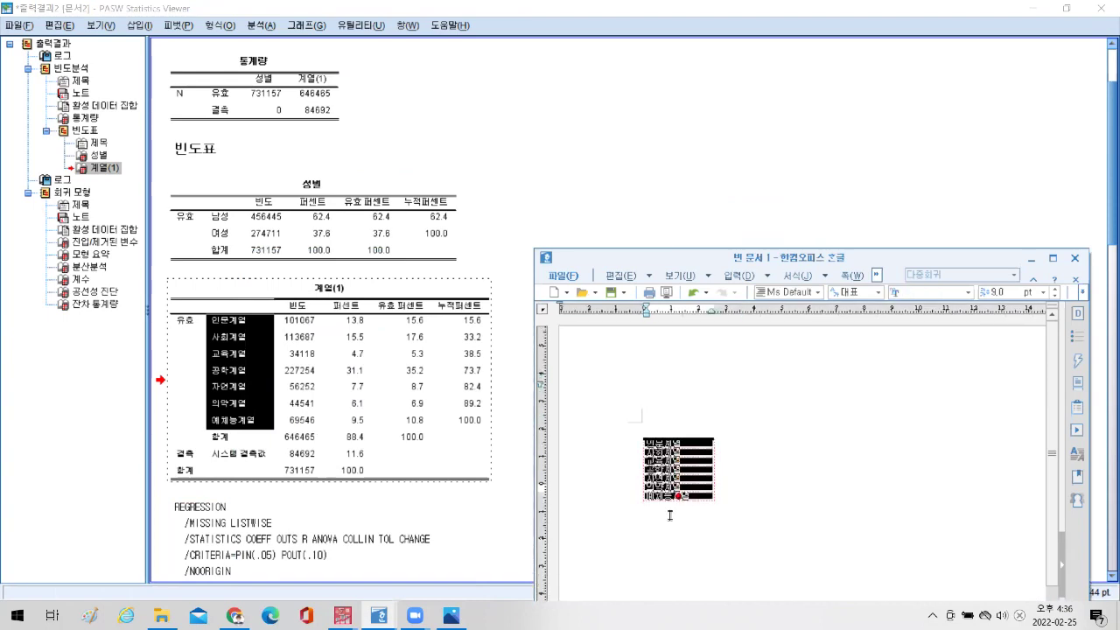
pyautogui.rightClick(668, 499)
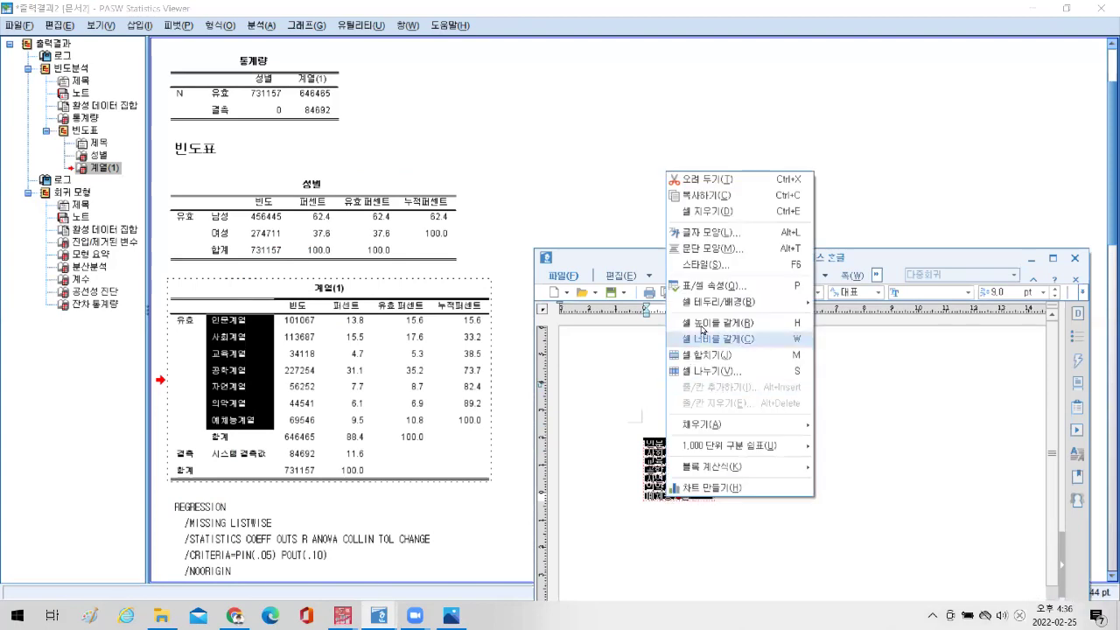
pyautogui.click(709, 195)
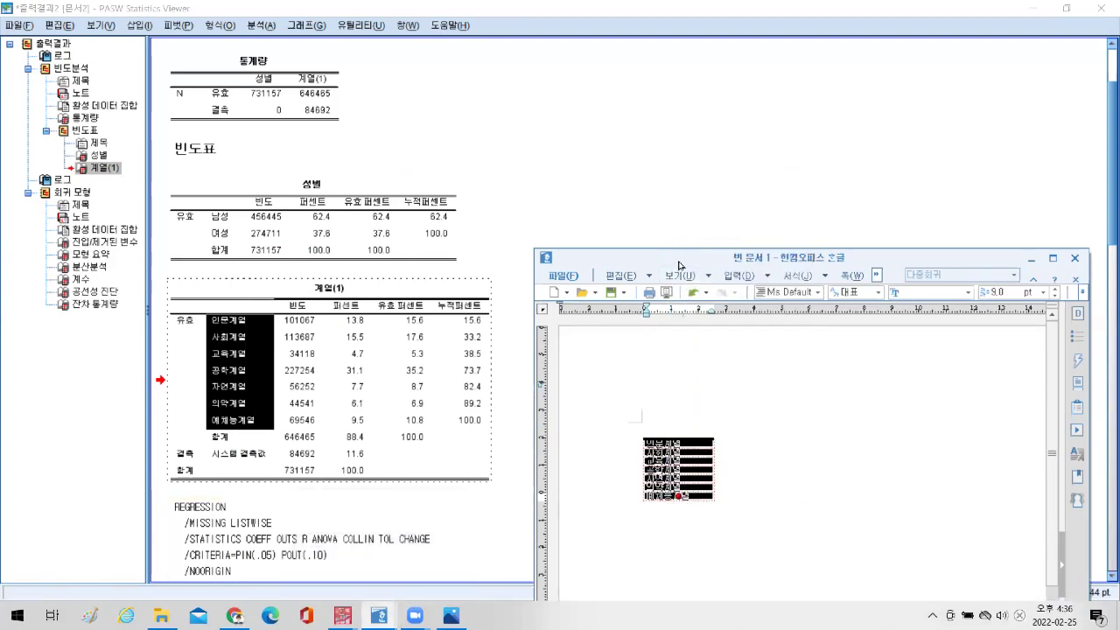
# Switch to the 통계표 작성 실습용 자료 document and paste the copied labels into the empty 계열 rows, overwriting contents only.
pyautogui.moveTo(679, 265); pyautogui.dragTo(586, 273)
pyautogui.moveTo(378, 613)
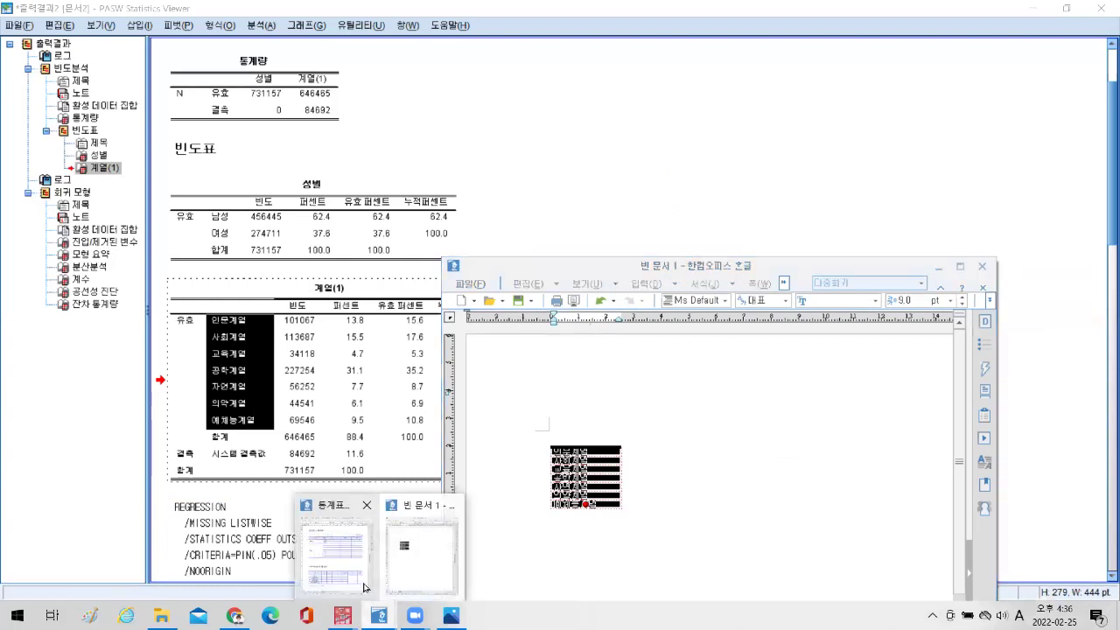
pyautogui.click(362, 581)
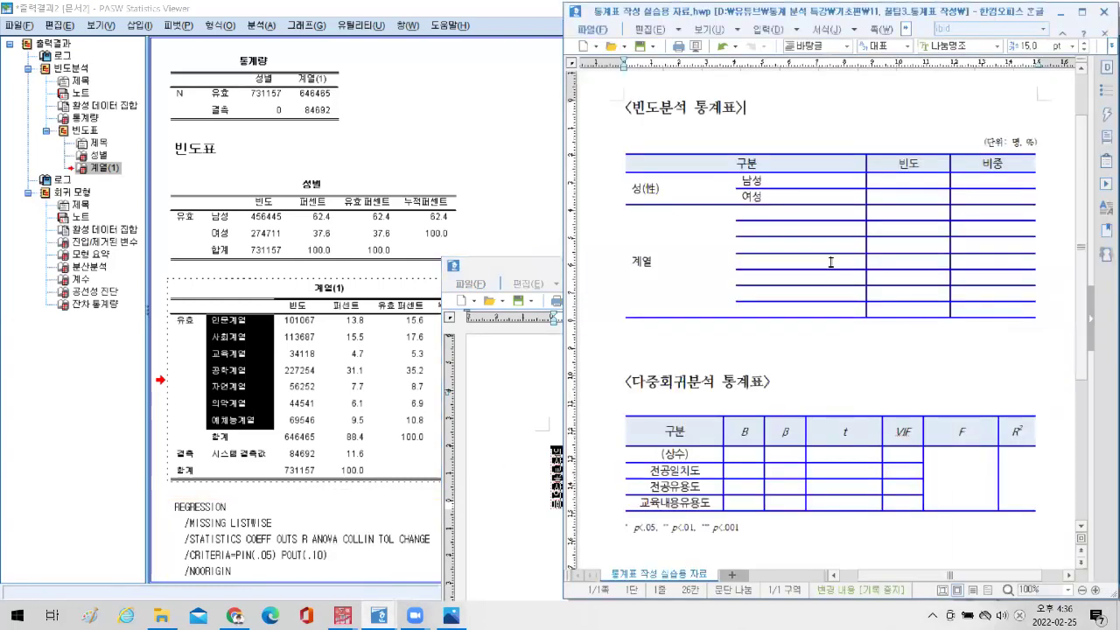
pyautogui.click(783, 213)
pyautogui.rightClick(783, 214)
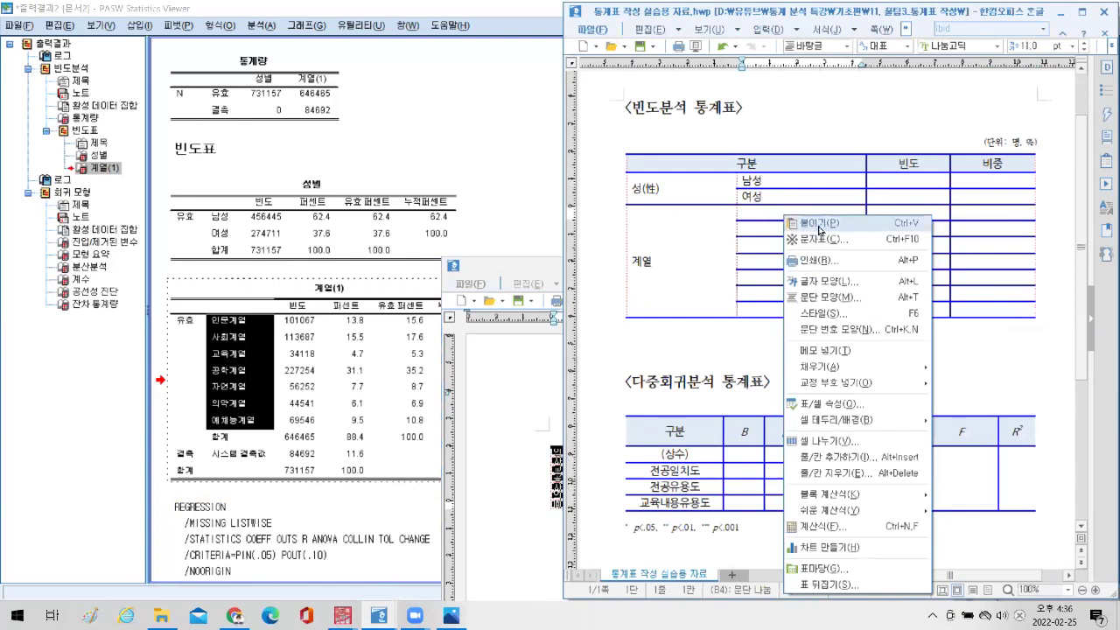
pyautogui.click(819, 224)
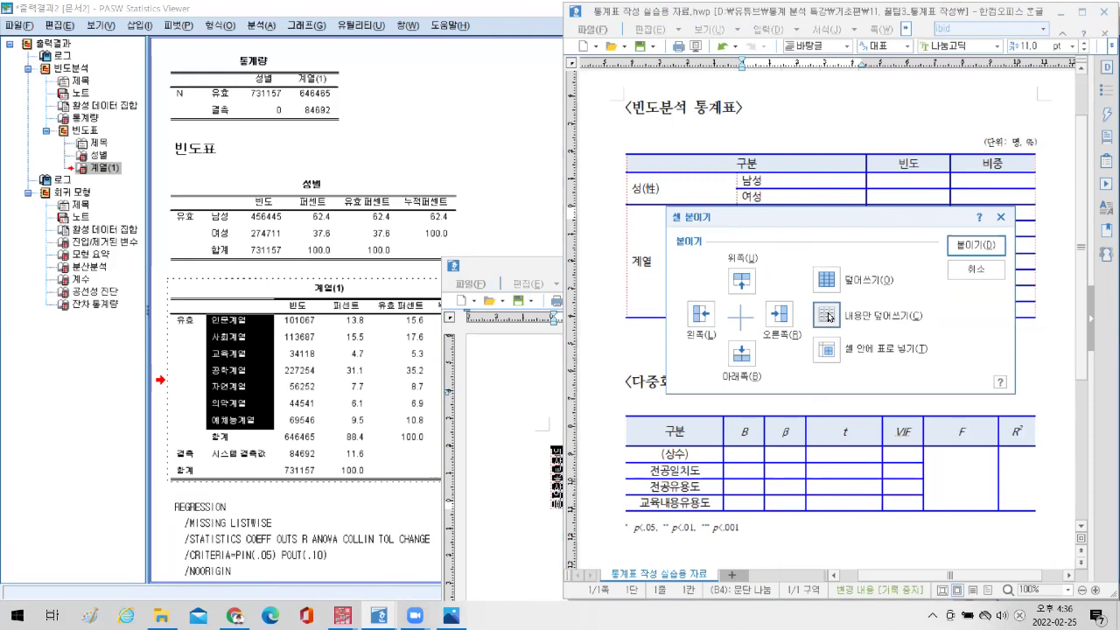
pyautogui.click(978, 247)
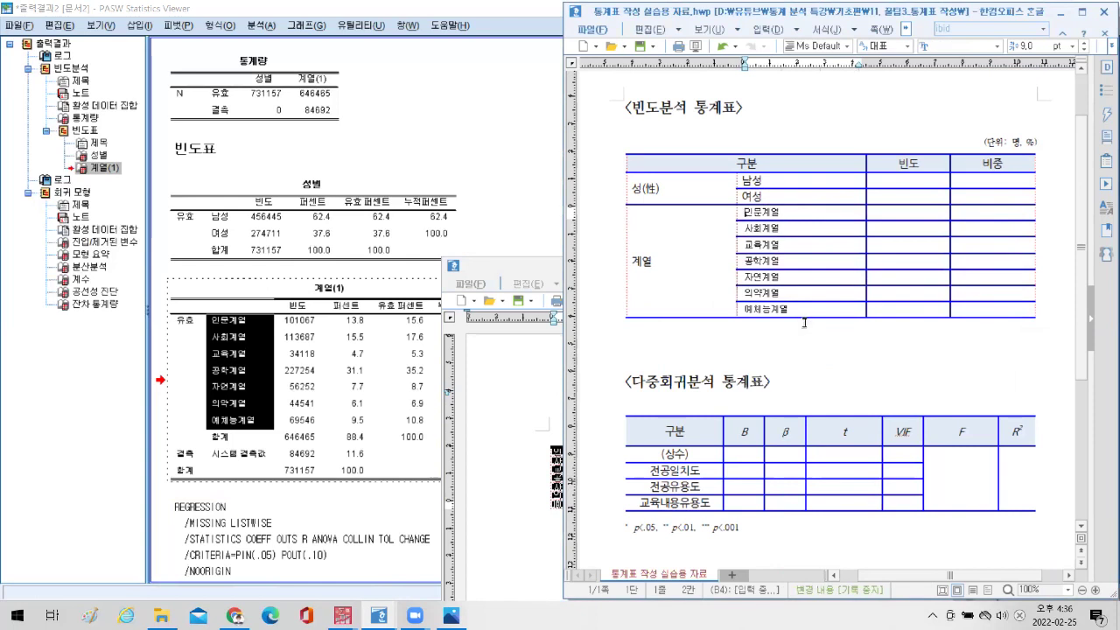
# Set the font size of the pasted labels from 인문계열 to 예체능계열 to 11 pt.
pyautogui.click(761, 181)
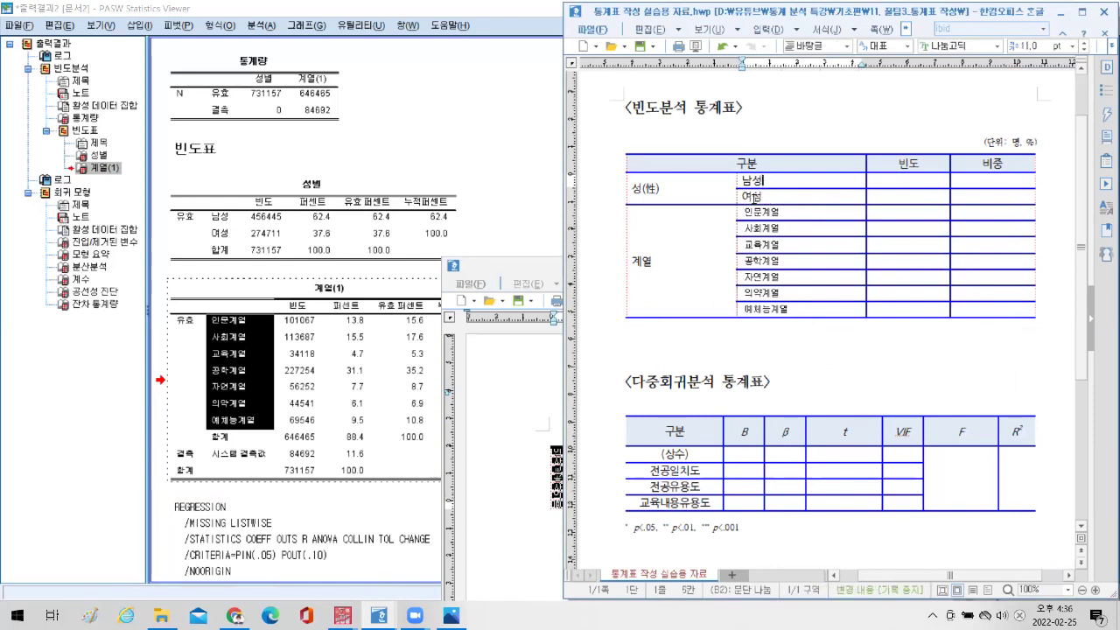
pyautogui.click(754, 196)
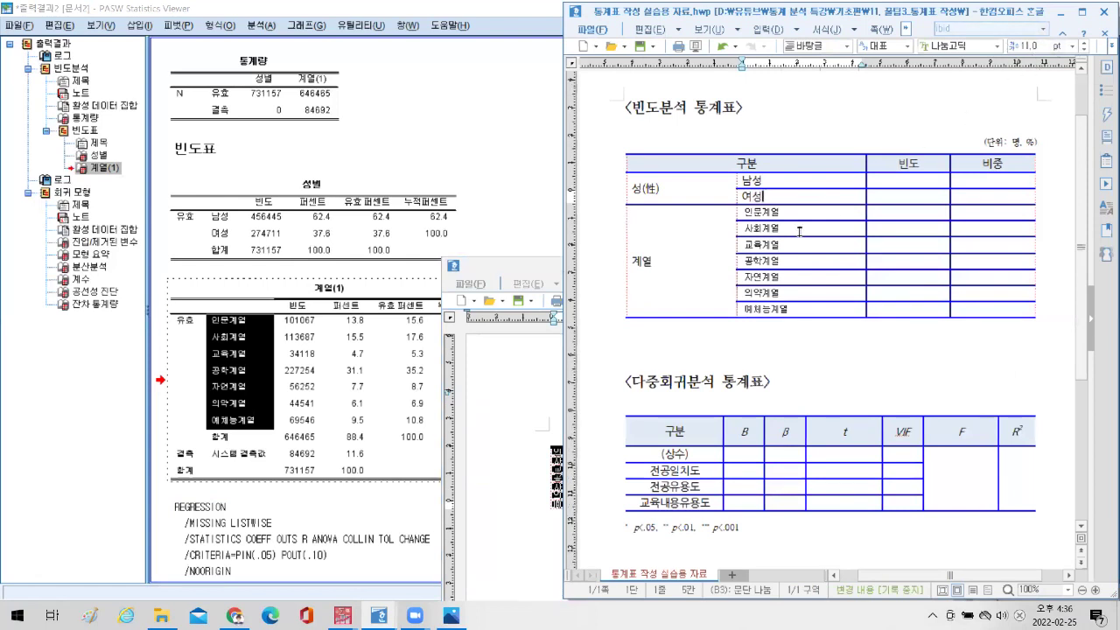
pyautogui.moveTo(803, 214); pyautogui.dragTo(802, 309)
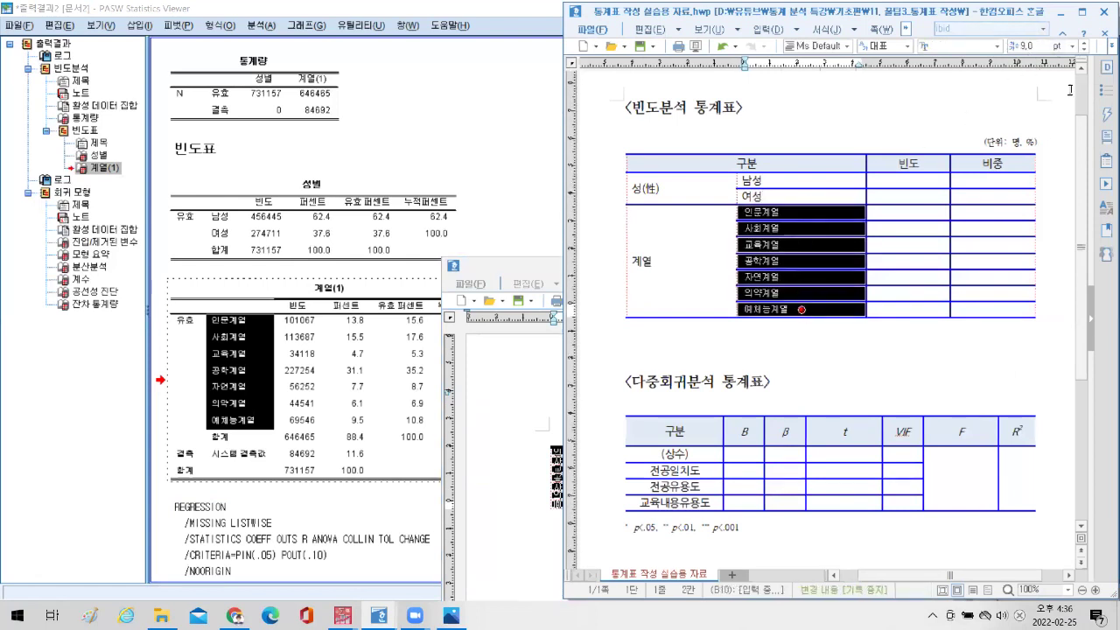
pyautogui.click(1084, 41)
pyautogui.click(1084, 41)
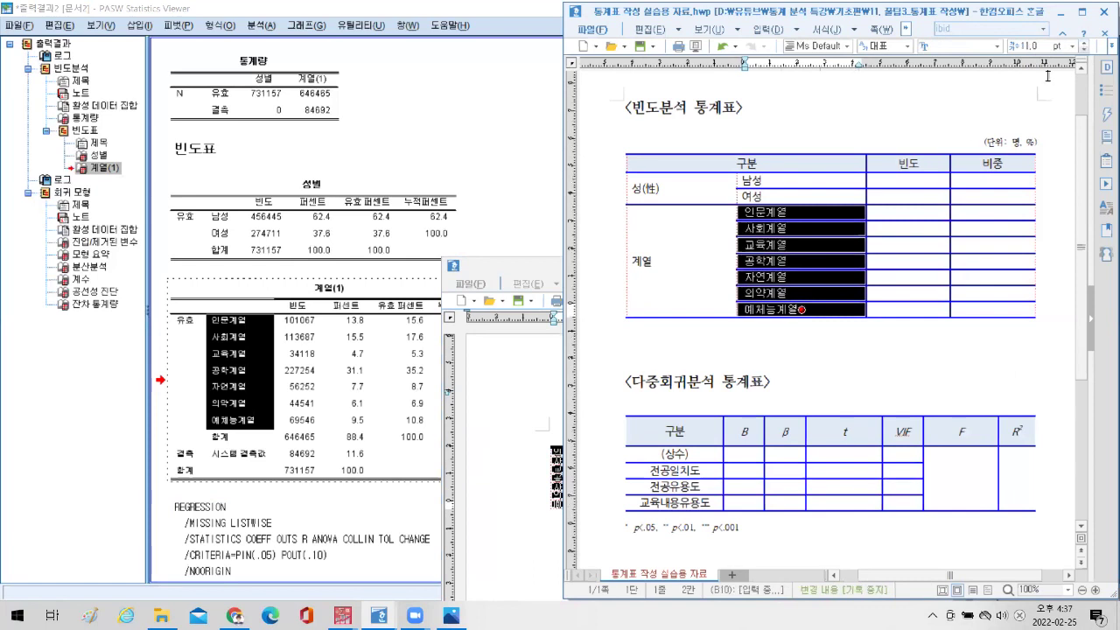
pyautogui.click(804, 363)
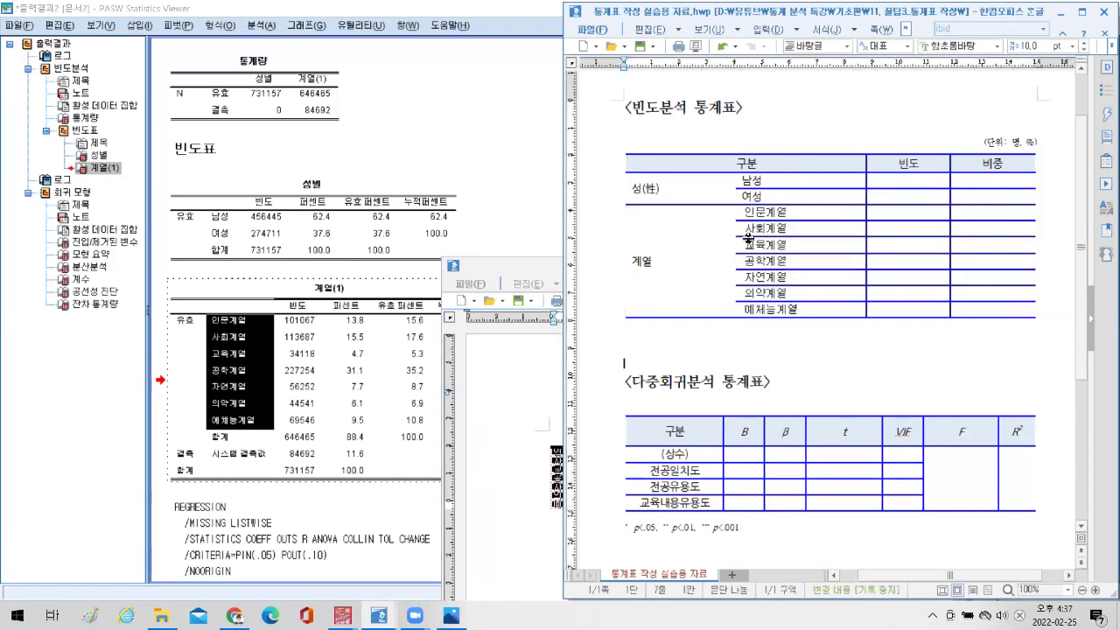
# Set the left and right paragraph margins of the labels from 인문계열 to 예체능계열 to 0 pt.
pyautogui.moveTo(780, 211); pyautogui.dragTo(778, 312)
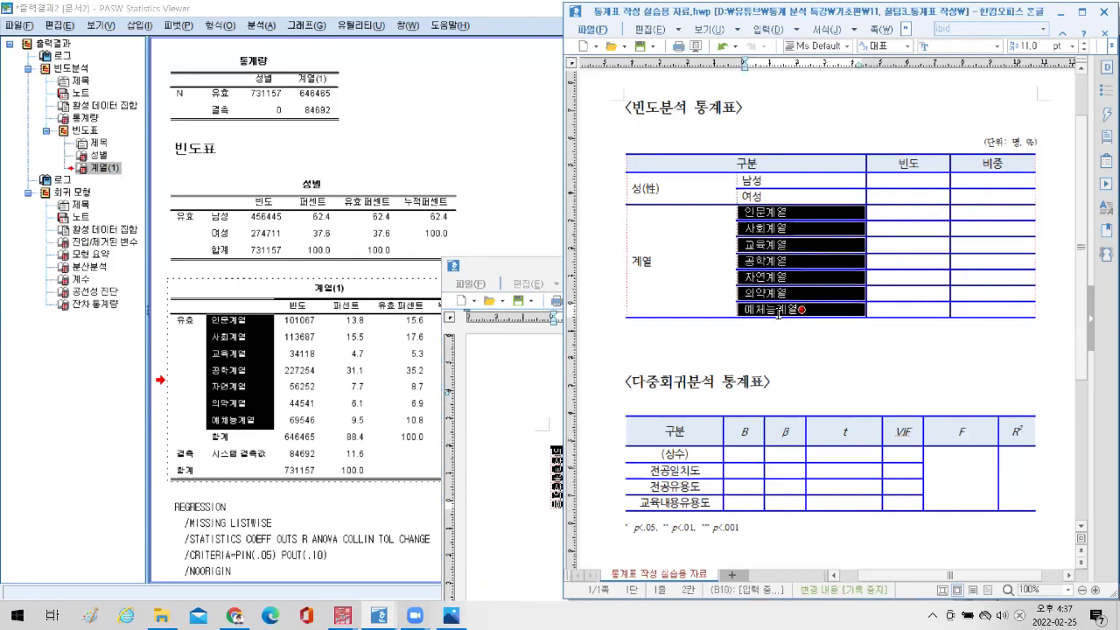
pyautogui.rightClick(789, 210)
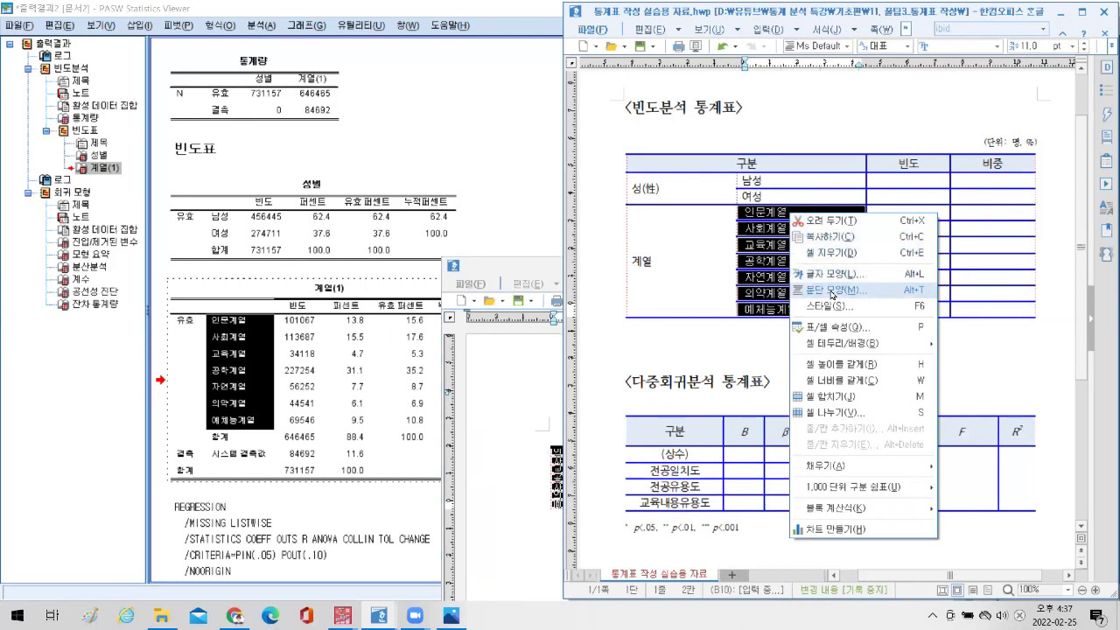
pyautogui.click(831, 293)
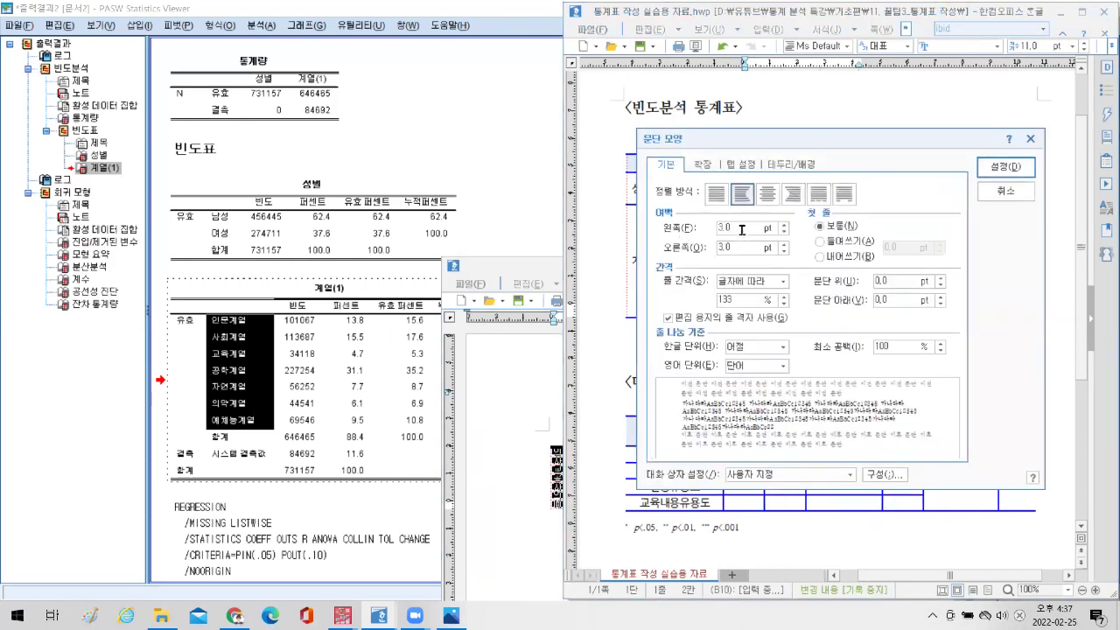
pyautogui.click(784, 233)
pyautogui.click(784, 233)
pyautogui.click(784, 233)
pyautogui.click(784, 252)
pyautogui.click(784, 252)
pyautogui.click(784, 252)
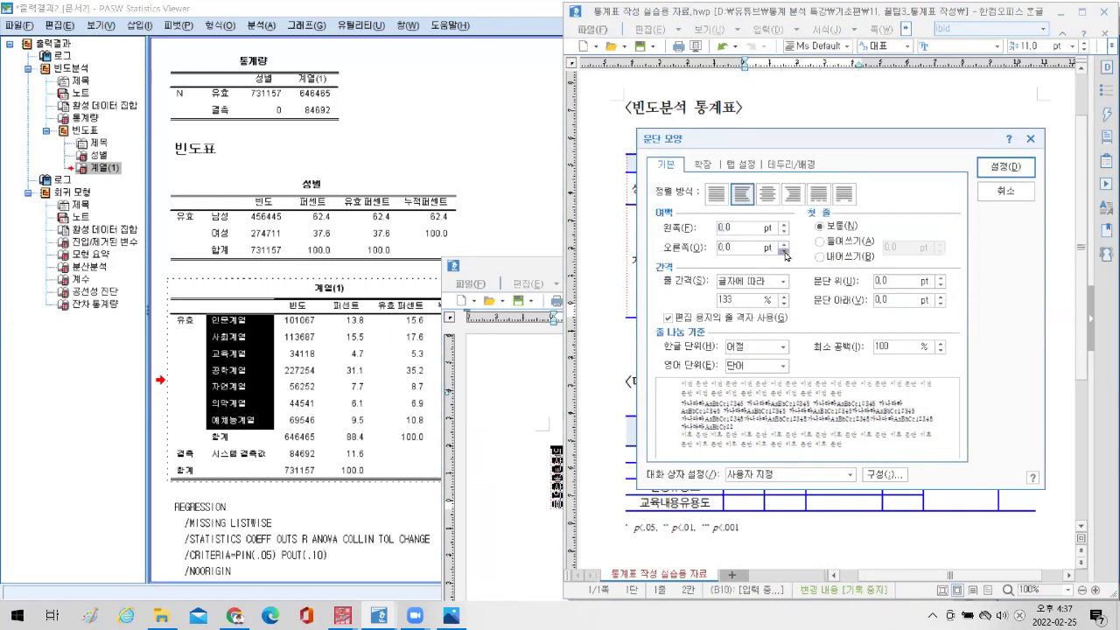
pyautogui.click(1003, 168)
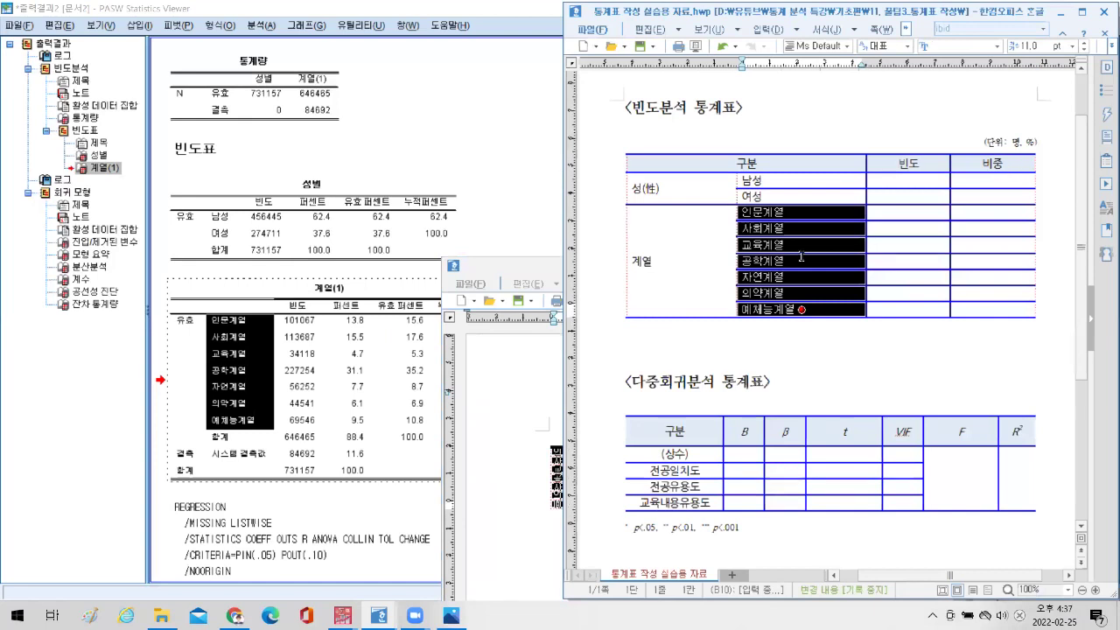
pyautogui.click(829, 342)
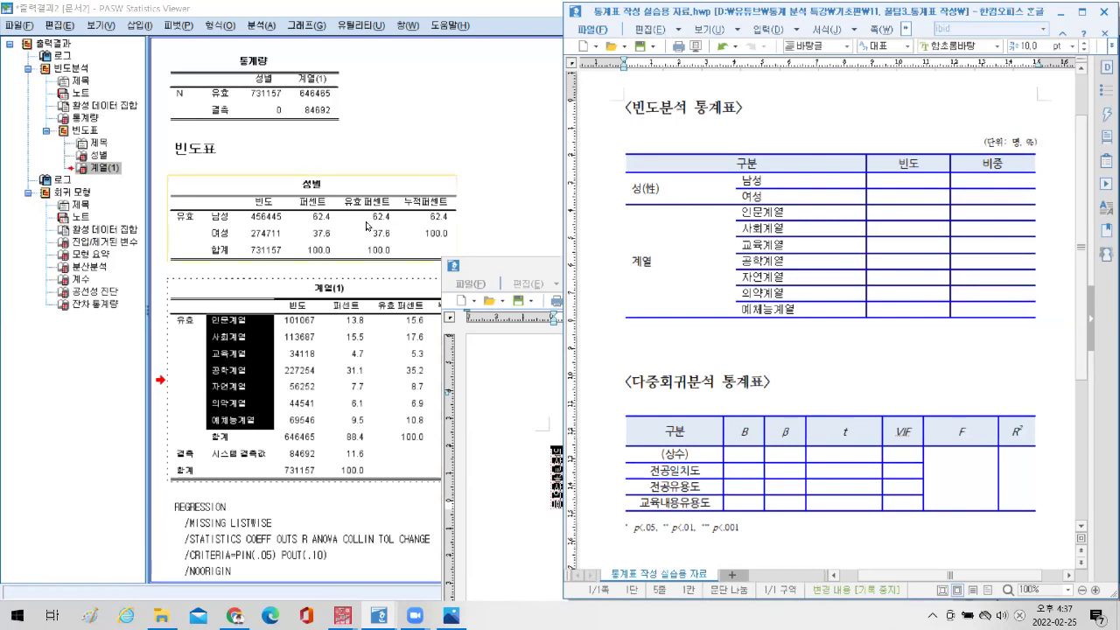
# Switch to PASW Statistics Viewer, open the 성별 table for editing and copy the 빈도 values for 남성 and 여성.
pyautogui.click(325, 225)
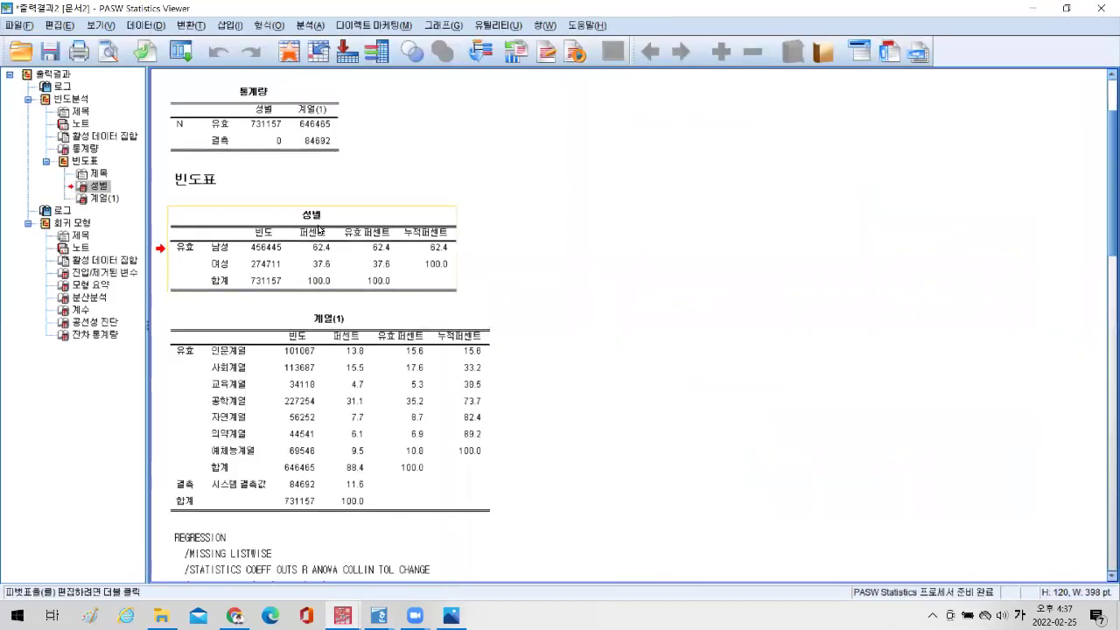
pyautogui.click(379, 615)
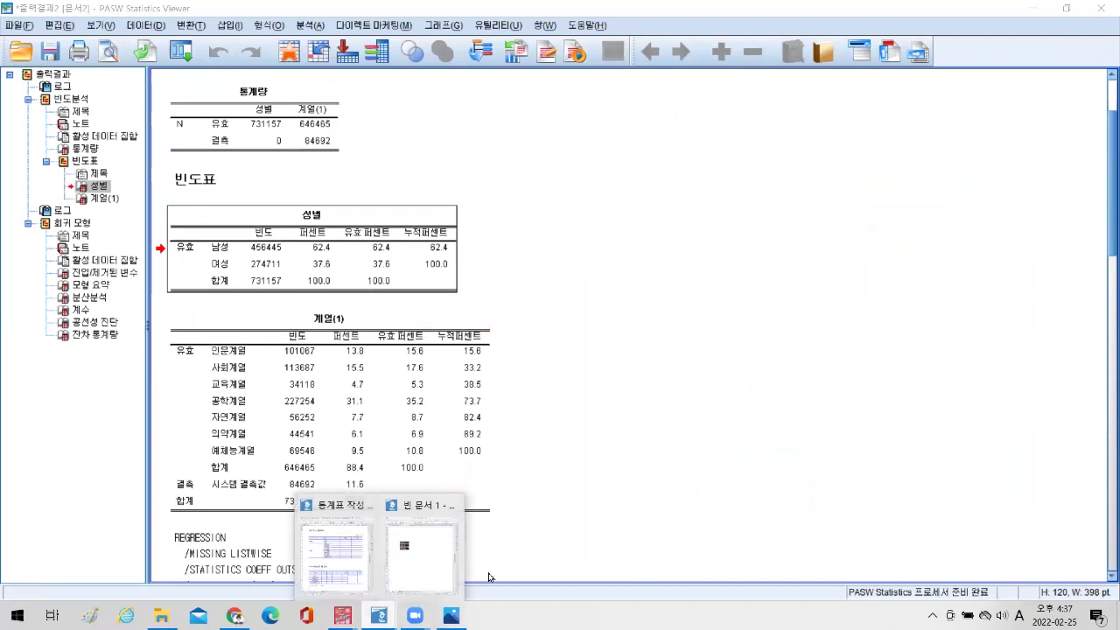
pyautogui.click(343, 574)
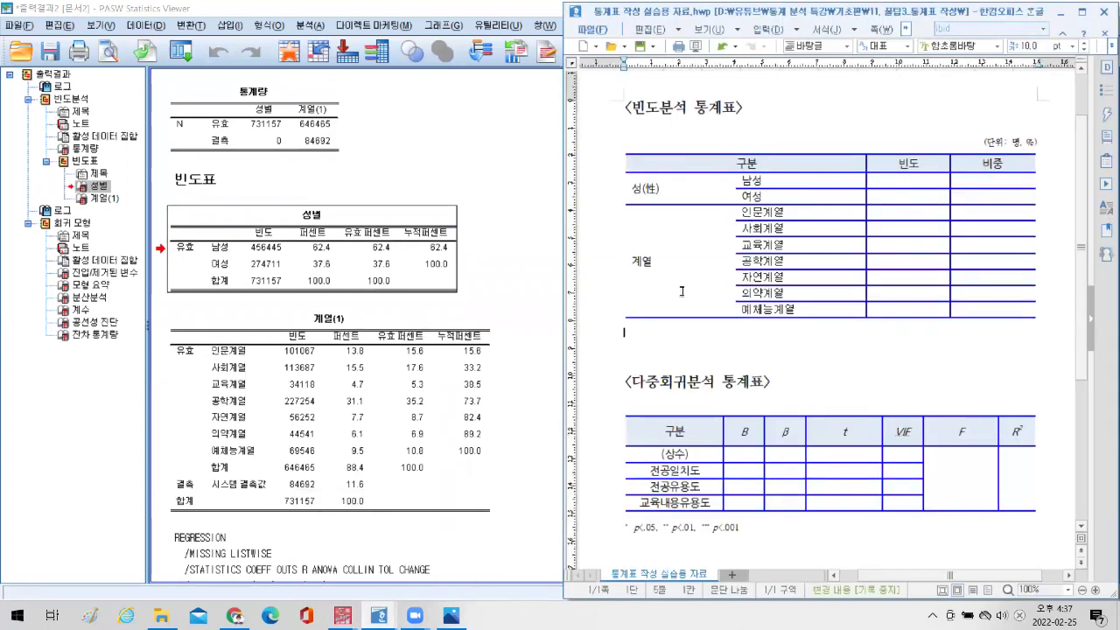
pyautogui.doubleClick(305, 257)
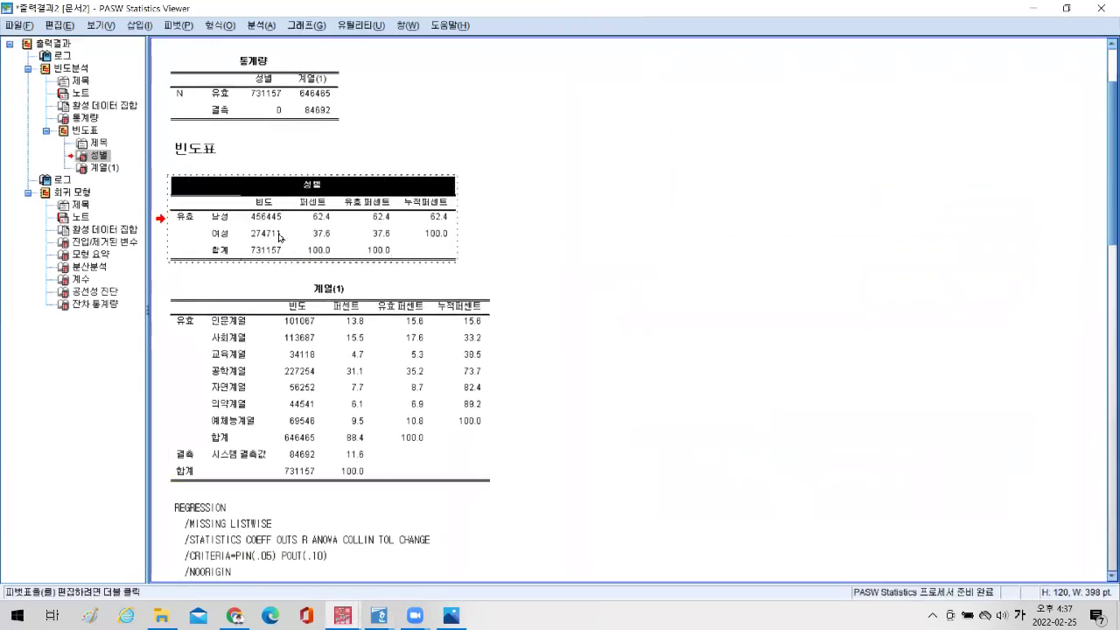
pyautogui.moveTo(269, 219); pyautogui.dragTo(269, 238)
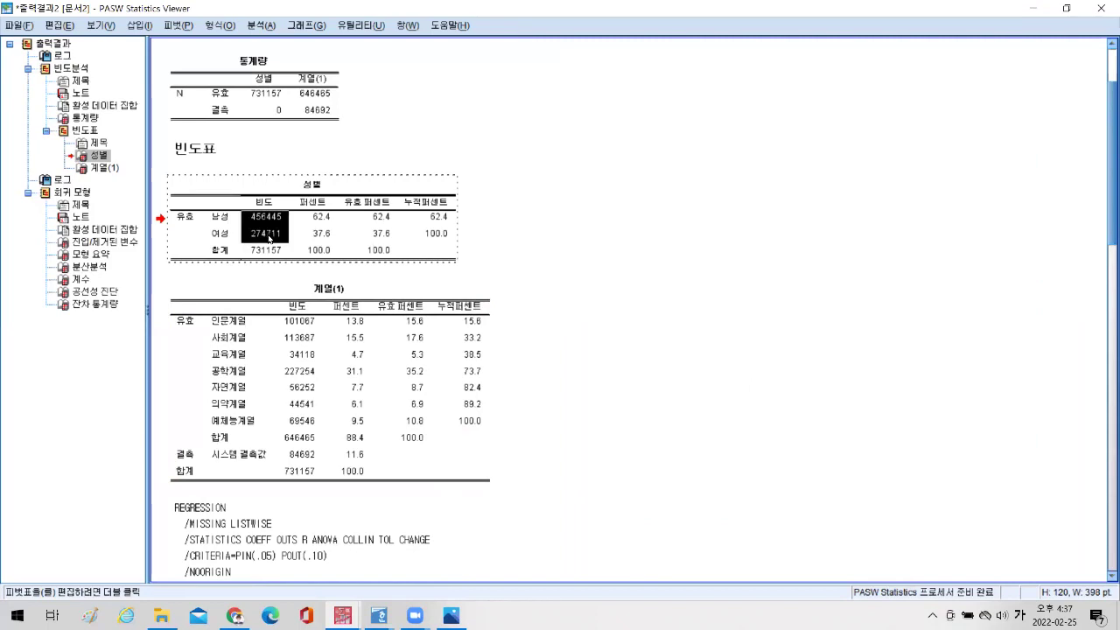
pyautogui.rightClick(270, 236)
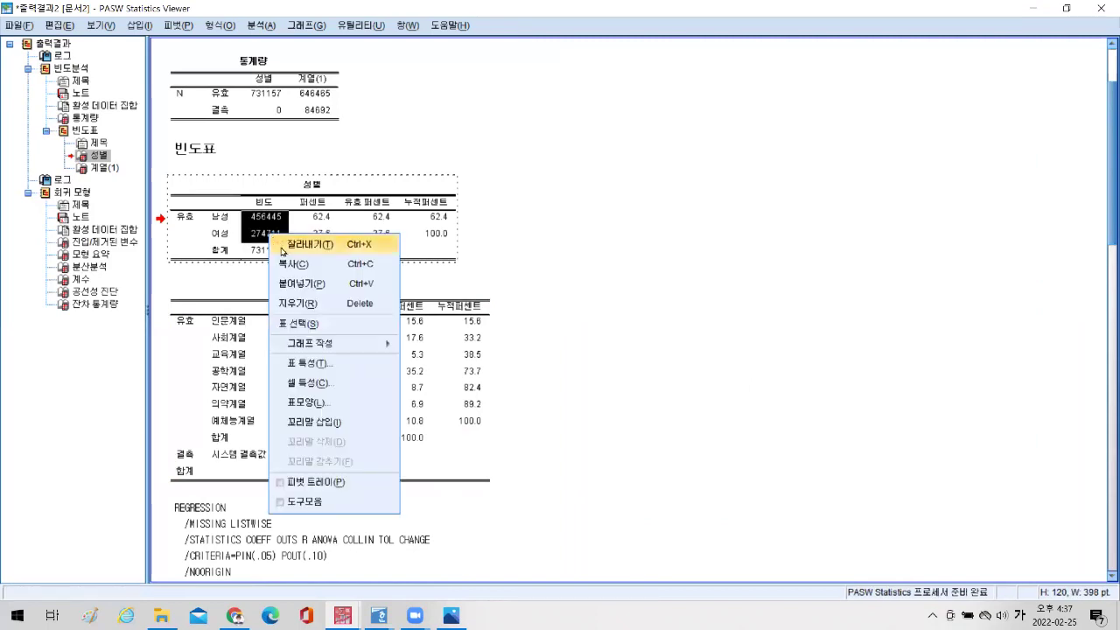
pyautogui.click(302, 266)
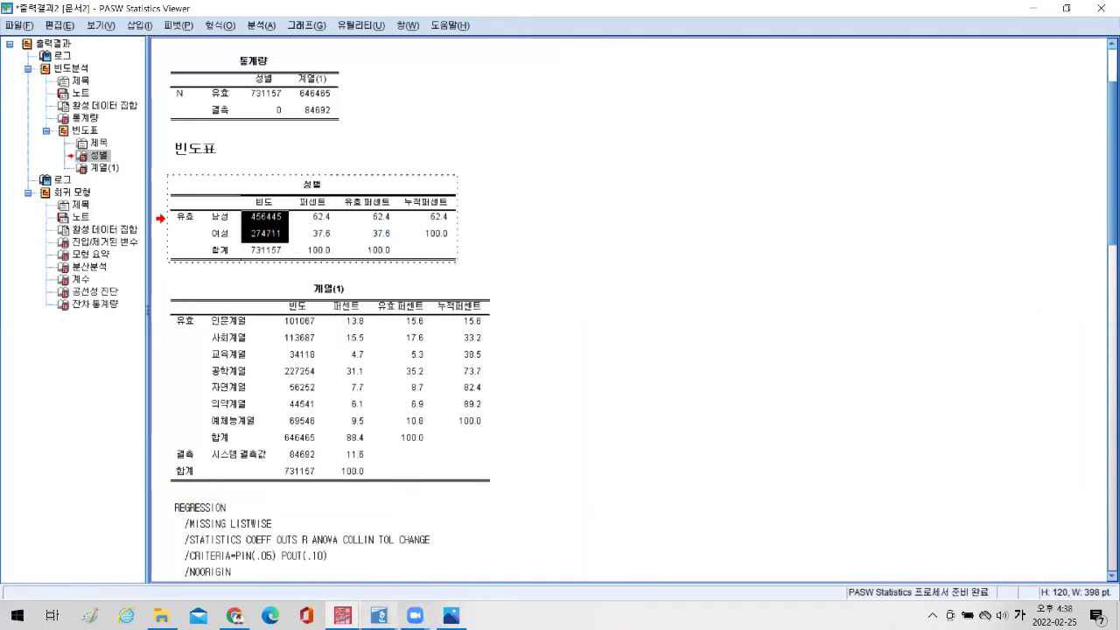
# Switch to the blank Hangul document and delete the old 계열 label table from it.
pyautogui.moveTo(378, 615)
pyautogui.click(411, 583)
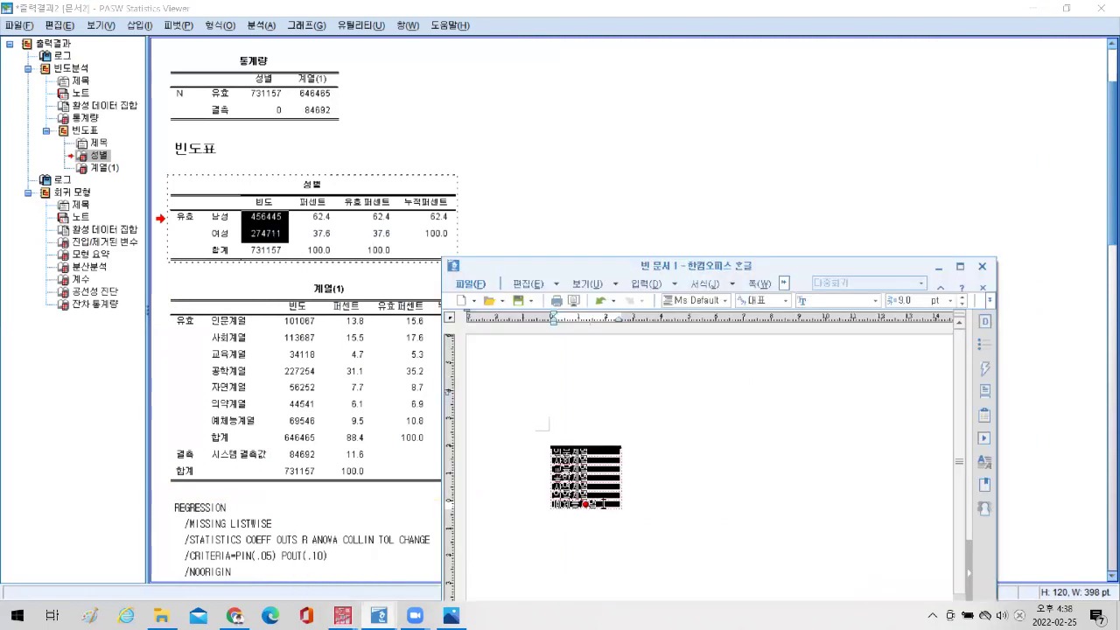
pyautogui.click(709, 499)
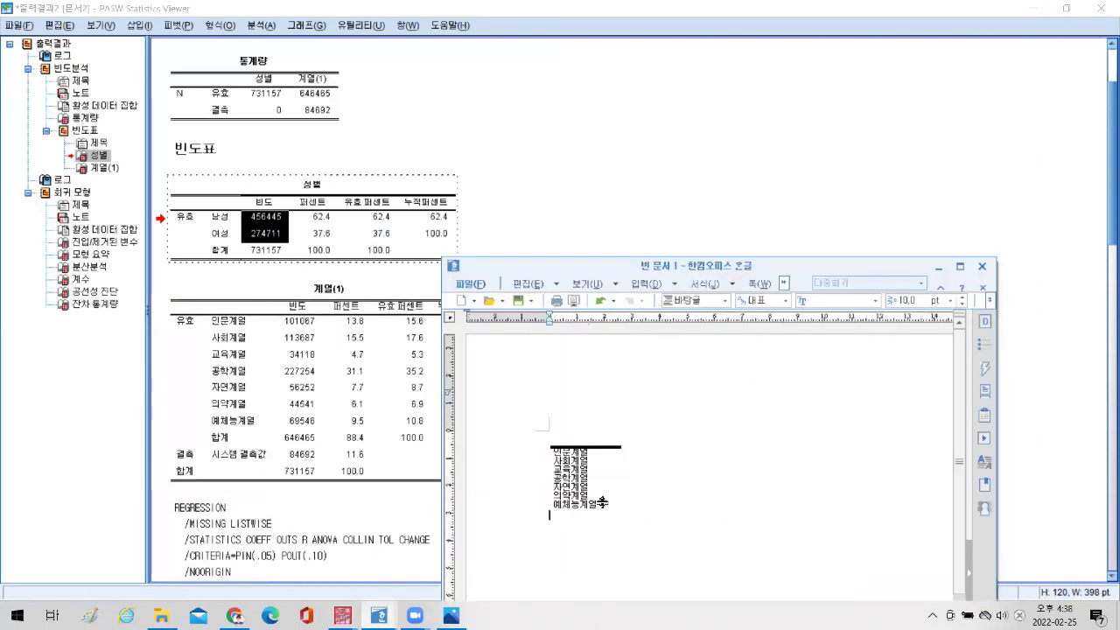
pyautogui.click(608, 448)
pyautogui.press('Delete')
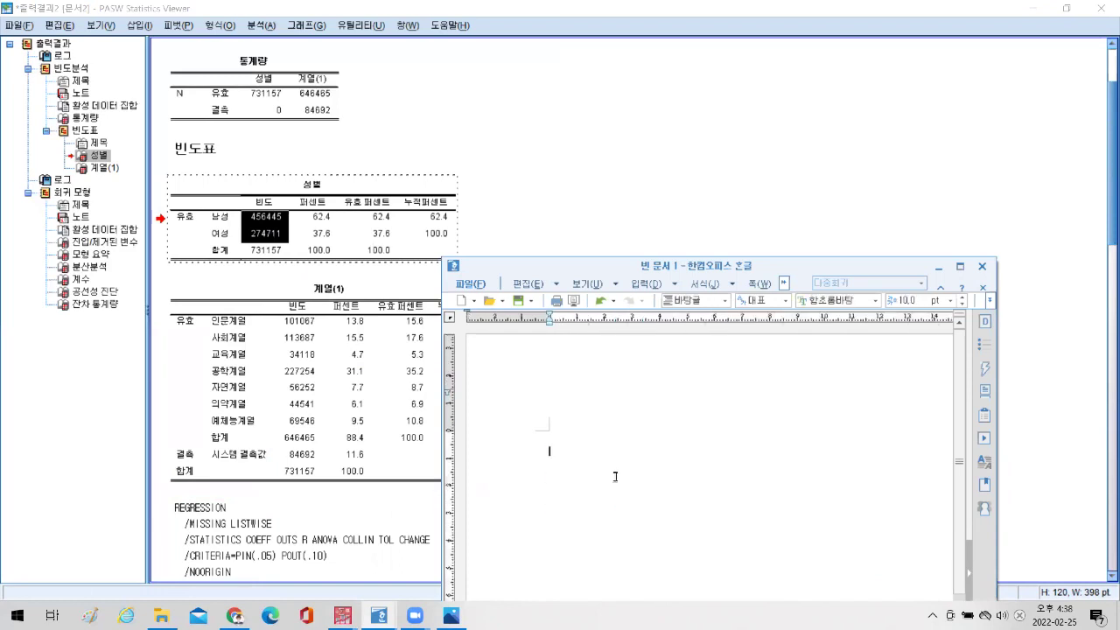
# Paste the 성별 frequencies into the blank document, then select both pasted cells and copy them.
pyautogui.hotkey('ctrl', 'v')
pyautogui.click(584, 468)
pyautogui.moveTo(581, 471); pyautogui.dragTo(578, 477)
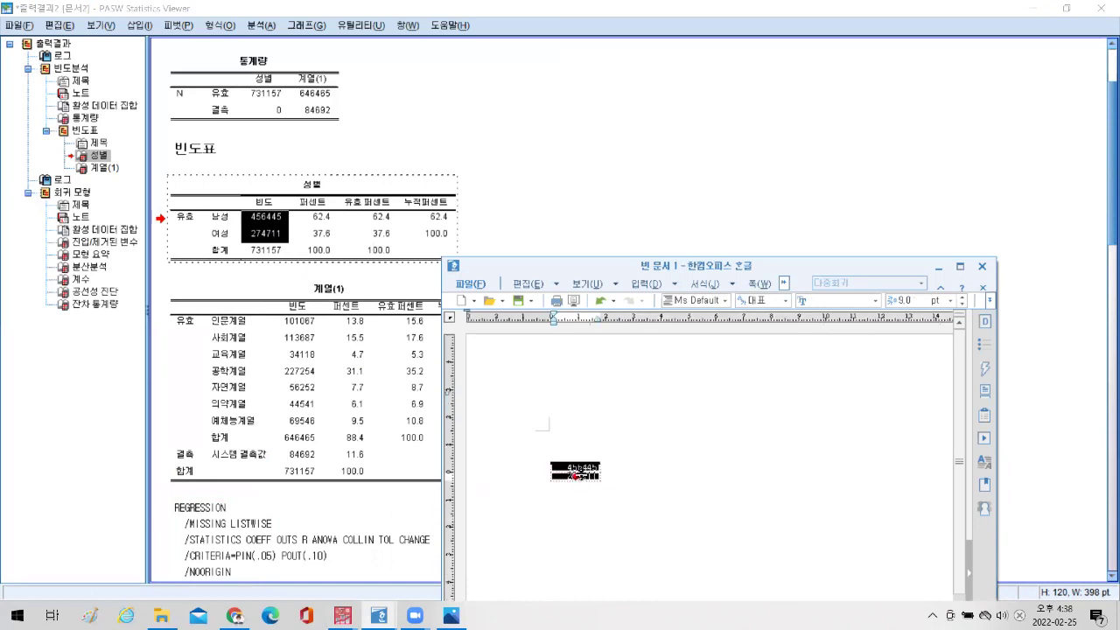
pyautogui.rightClick(581, 478)
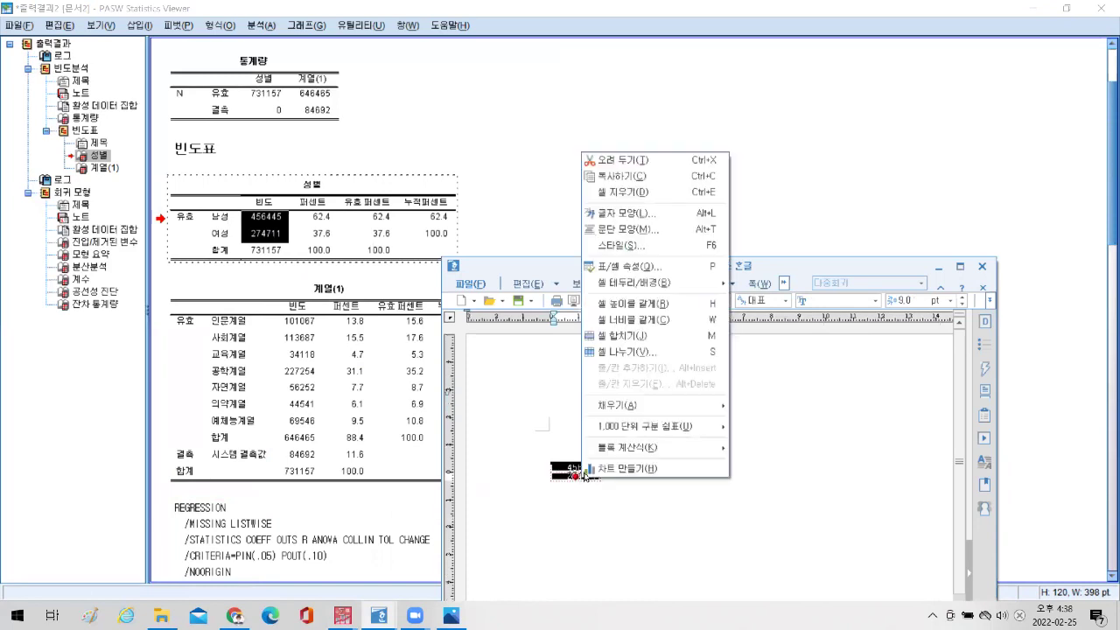
pyautogui.click(627, 180)
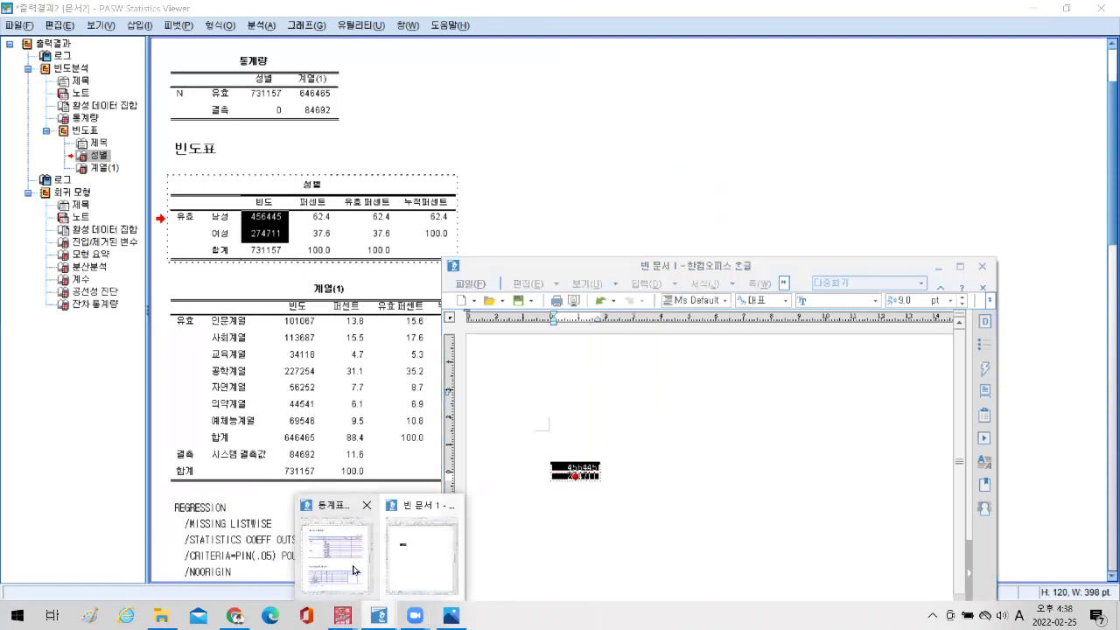
# Switch to the 통계표 작성 실습용 자료 document and paste the frequencies into the 남성 and 여성 빈도 cells, overwriting contents only.
pyautogui.click(357, 569)
pyautogui.click(914, 182)
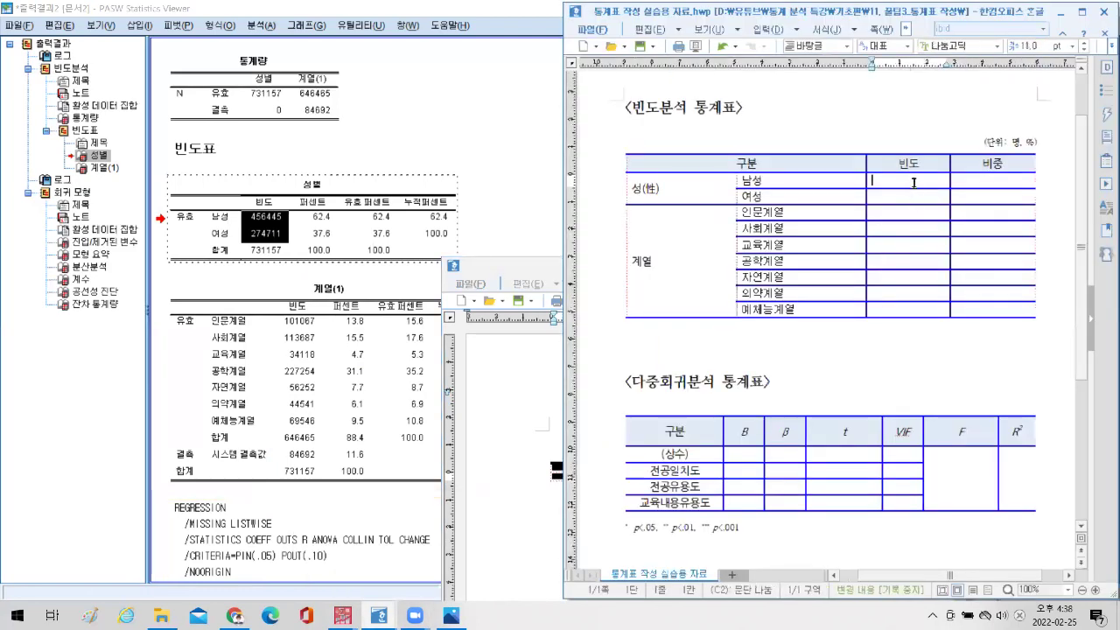
pyautogui.rightClick(914, 182)
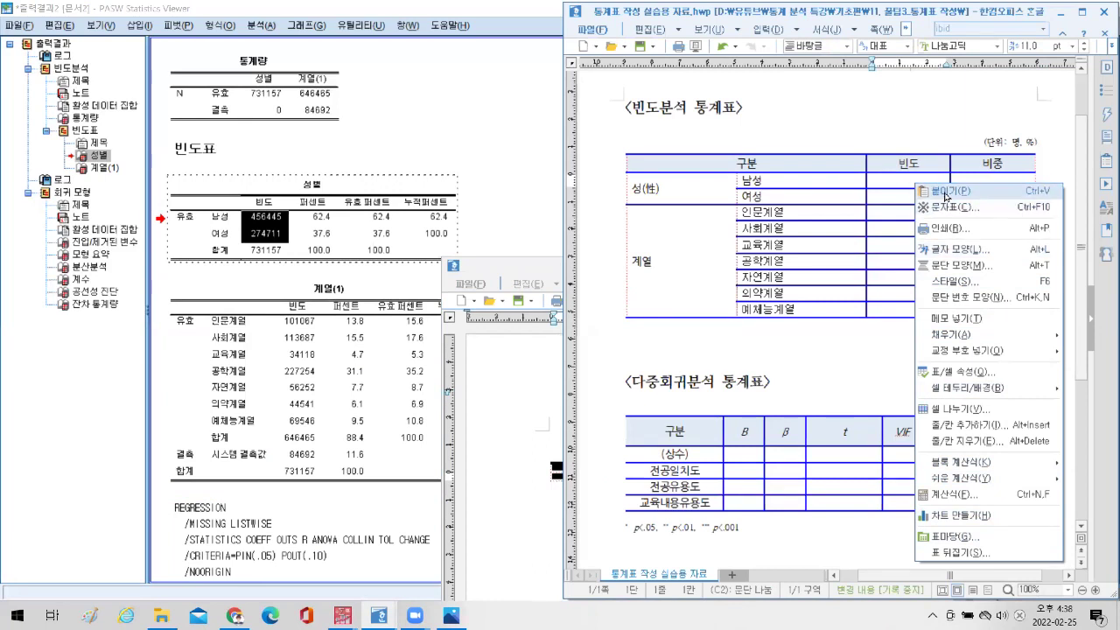
pyautogui.click(947, 192)
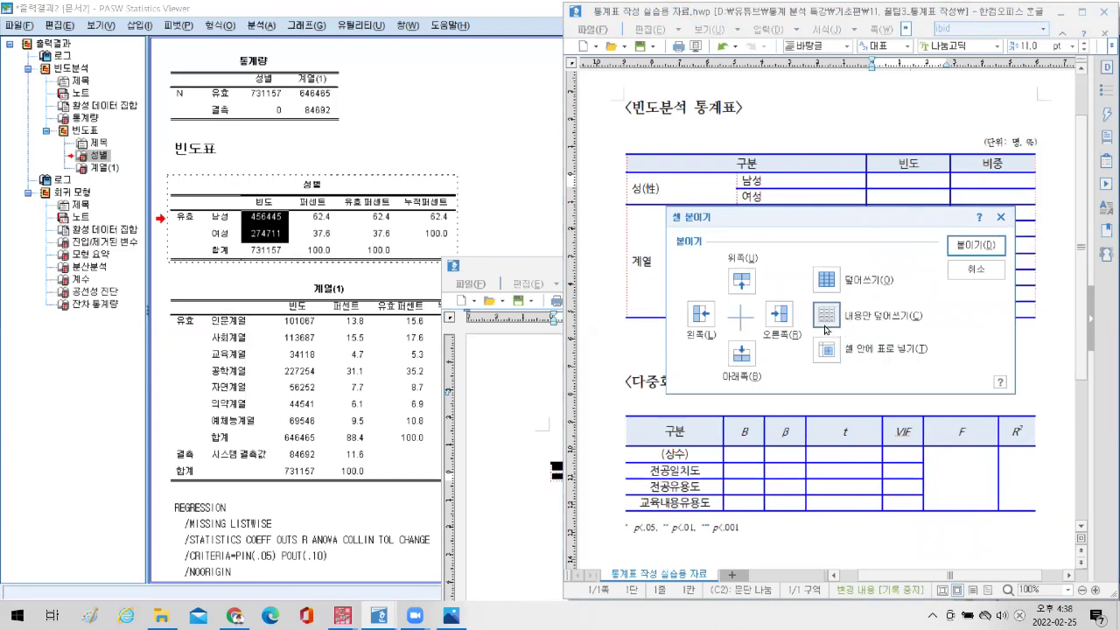
pyautogui.click(966, 244)
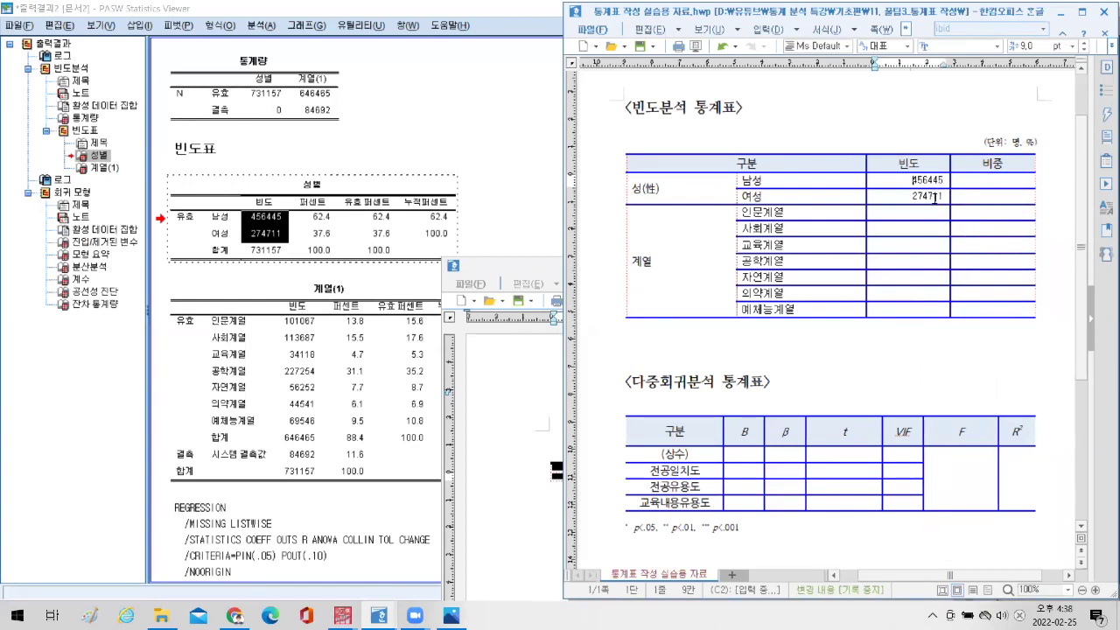
# Switch to PASW Statistics Viewer, open the 계열(1) table for editing and copy the 빈도 values from 인문계열 through 예체능계열.
pyautogui.click(337, 353)
pyautogui.click(308, 328)
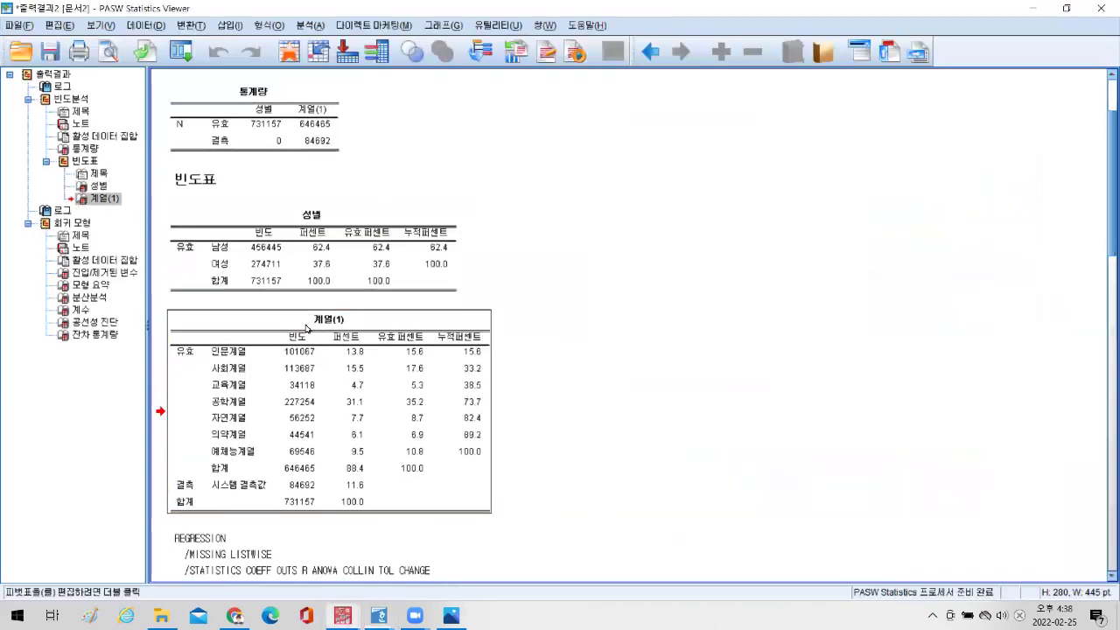
pyautogui.doubleClick(307, 359)
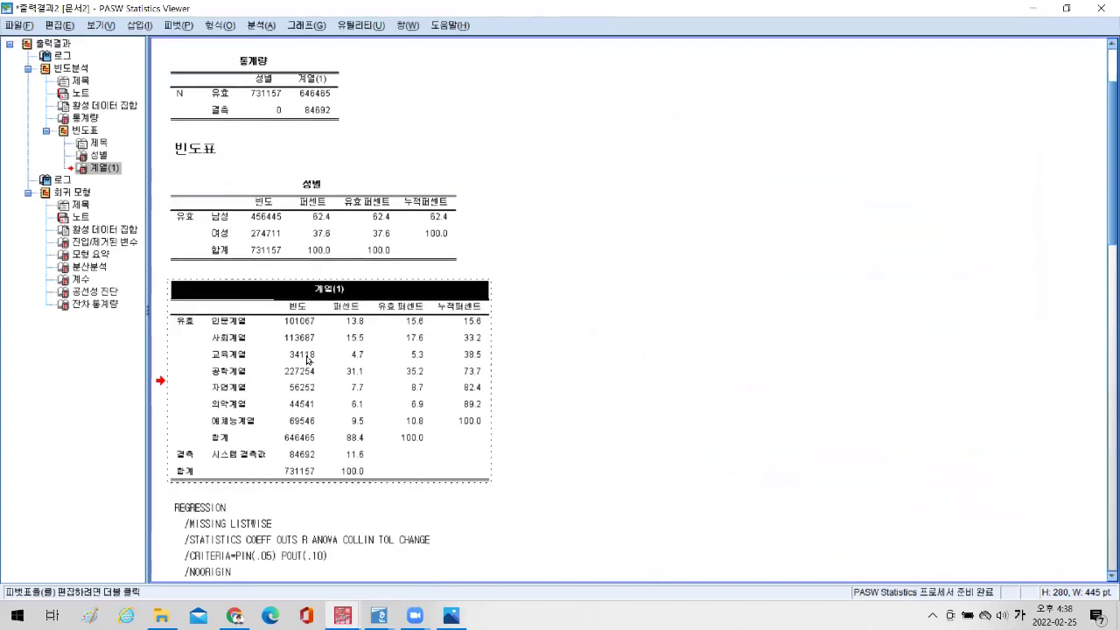
pyautogui.moveTo(302, 323); pyautogui.dragTo(310, 428)
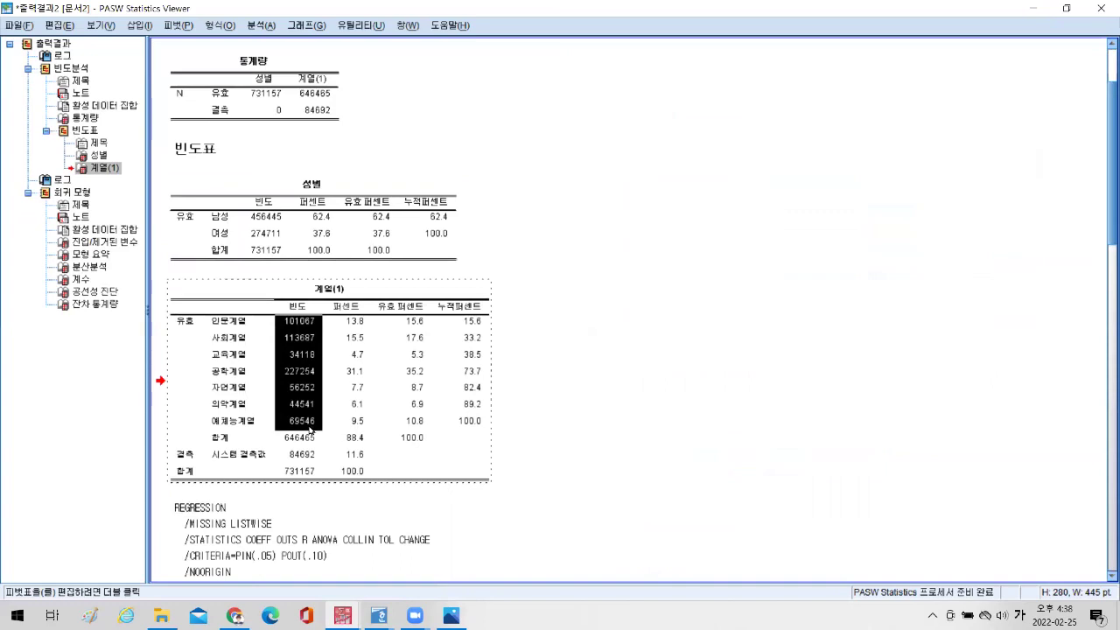
pyautogui.rightClick(307, 425)
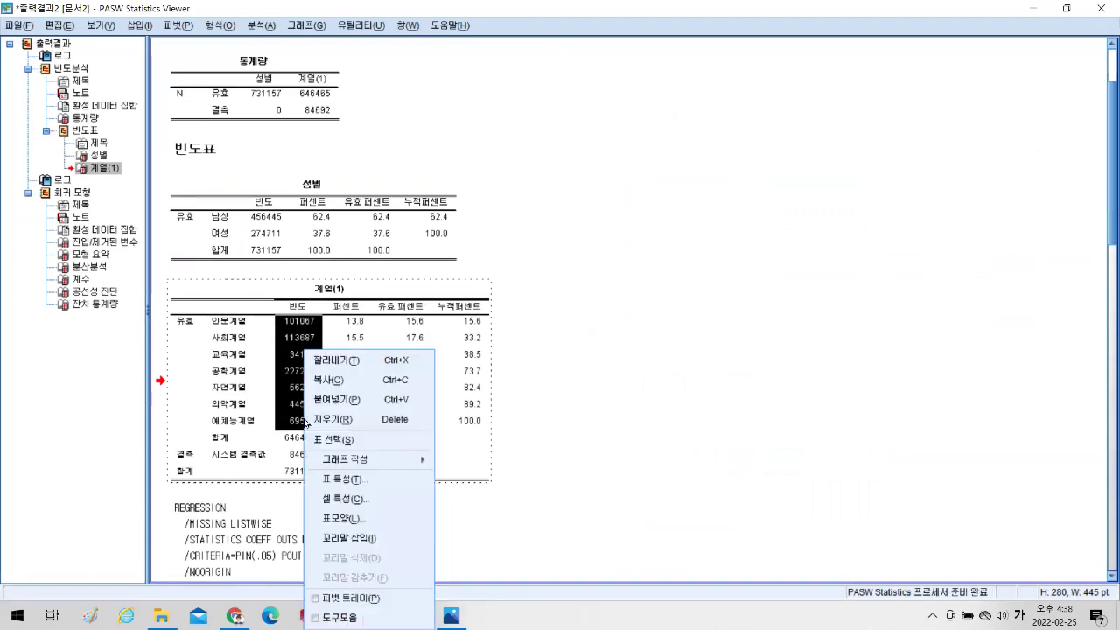
pyautogui.click(330, 382)
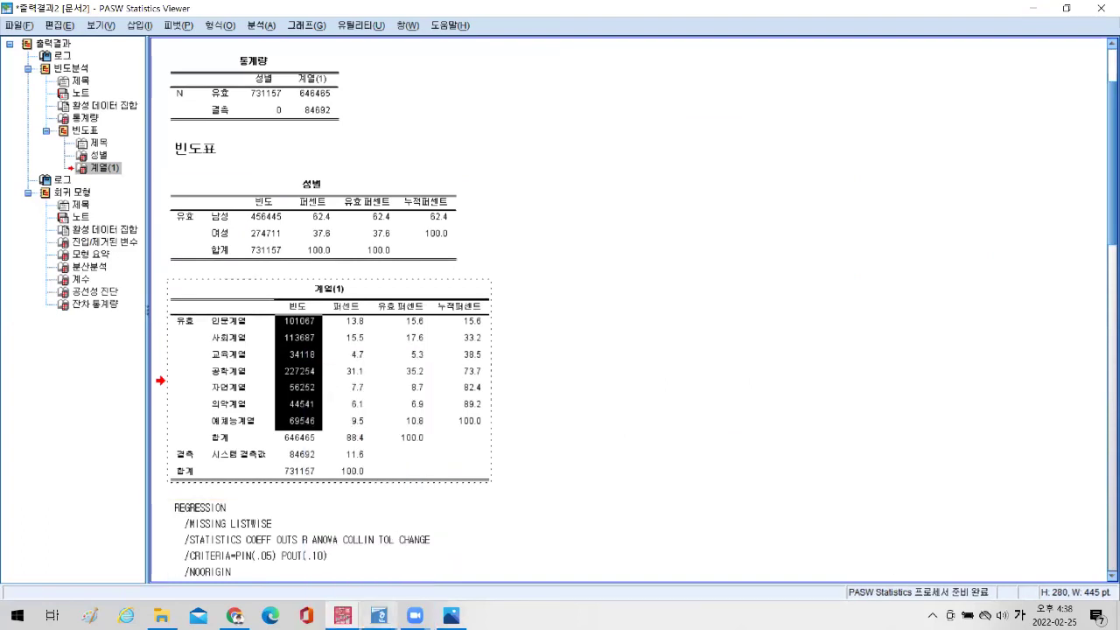
# Switch to the blank Hangul document and delete the pasted 성별 frequency table from it.
pyautogui.moveTo(378, 615)
pyautogui.click(424, 578)
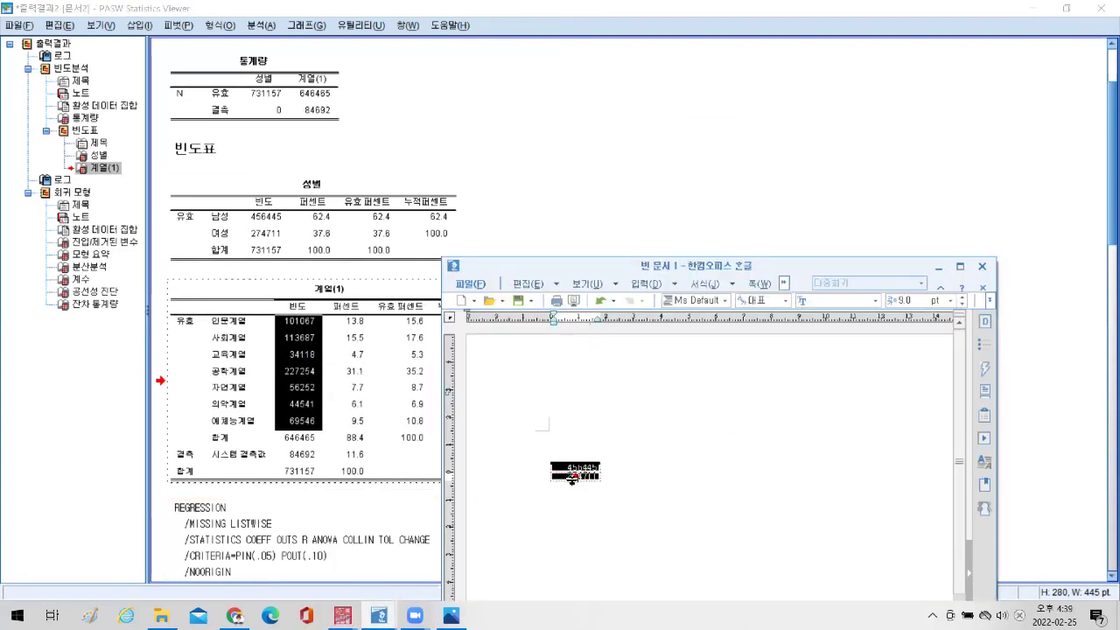
pyautogui.click(582, 499)
pyautogui.click(588, 486)
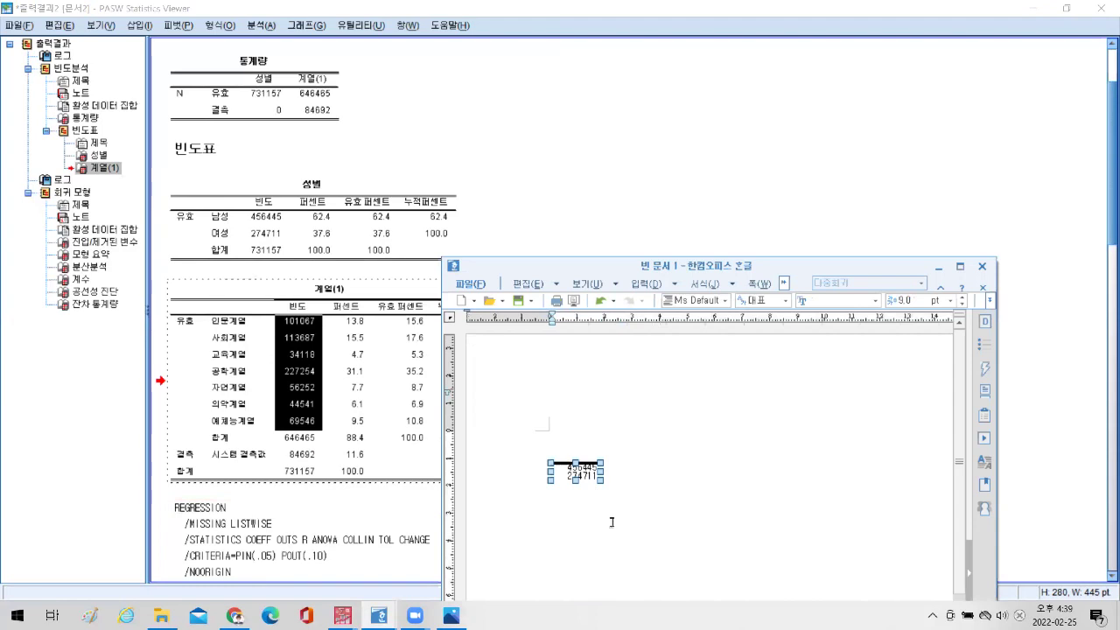
pyautogui.press('Delete')
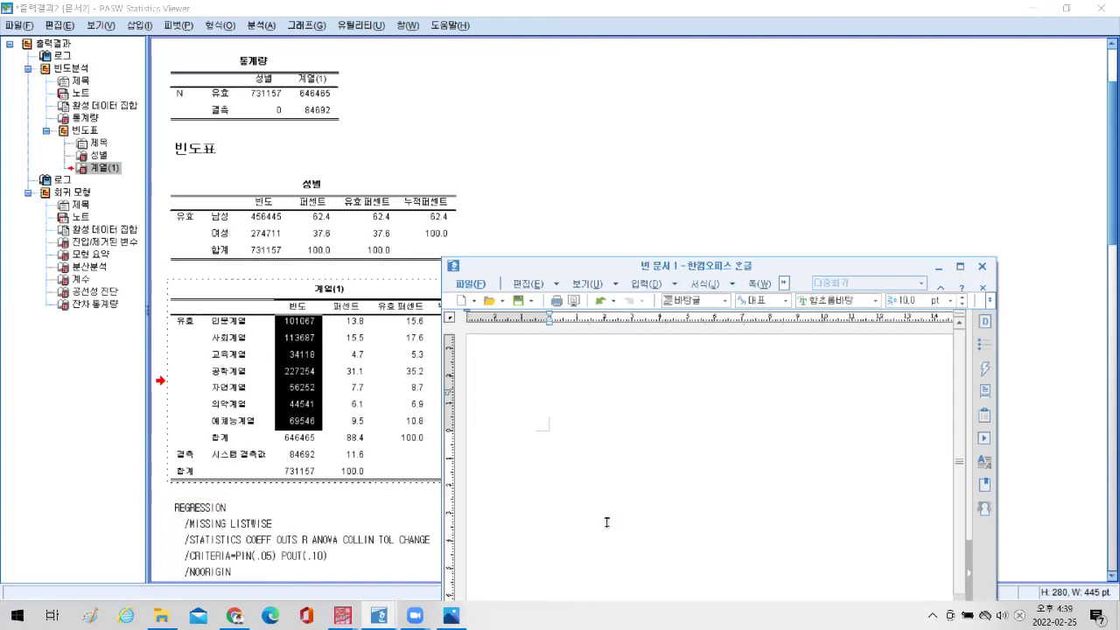
# Paste the 계열 frequencies into the blank document, then select all seven pasted cells and copy them.
pyautogui.rightClick(588, 469)
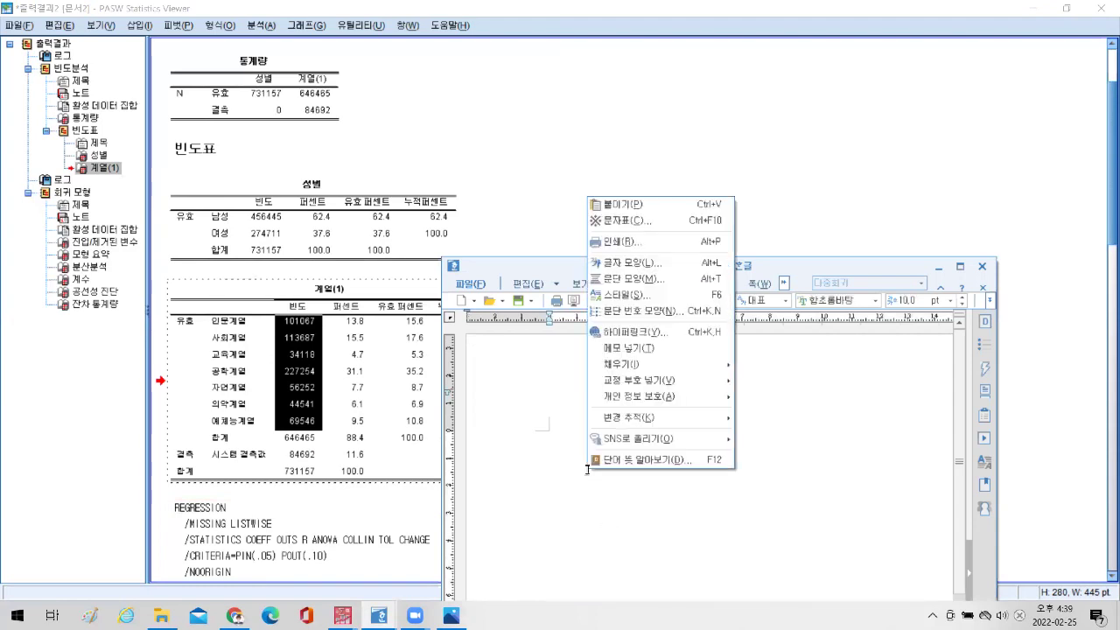
pyautogui.click(638, 207)
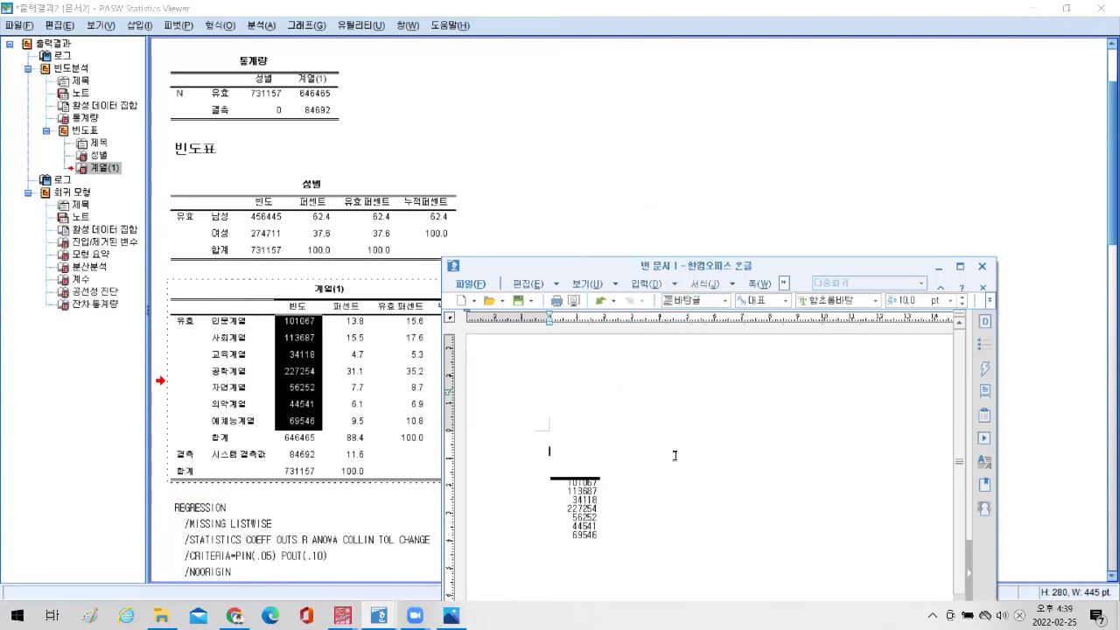
pyautogui.scroll(-2, 673, 452)
pyautogui.moveTo(569, 396); pyautogui.dragTo(576, 448)
pyautogui.rightClick(578, 448)
pyautogui.click(575, 493)
pyautogui.click(578, 399)
pyautogui.moveTo(578, 398); pyautogui.dragTo(583, 450)
pyautogui.rightClick(582, 450)
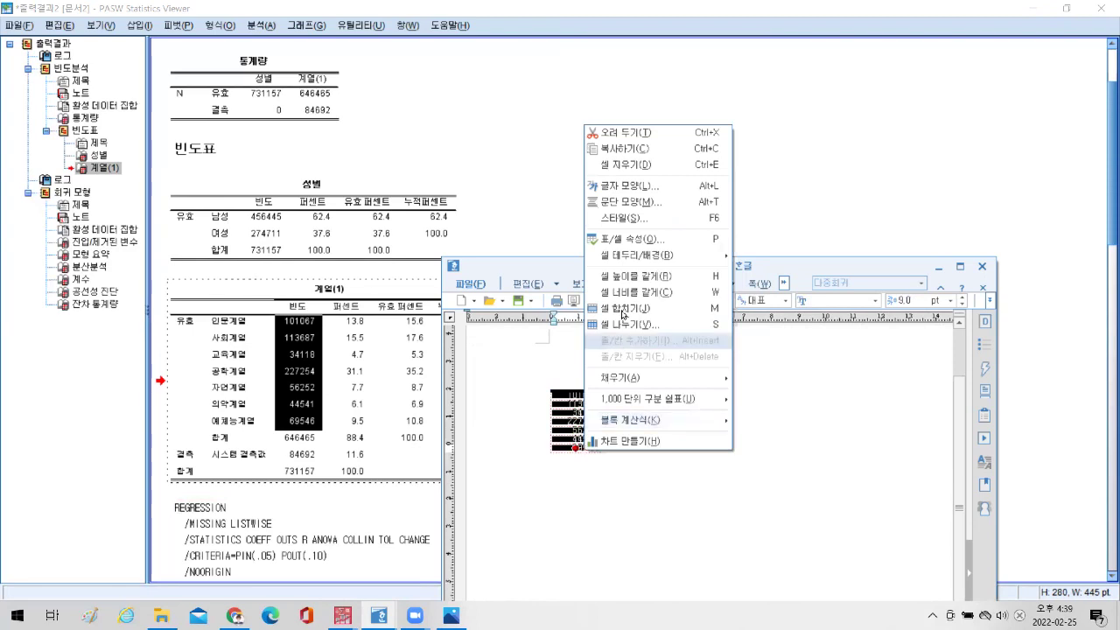
pyautogui.click(612, 150)
# Switch to the 통계표 작성 실습용 자료 document and paste the frequencies into the 계열 빈도 cells from 인문계열 down, overwriting contents only.
pyautogui.moveTo(378, 615)
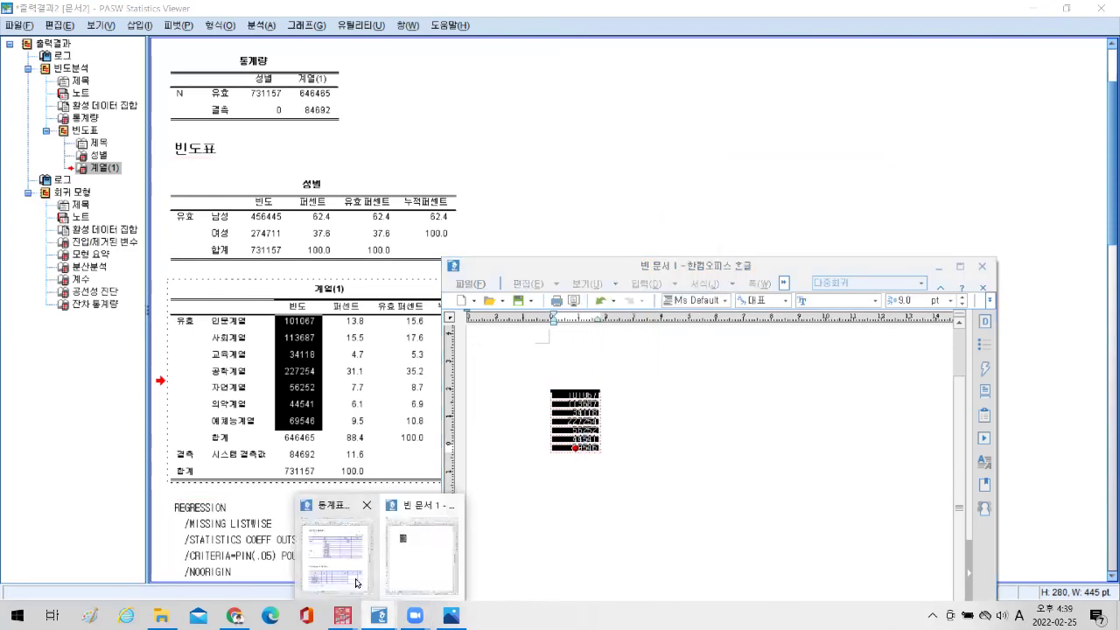
pyautogui.click(332, 551)
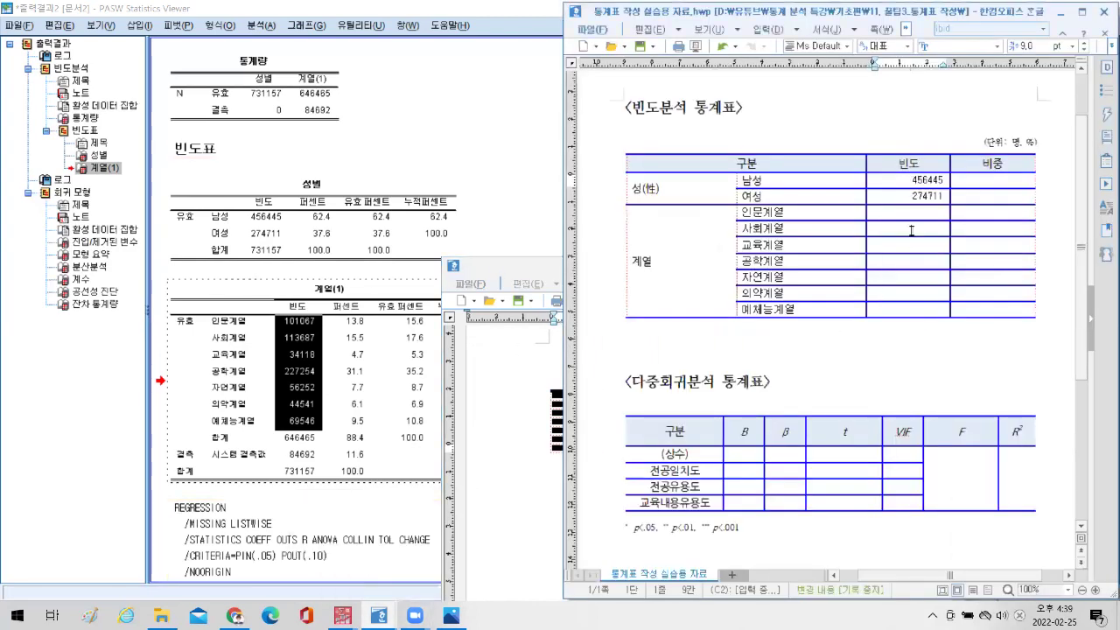
pyautogui.click(916, 210)
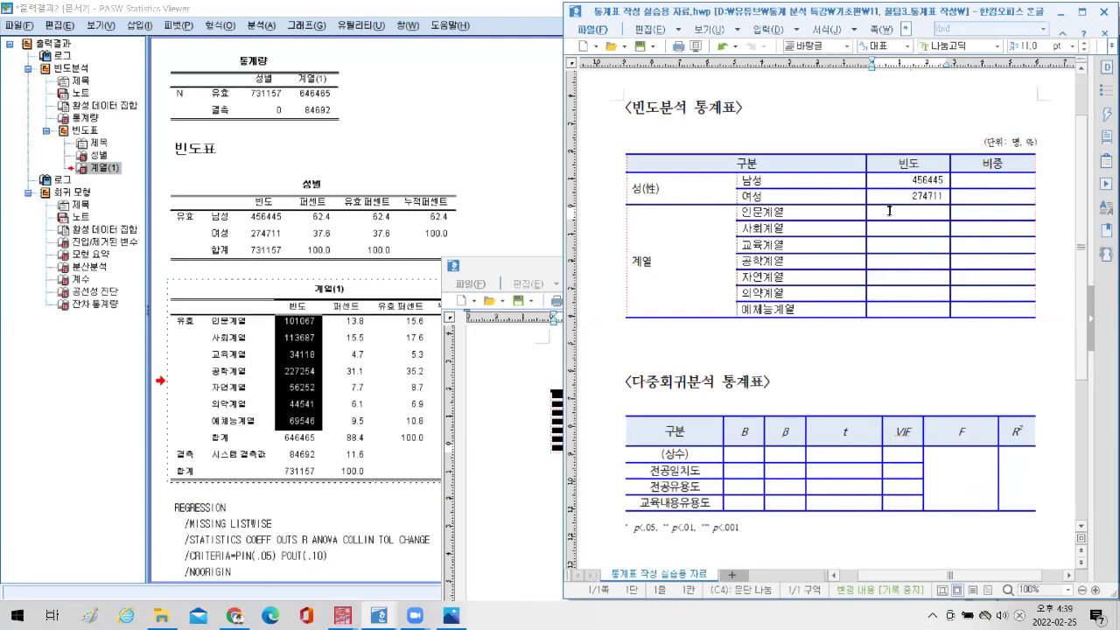
pyautogui.rightClick(889, 210)
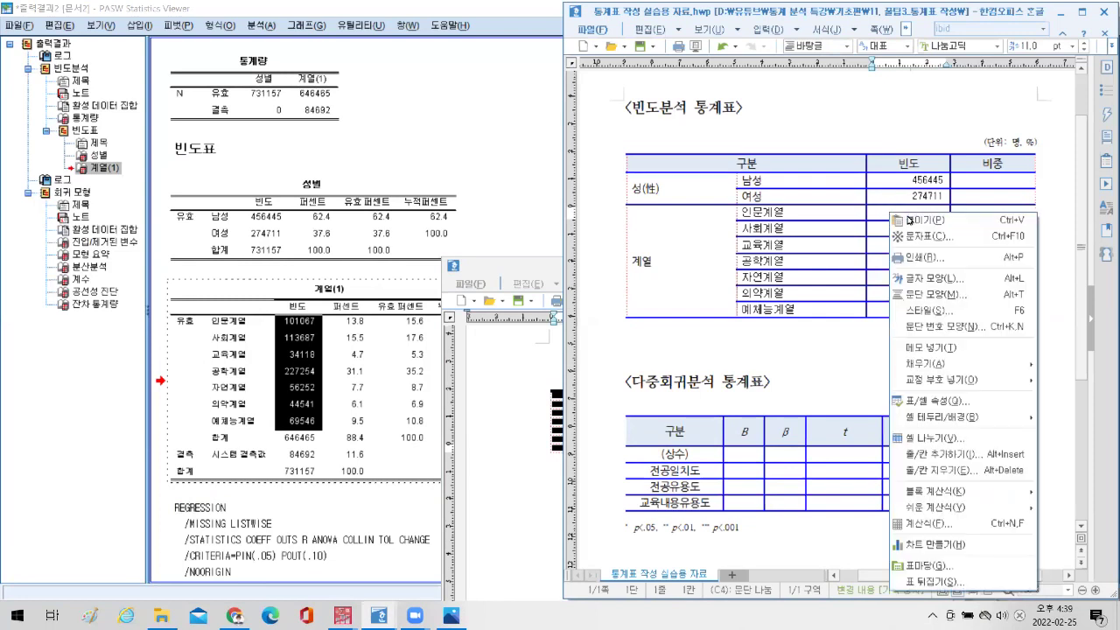
pyautogui.click(910, 220)
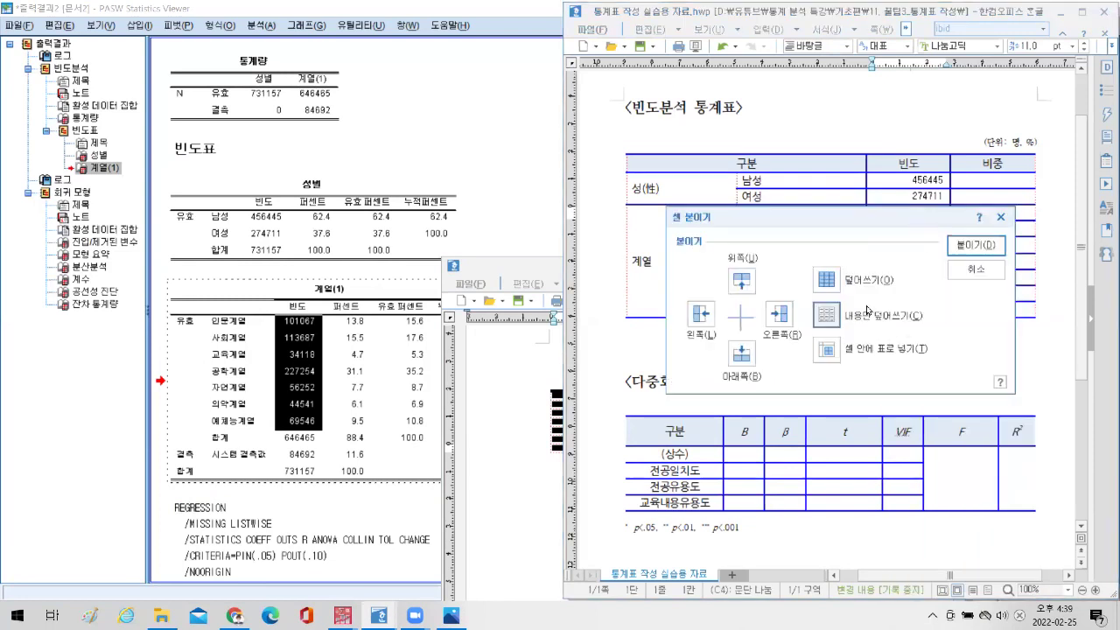
pyautogui.click(977, 248)
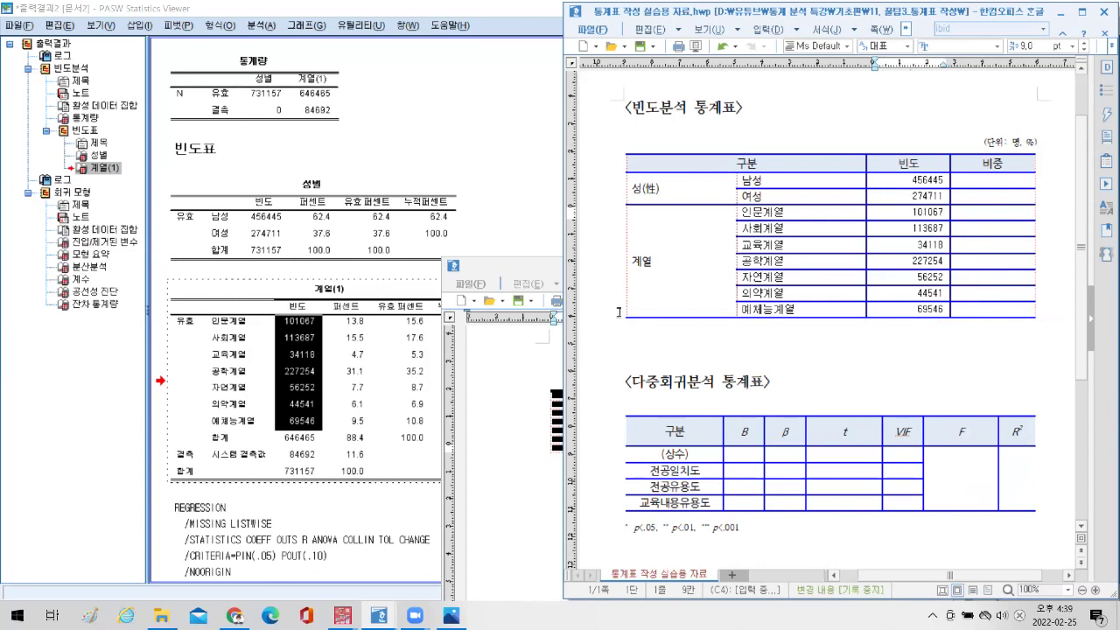
# Return to the blank Hangul document and delete the pasted 계열 frequency table.
pyautogui.click(525, 270)
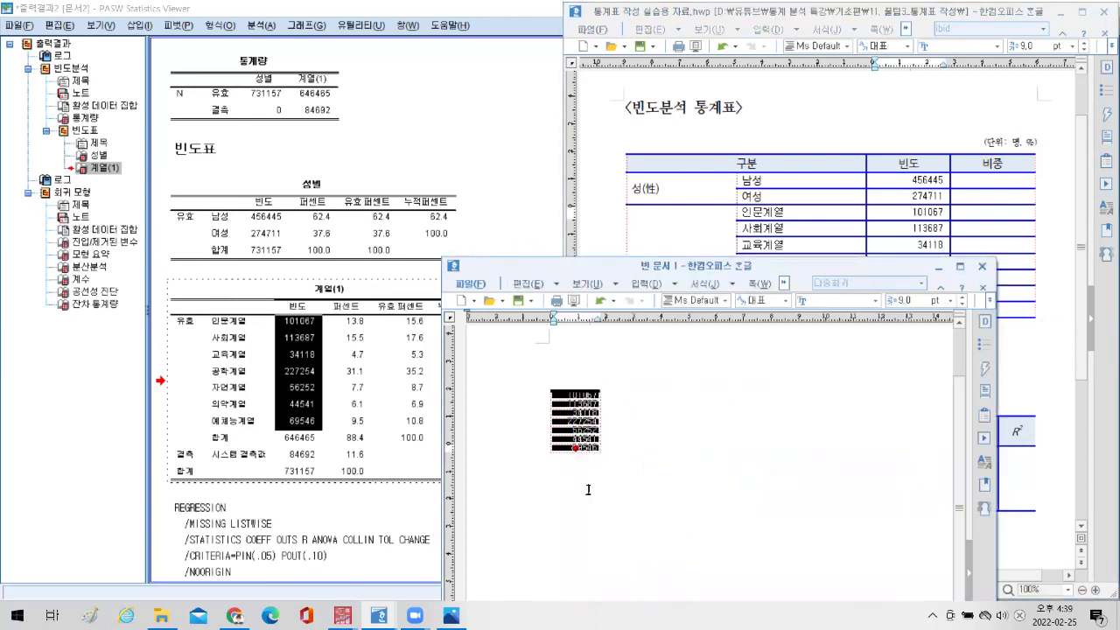
pyautogui.click(713, 462)
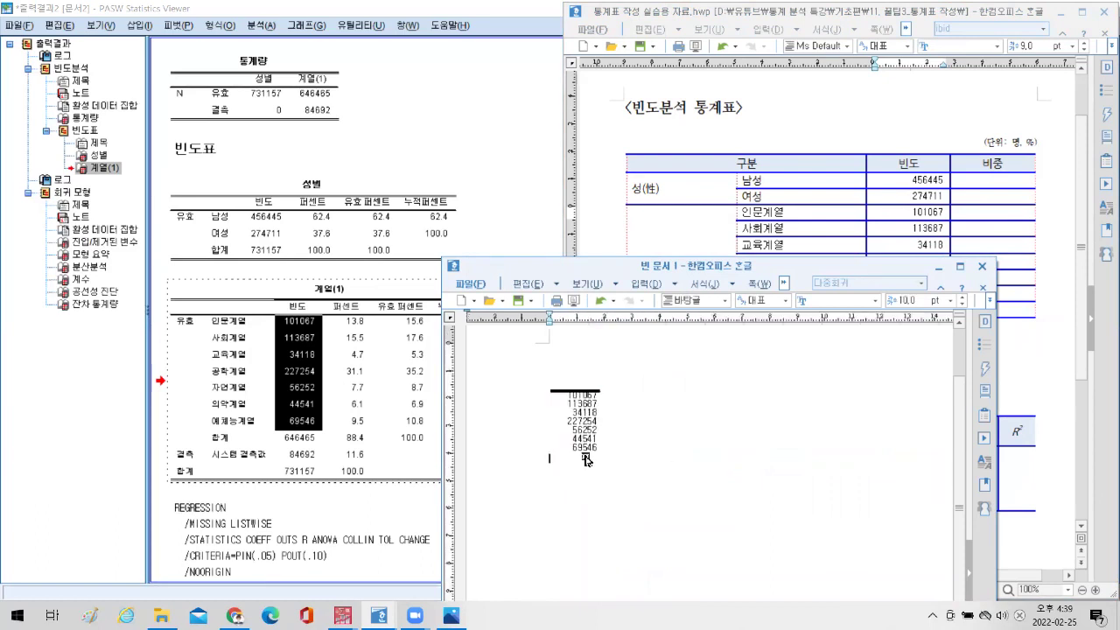
pyautogui.click(586, 461)
pyautogui.press('Delete')
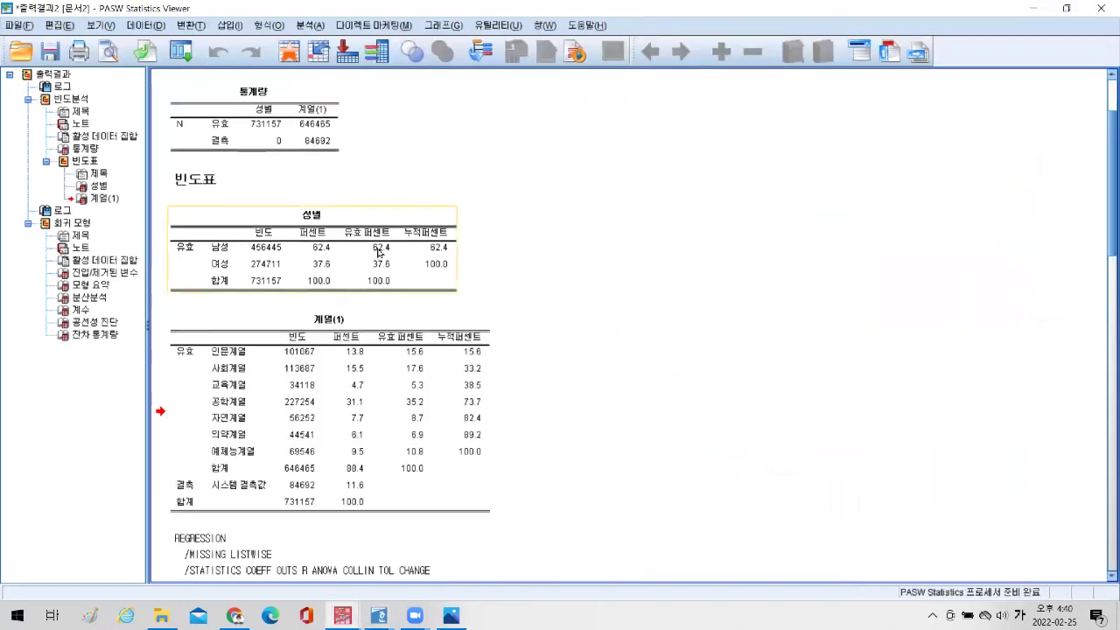
# In PASW Statistics Viewer, open the 성별 table for editing and copy the 유효 퍼센트 values for 남성 and 여성.
pyautogui.doubleClick(377, 253)
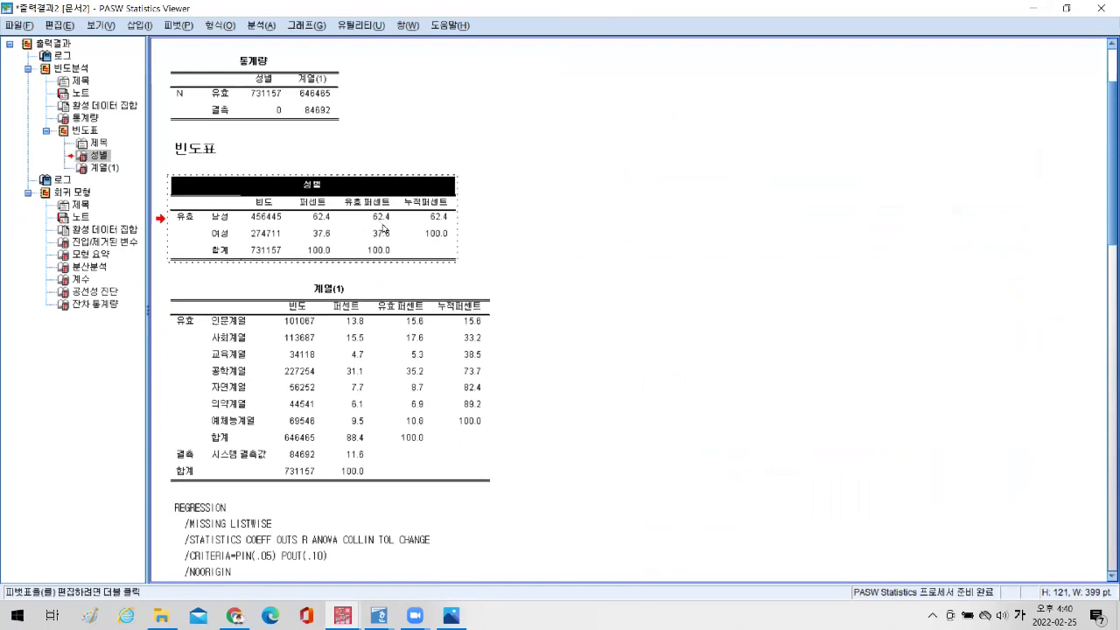
pyautogui.click(378, 221)
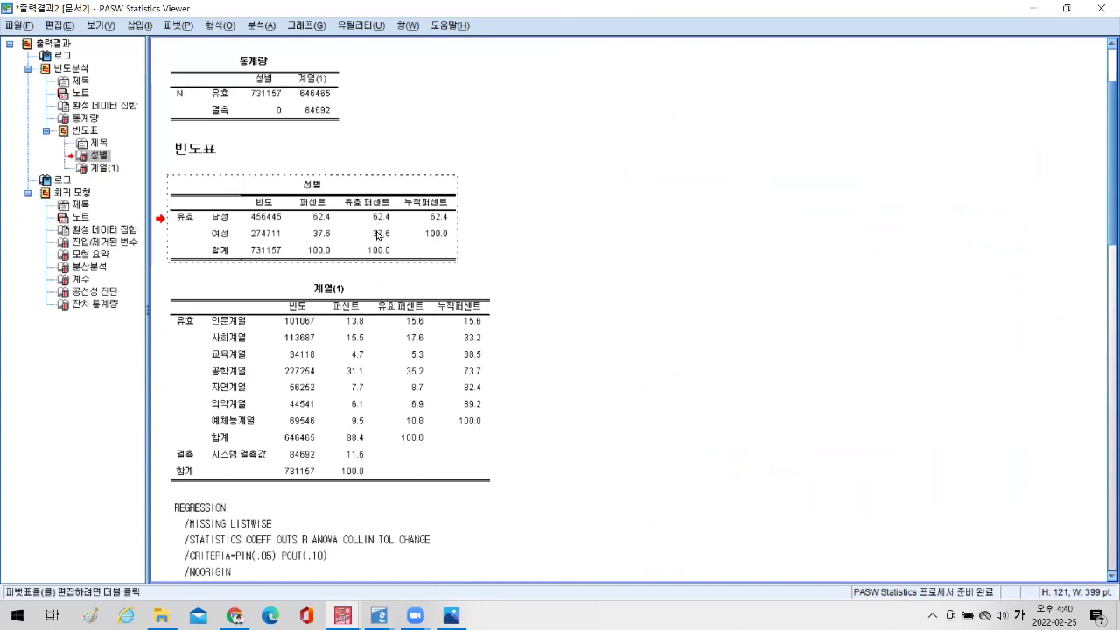
pyautogui.moveTo(378, 240); pyautogui.dragTo(376, 248)
pyautogui.rightClick(375, 236)
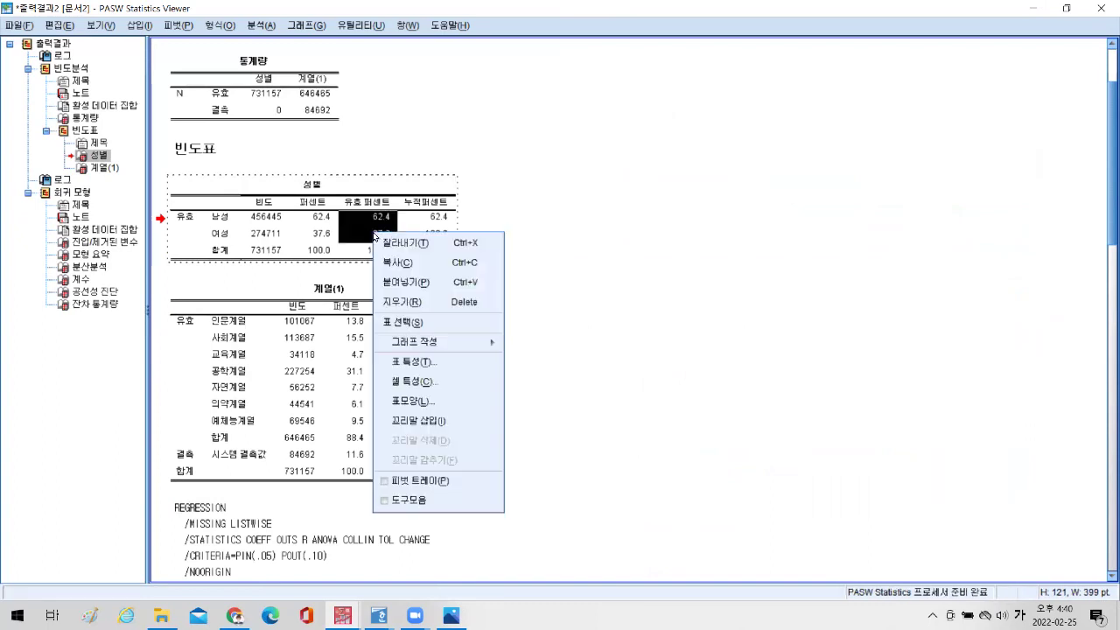
pyautogui.click(397, 262)
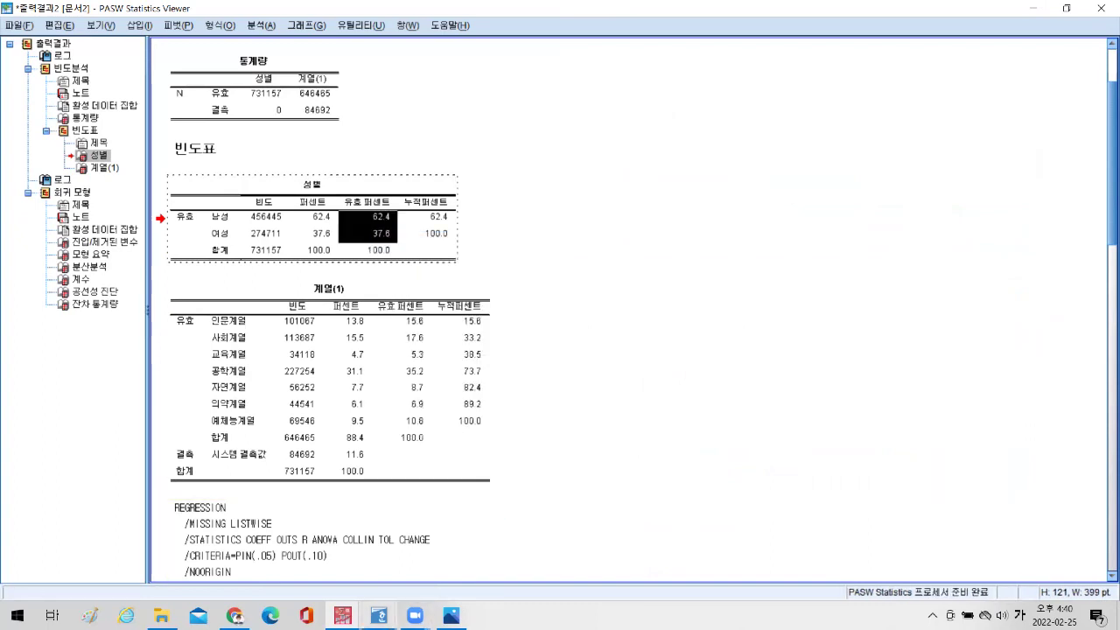
# Switch to the blank Hangul document, paste the 성별 valid percentages, then select both pasted cells and copy them.
pyautogui.moveTo(378, 615)
pyautogui.click(461, 554)
pyautogui.rightClick(645, 394)
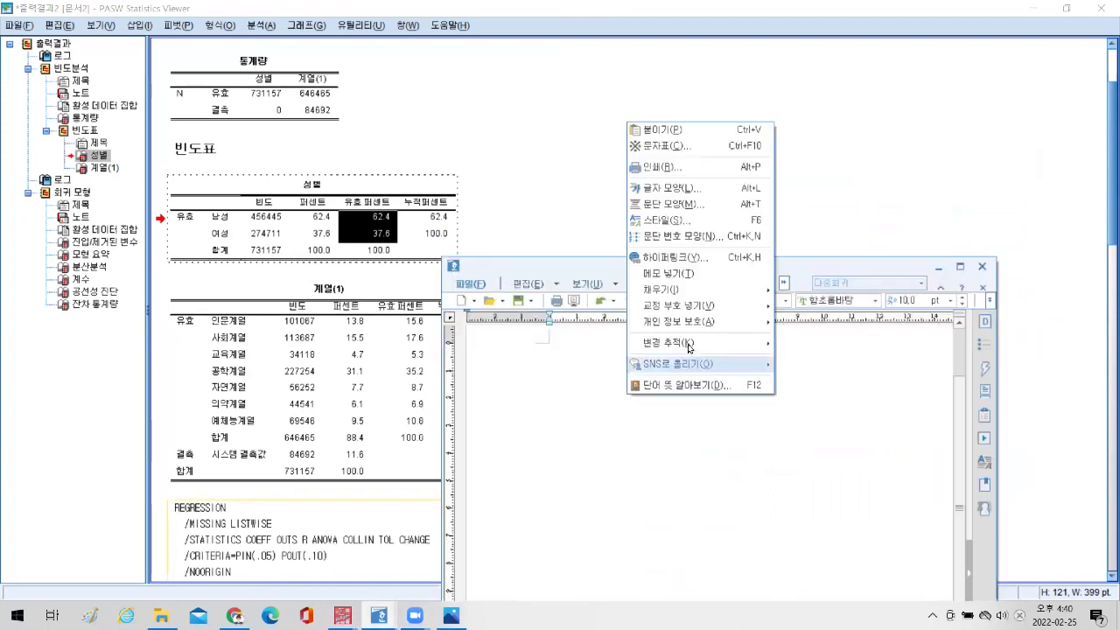
pyautogui.click(675, 132)
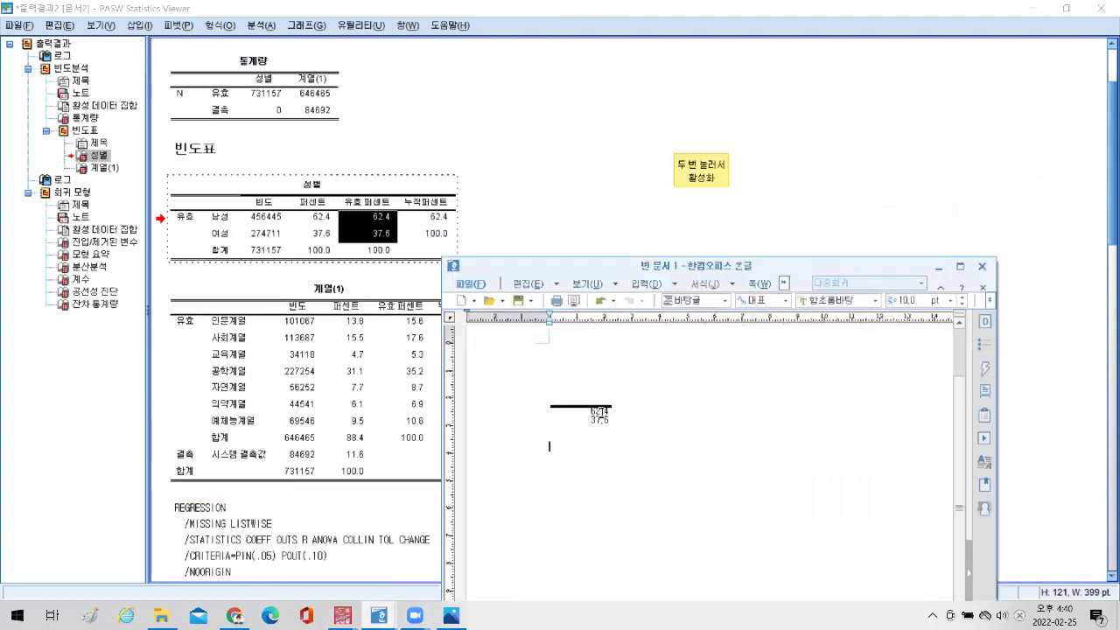
pyautogui.click(581, 420)
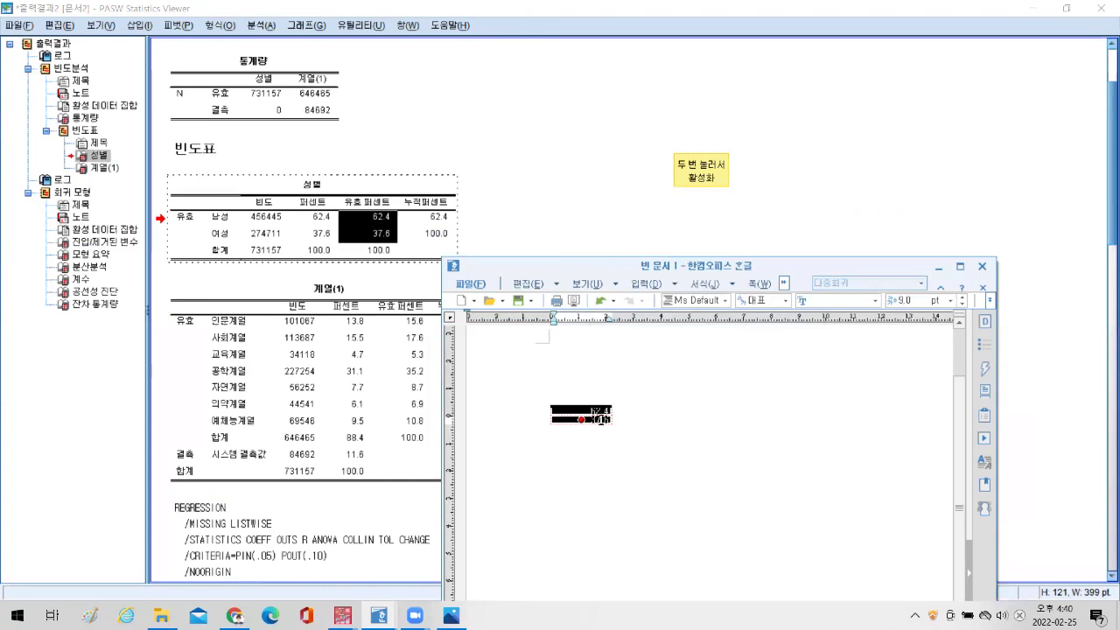
pyautogui.rightClick(600, 418)
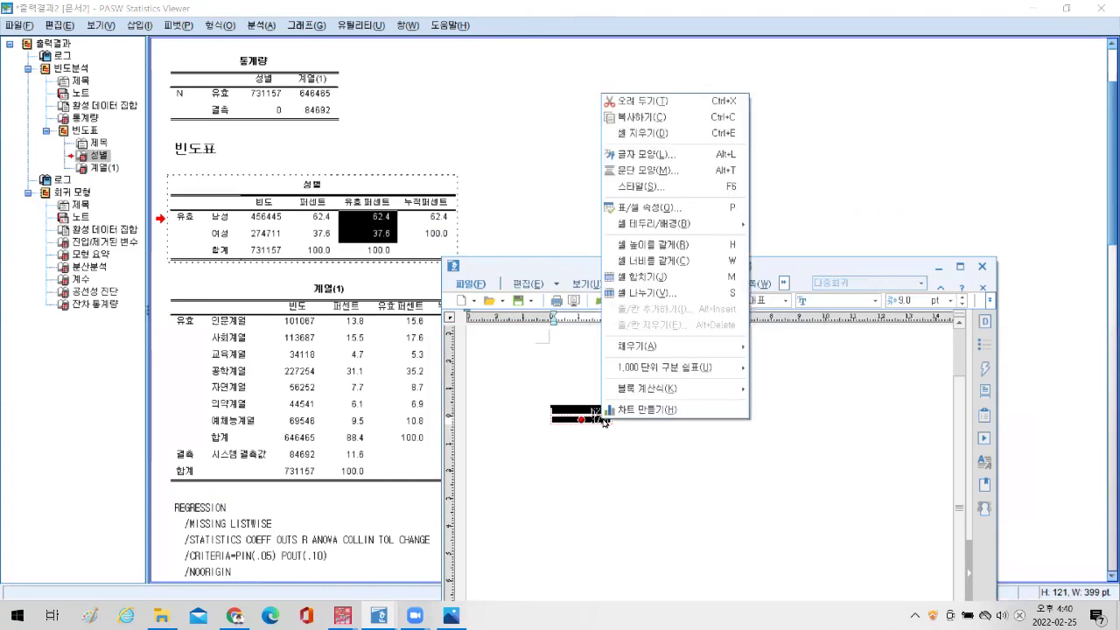
pyautogui.click(647, 126)
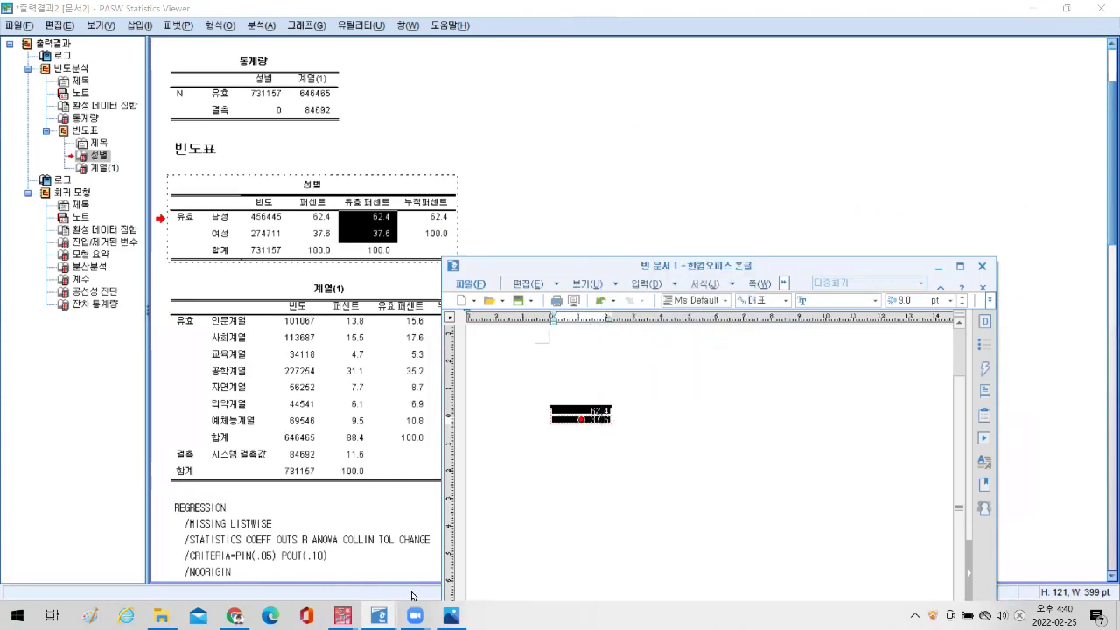
# Switch to the 통계표 작성 실습용 자료 document and paste the percentages into the 남성 and 여성 비중 cells, overwriting contents only.
pyautogui.moveTo(379, 616)
pyautogui.click(358, 580)
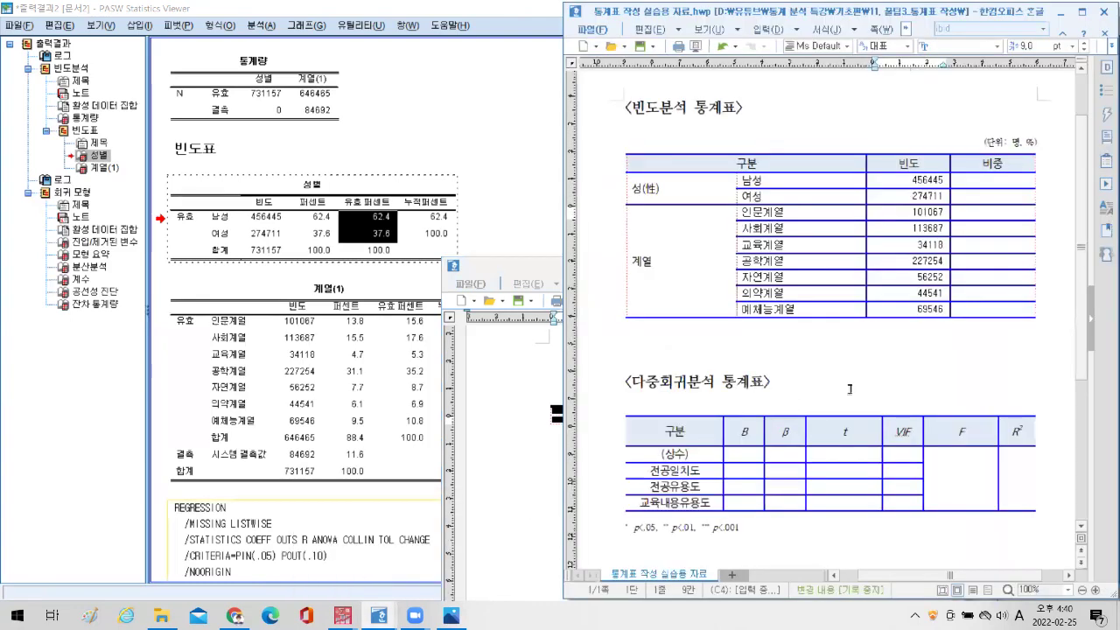
pyautogui.click(990, 180)
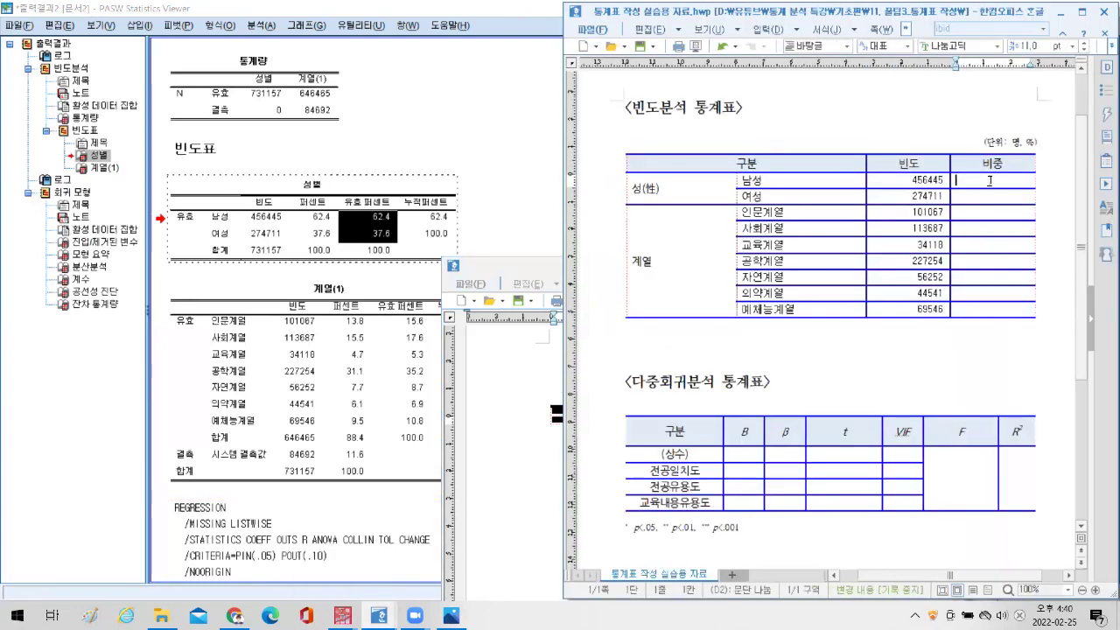
pyautogui.rightClick(990, 180)
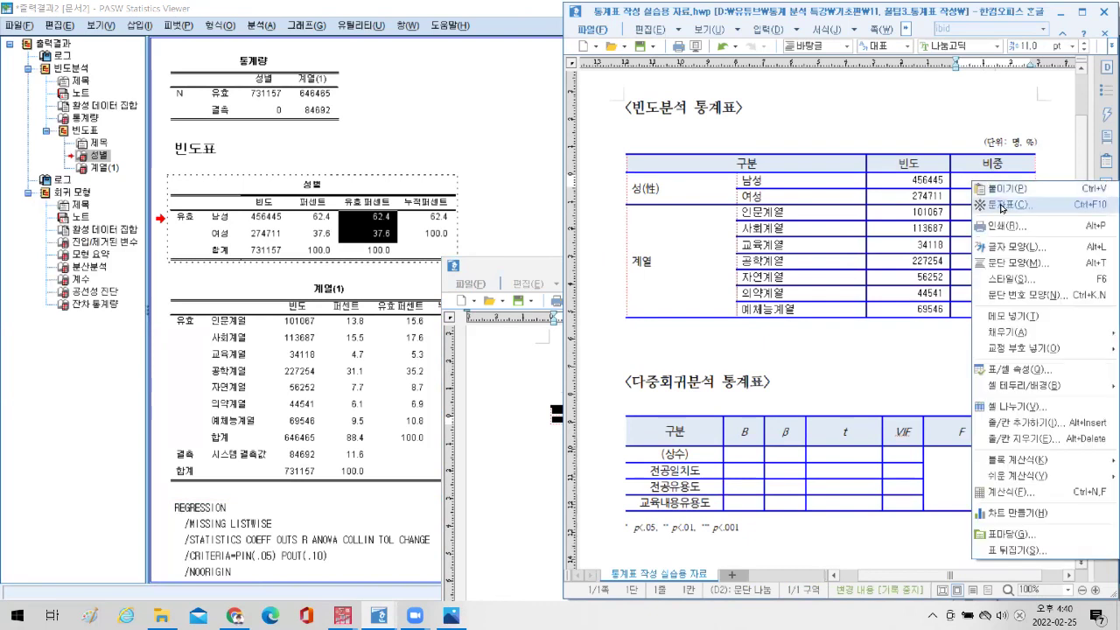
pyautogui.click(1000, 187)
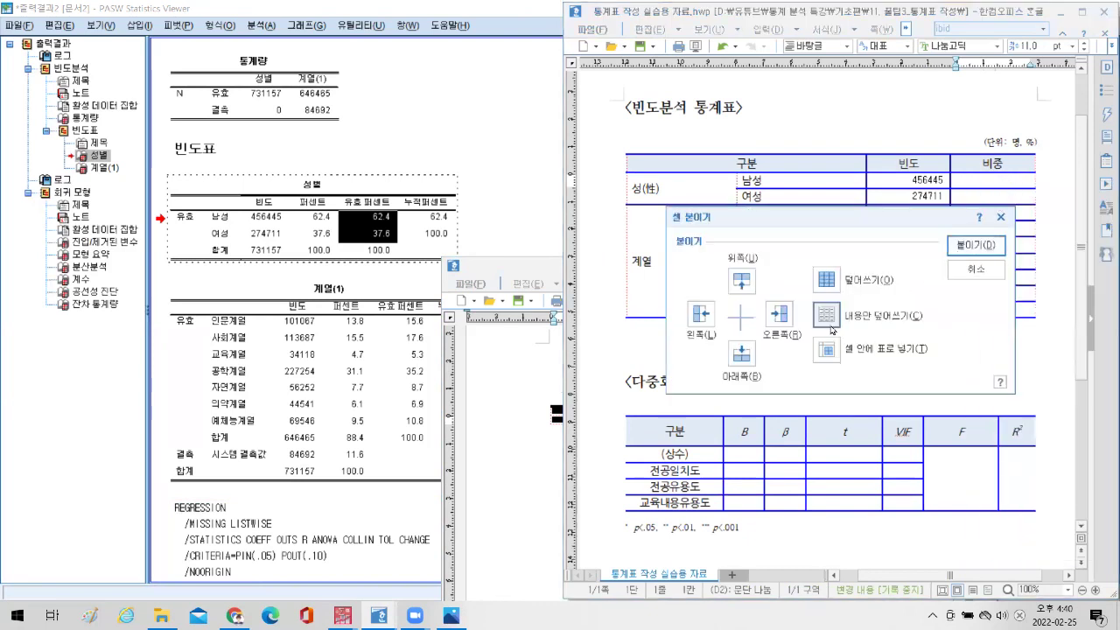
pyautogui.click(976, 246)
# In PASW Statistics Viewer, open the 계열(1) table for editing and copy the 유효 퍼센트 values from 인문계열 through 예체능계열.
pyautogui.click(391, 465)
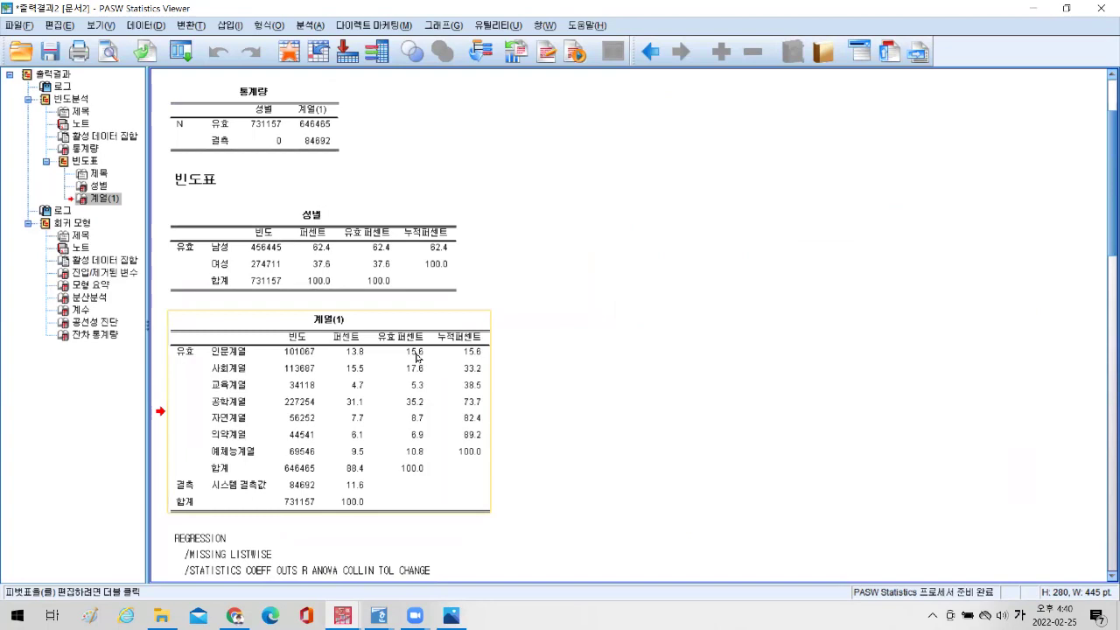
pyautogui.doubleClick(413, 354)
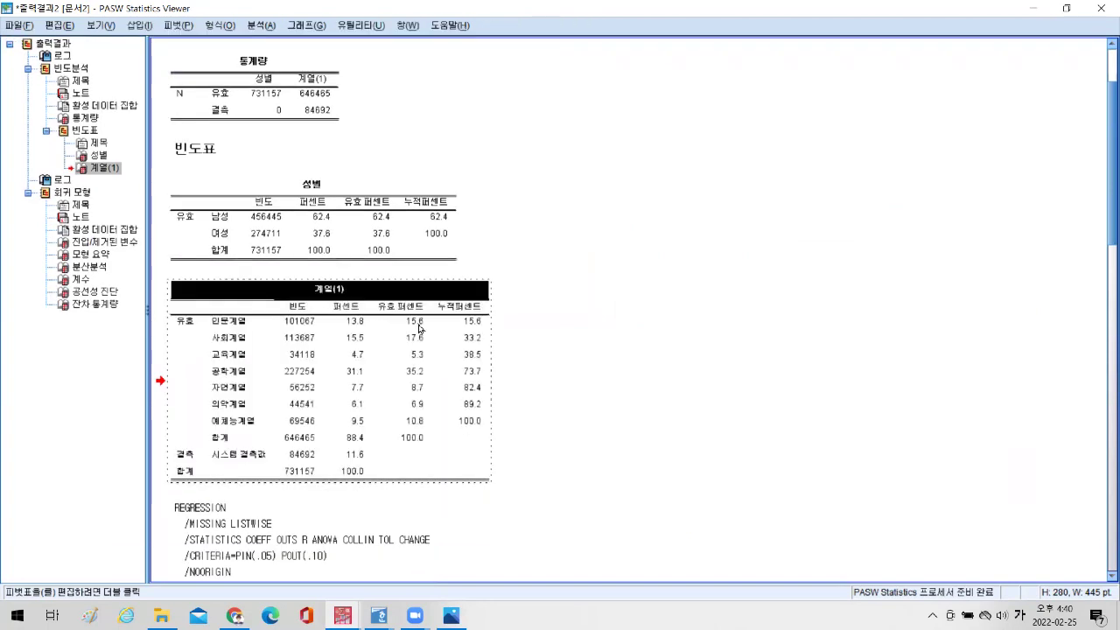
pyautogui.moveTo(413, 326); pyautogui.dragTo(417, 422)
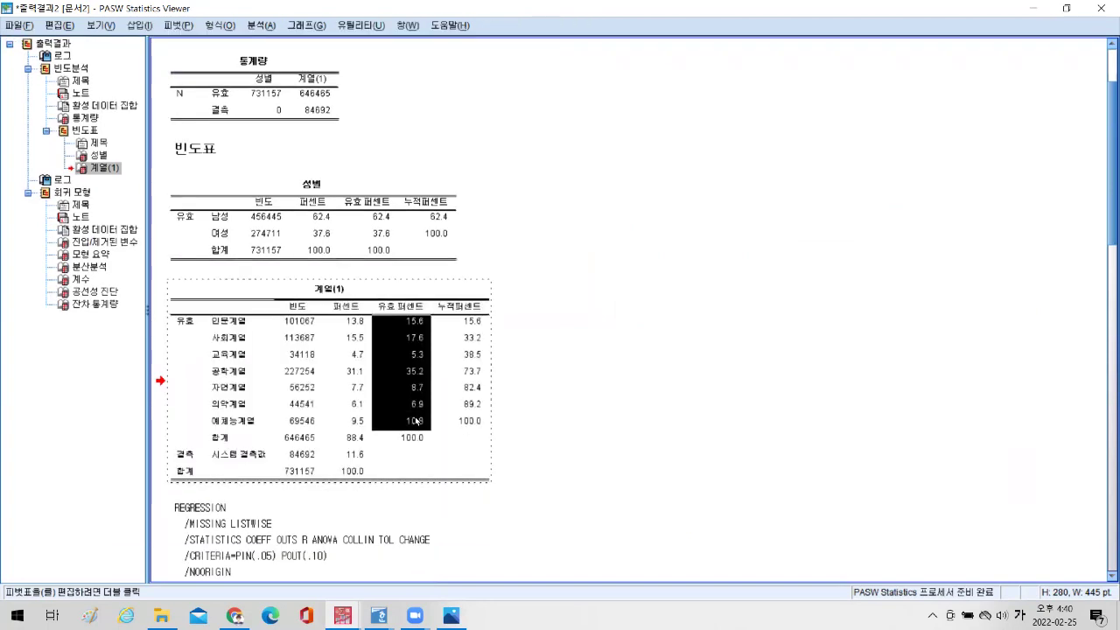
pyautogui.rightClick(416, 422)
pyautogui.click(434, 371)
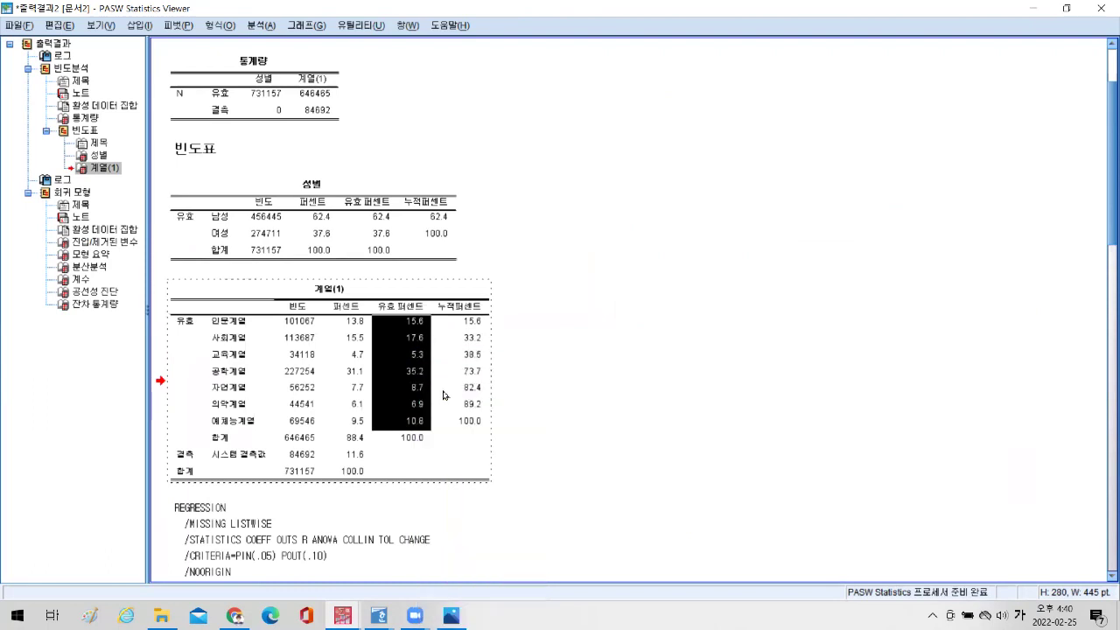
# In the blank Hangul document, replace the old pasted table with the 계열 valid percentages, then select all seven pasted cells and copy them.
pyautogui.moveTo(378, 615)
pyautogui.click(425, 569)
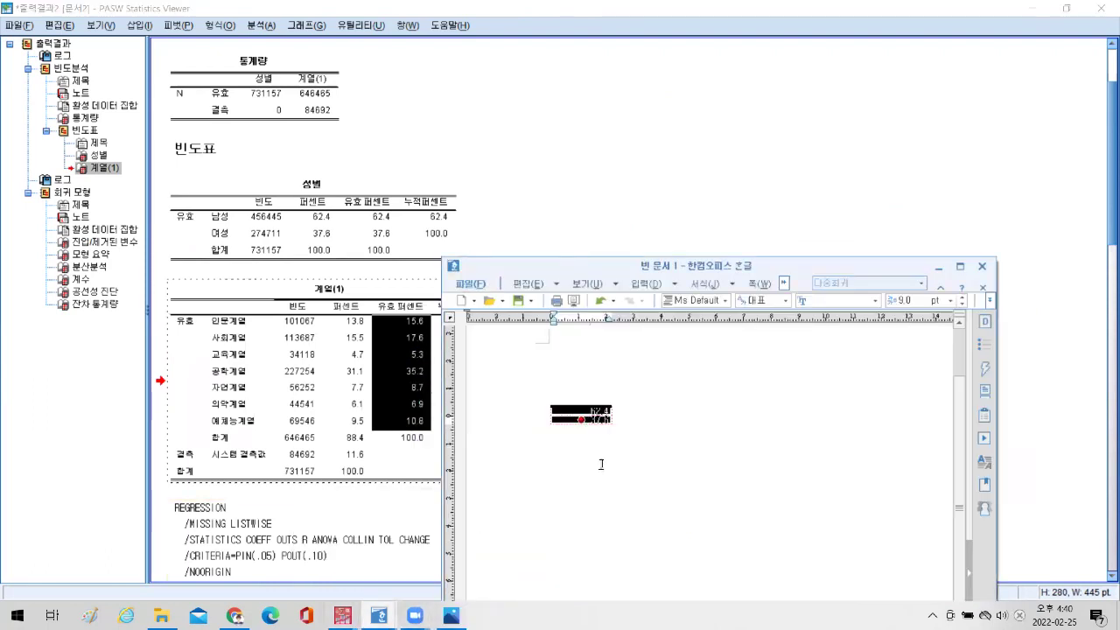
pyautogui.click(601, 415)
pyautogui.press('Delete')
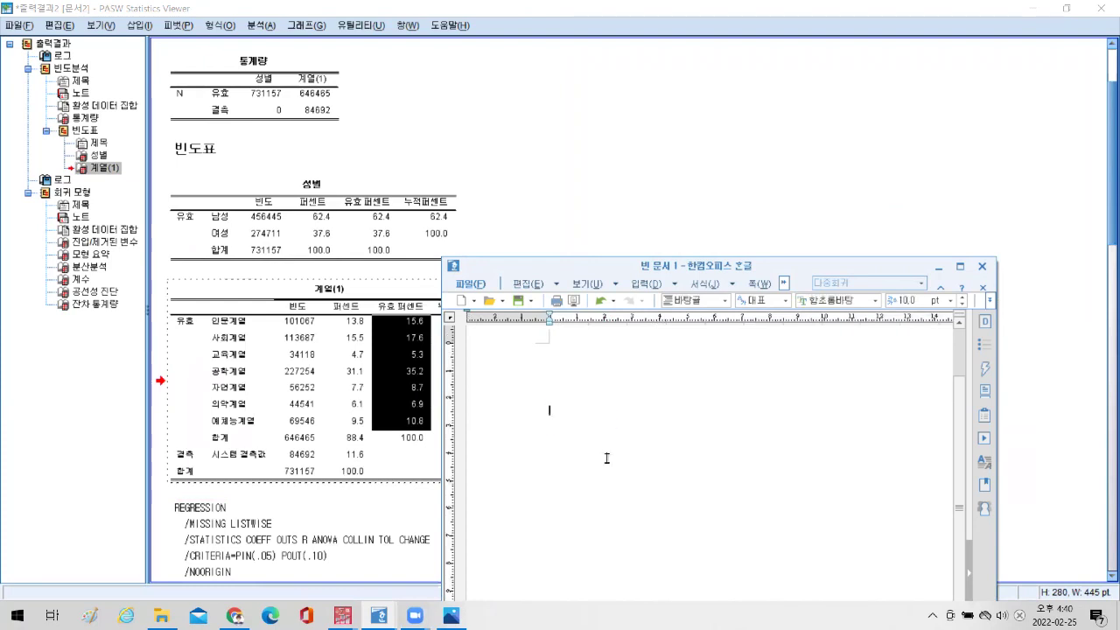
pyautogui.hotkey('ctrl', 'v')
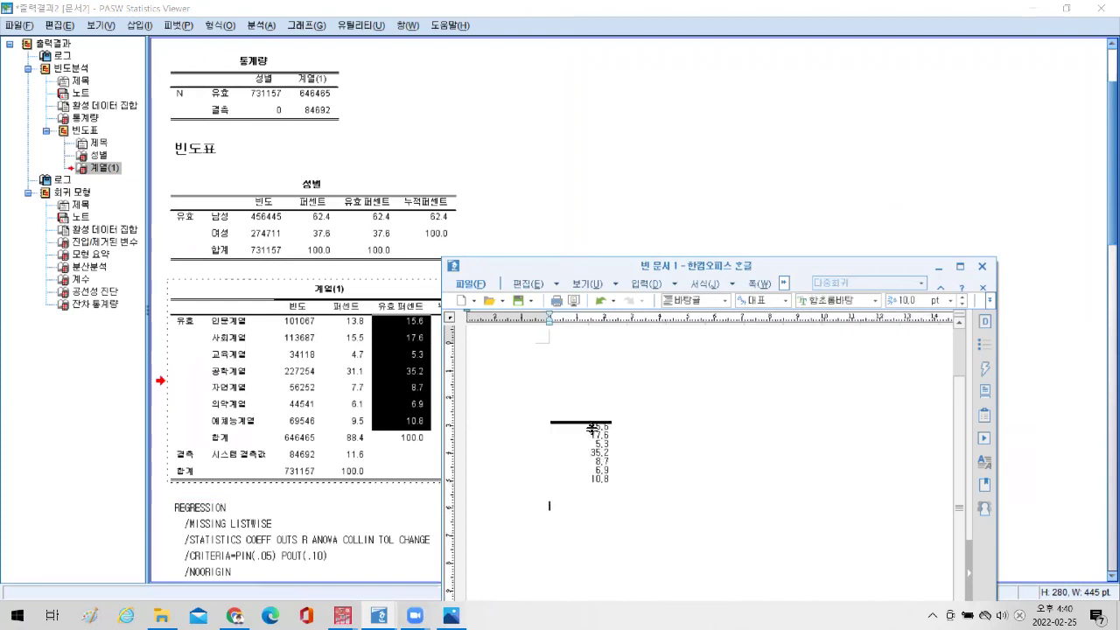
pyautogui.moveTo(590, 426); pyautogui.dragTo(584, 480)
pyautogui.rightClick(583, 481)
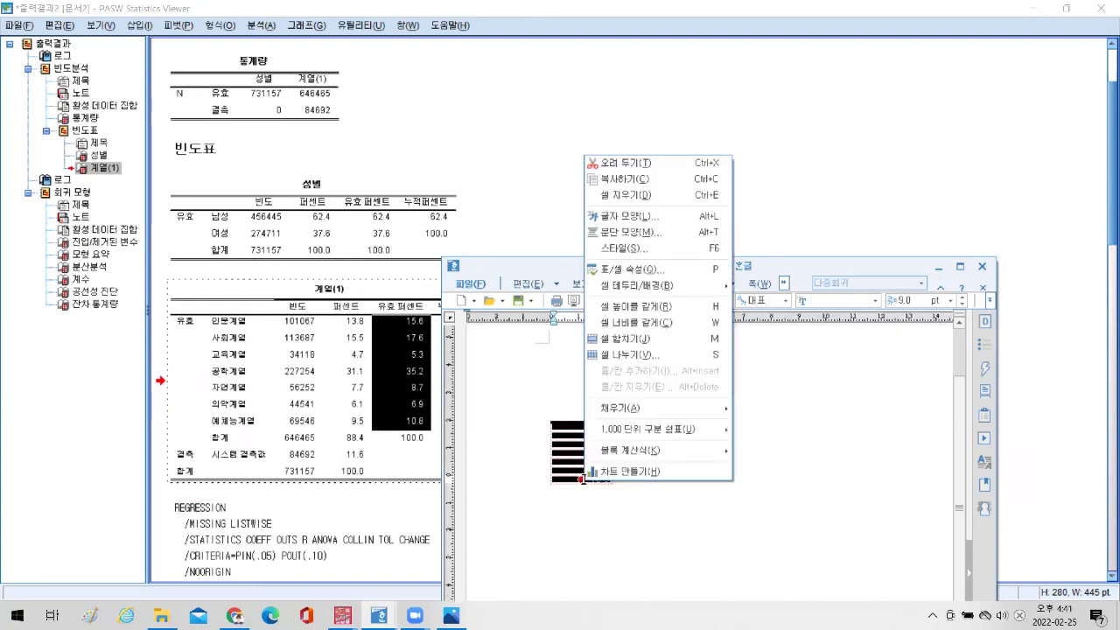
pyautogui.click(627, 182)
# Switch to the 통계표 작성 실습용 자료 document and paste the percentages into the 계열 비중 cells, overwriting contents only.
pyautogui.moveTo(378, 615)
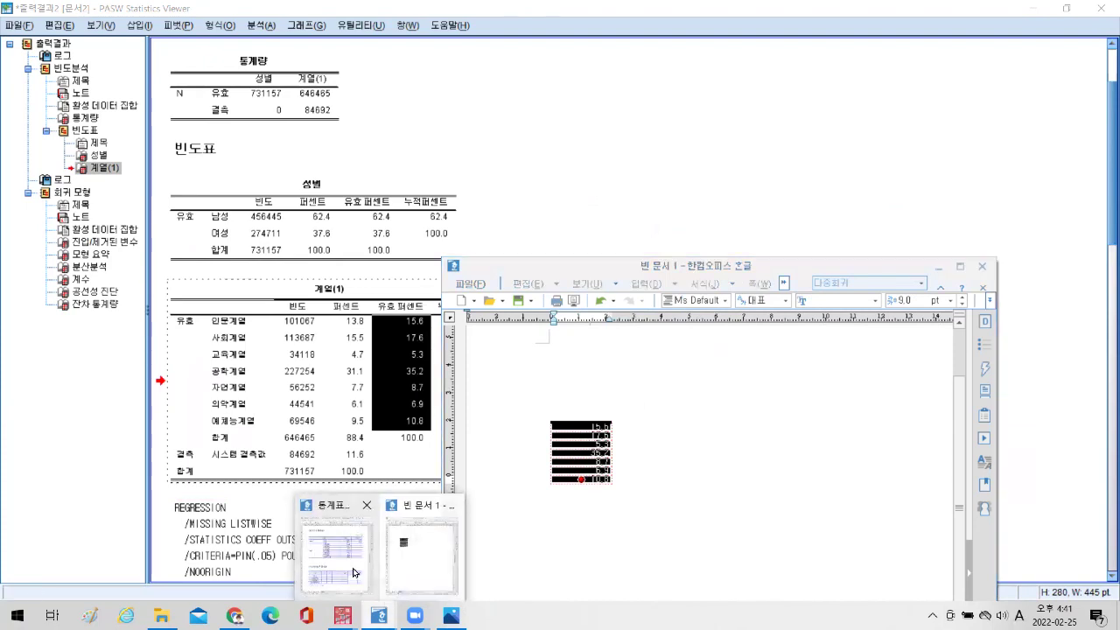
pyautogui.click(355, 573)
pyautogui.rightClick(1001, 214)
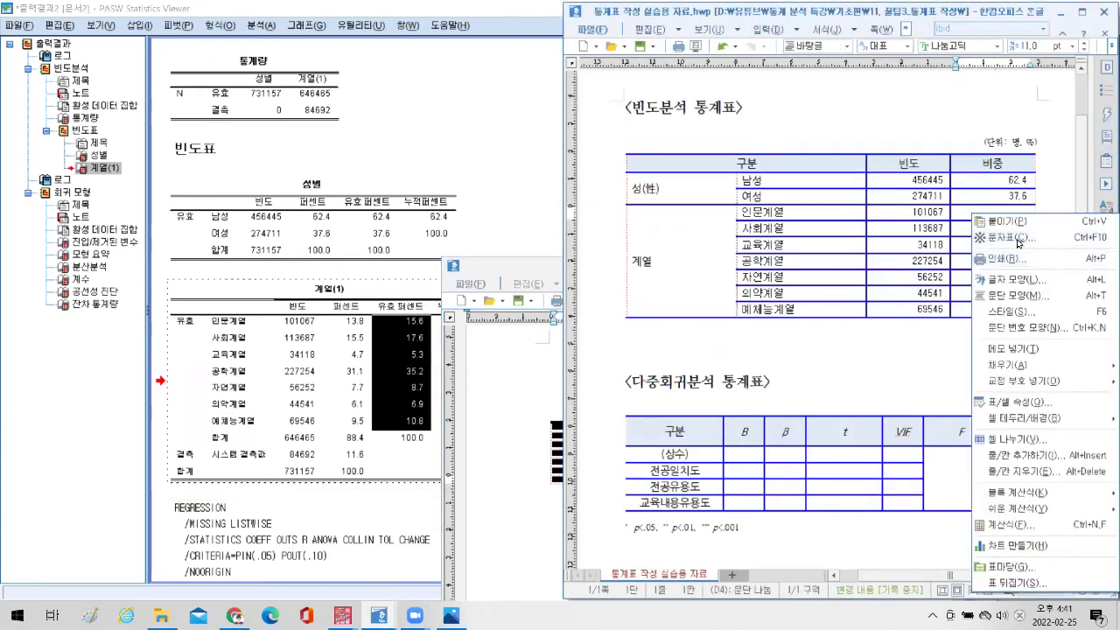
pyautogui.click(1013, 224)
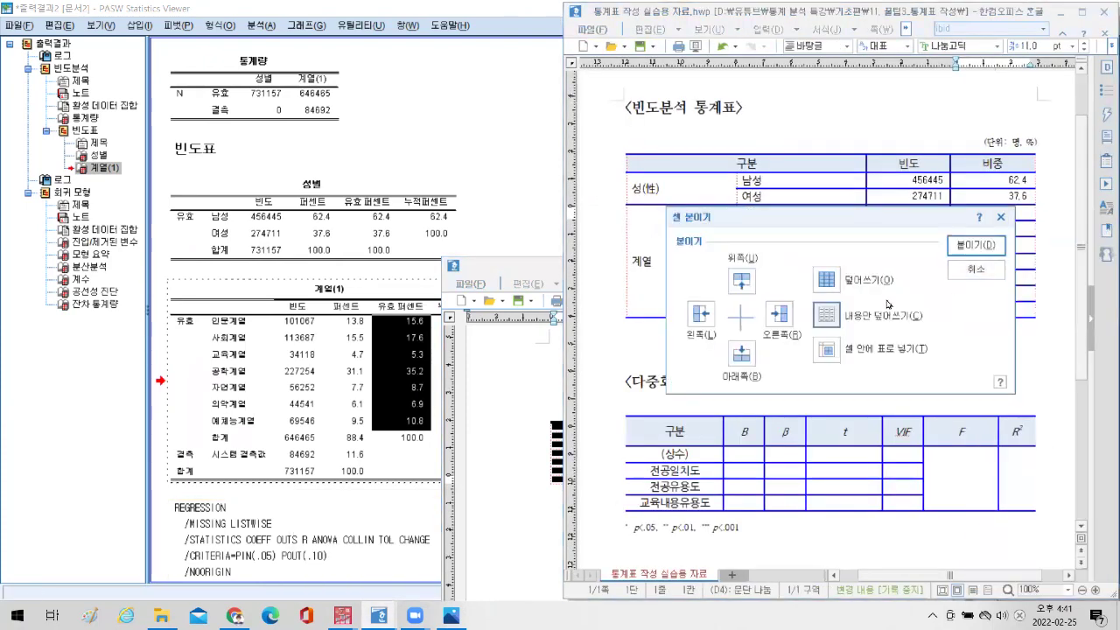
pyautogui.click(974, 246)
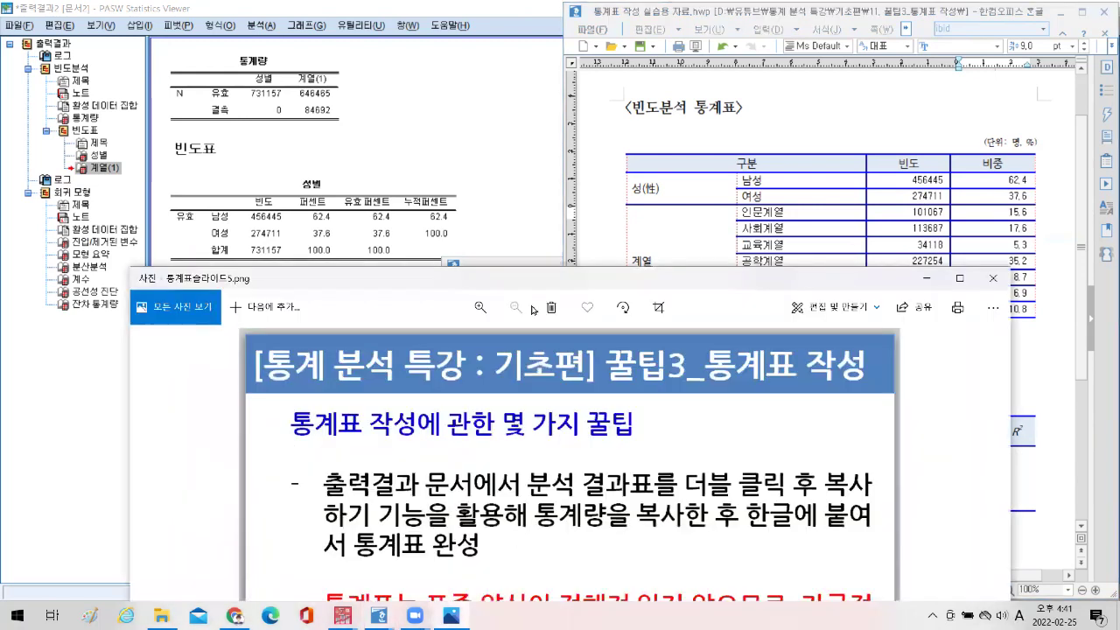
# Review and minimize the tips slide, and add thousands-separator commas to every 빈도 value from 남성 through 예체능계열.
pyautogui.moveTo(533, 287); pyautogui.dragTo(508, 77)
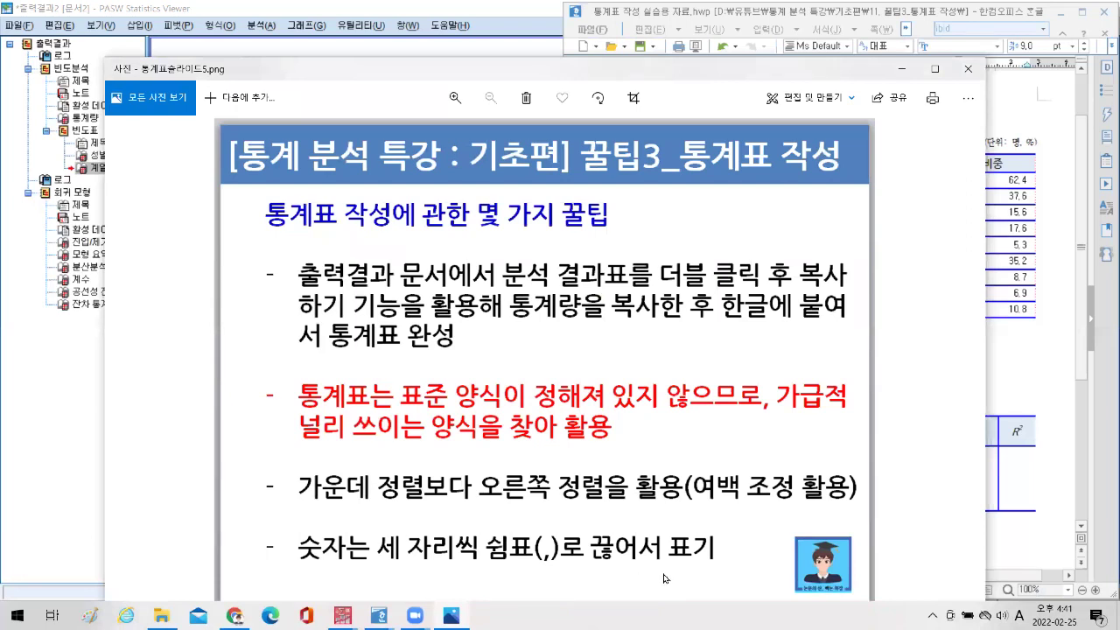
pyautogui.click(900, 69)
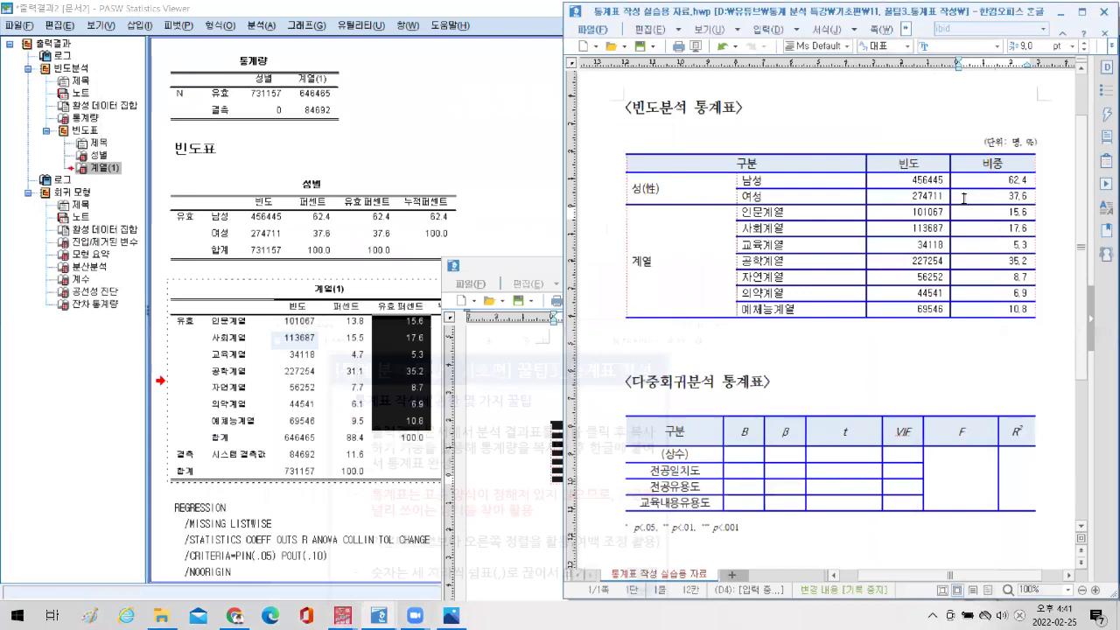
pyautogui.click(928, 179)
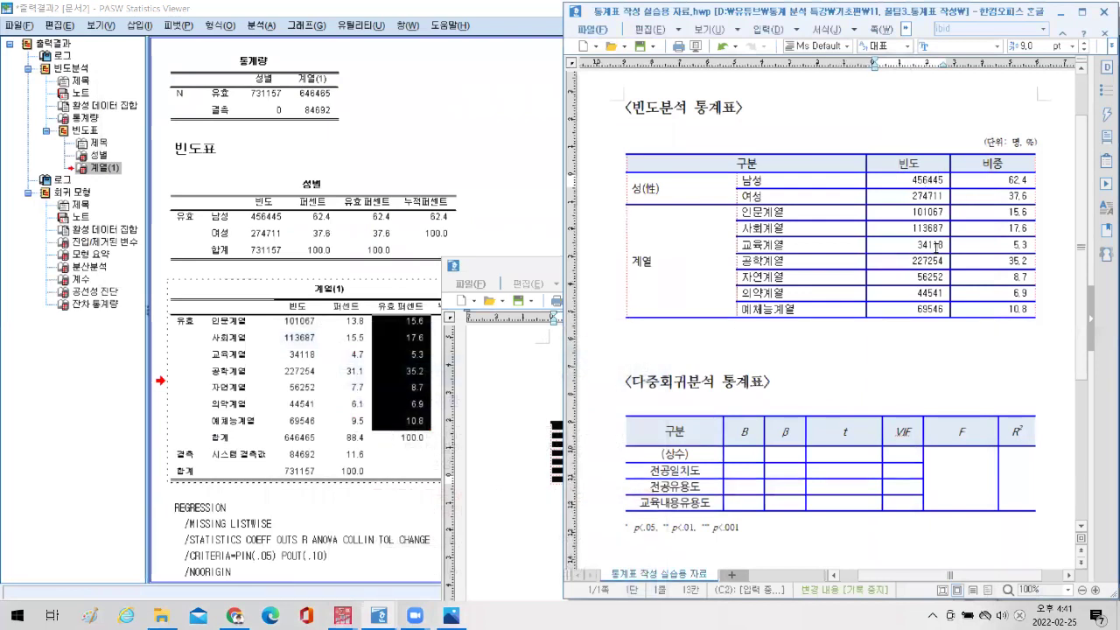
pyautogui.press('ctrl+shift+Insert')
pyautogui.press('Down')
pyautogui.press('ctrl+shift+Insert')
pyautogui.press('Down')
pyautogui.press('ctrl+shift+Insert')
pyautogui.press('Down')
pyautogui.press('ctrl+shift+Insert')
pyautogui.press('Down')
pyautogui.write(',')
pyautogui.press('Down')
pyautogui.press('Down')
pyautogui.write(',')
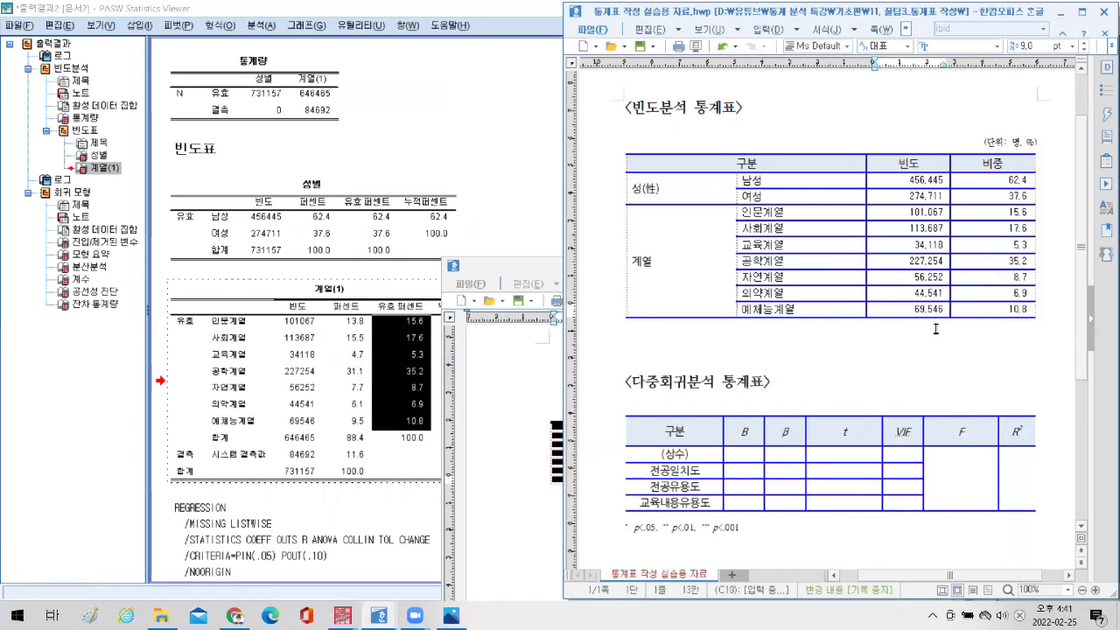
# Set the font size of all 빈도 and 비중 values in the frequency table to 11 pt.
pyautogui.click(787, 183)
pyautogui.moveTo(906, 179); pyautogui.dragTo(974, 310)
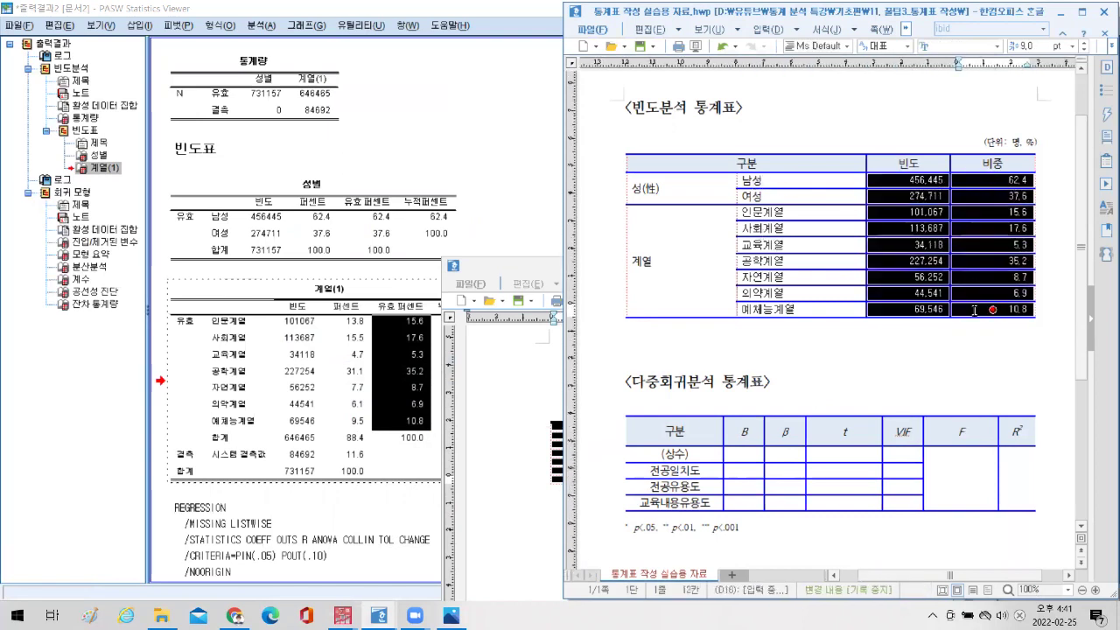
pyautogui.click(1085, 46)
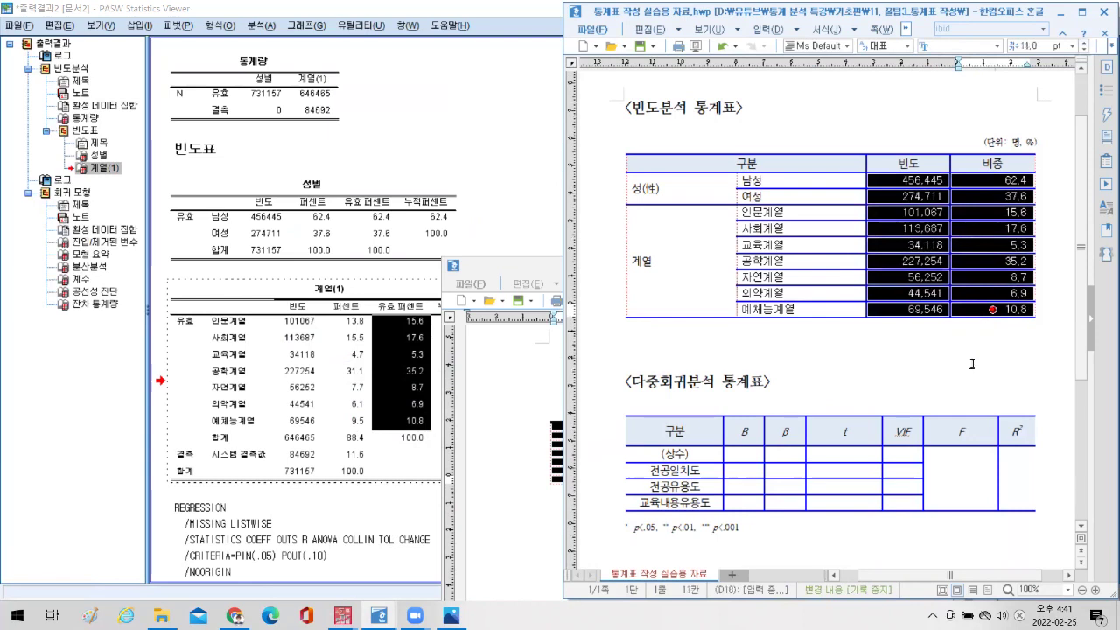
# Centre-align all 빈도 and 비중 values in the frequency table.
pyautogui.click(943, 211)
pyautogui.moveTo(914, 180); pyautogui.dragTo(993, 310)
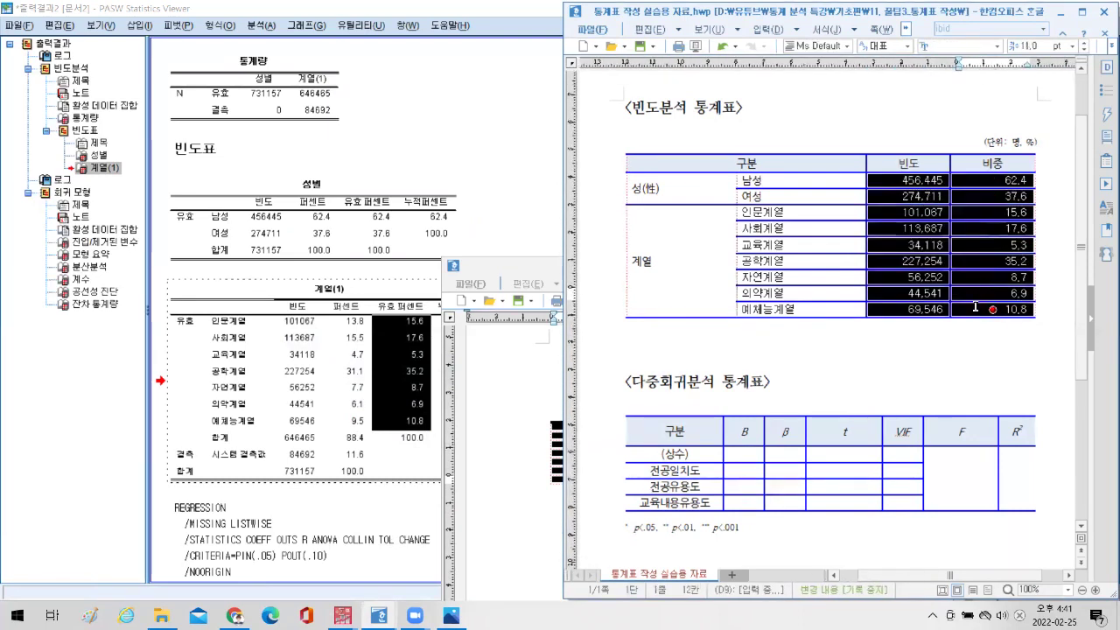
pyautogui.click(1111, 45)
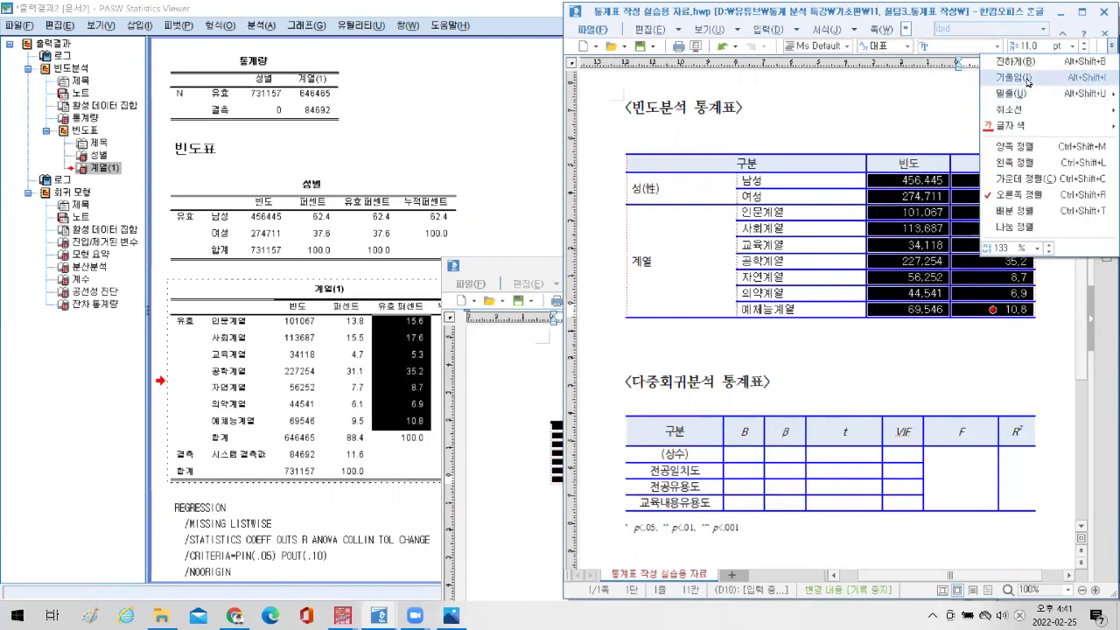
pyautogui.click(1020, 179)
pyautogui.click(945, 379)
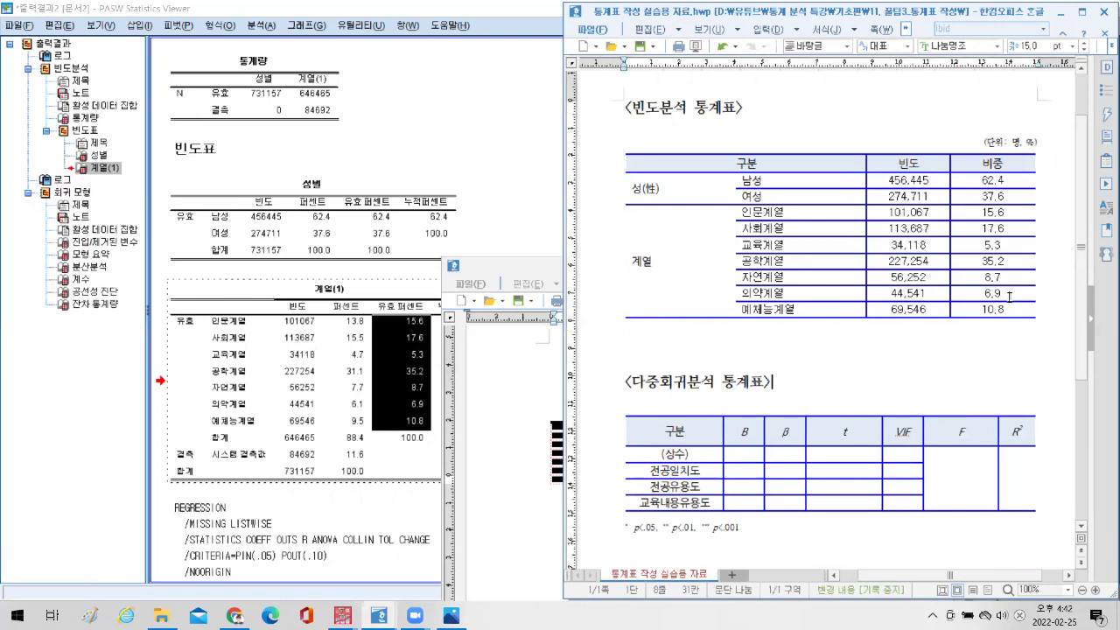
# Copy the whole frequency table and paste a duplicate between it and the 다중회귀분석 통계표 heading.
pyautogui.click(593, 286)
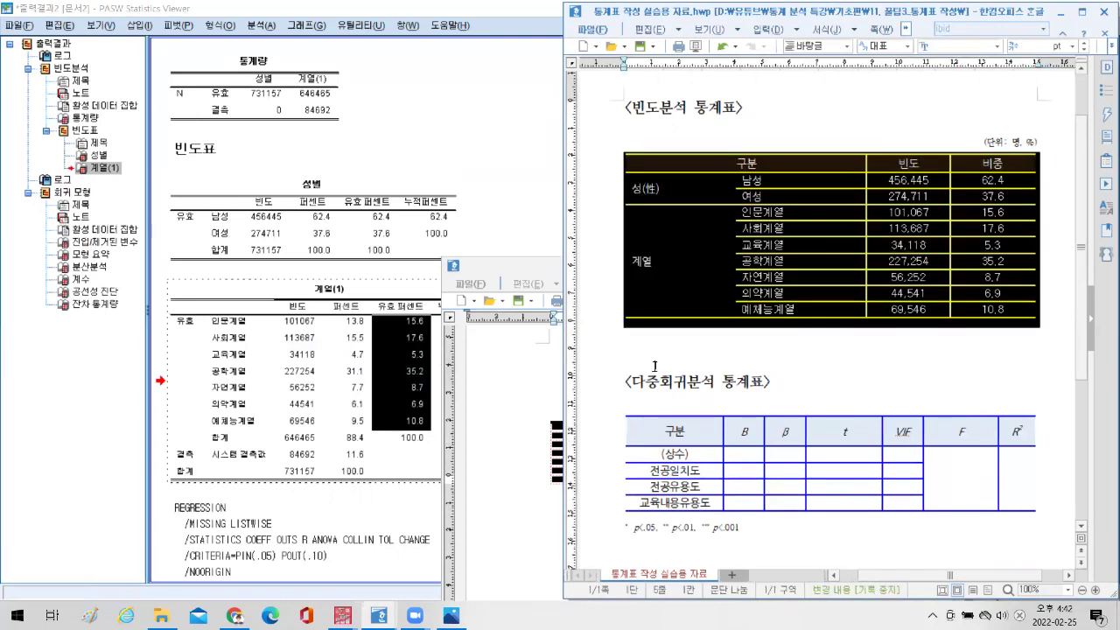
pyautogui.click(654, 366)
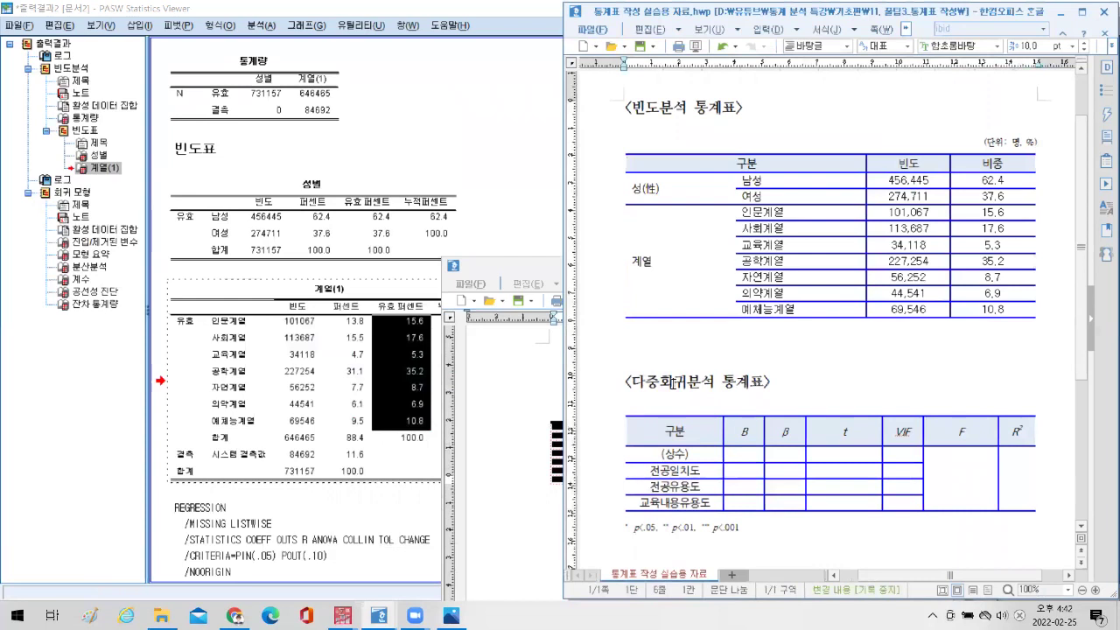
pyautogui.hotkey('ctrl', 'v')
# Right-align all 빈도 and 비중 values in the duplicated frequency table, checking the alignment tip on the slide.
pyautogui.moveTo(929, 373); pyautogui.dragTo(988, 502)
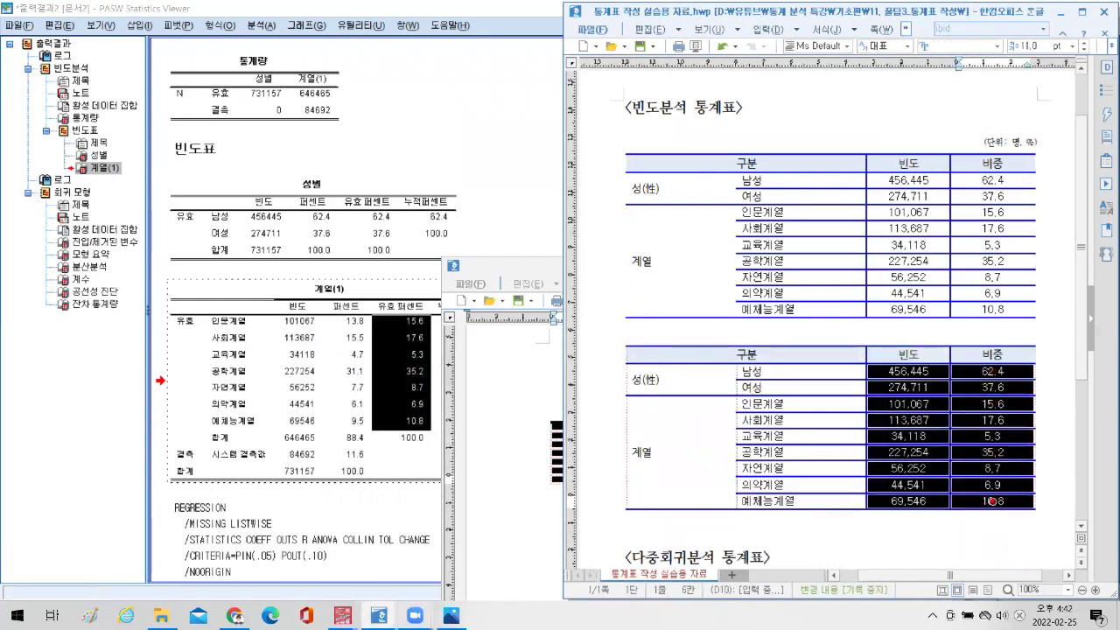
pyautogui.click(450, 616)
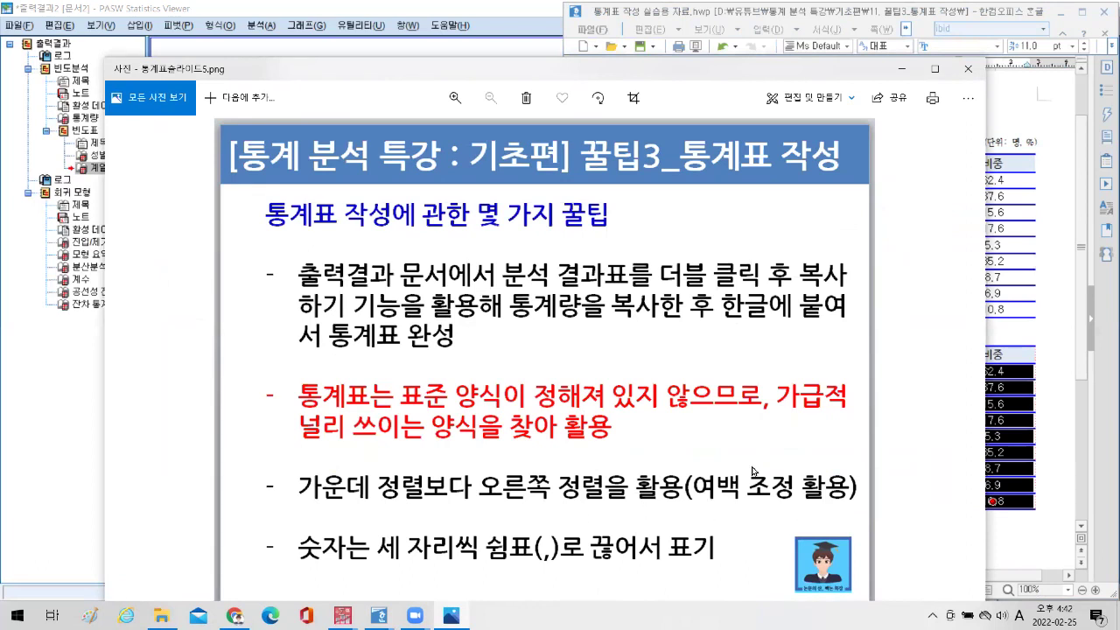
pyautogui.click(903, 73)
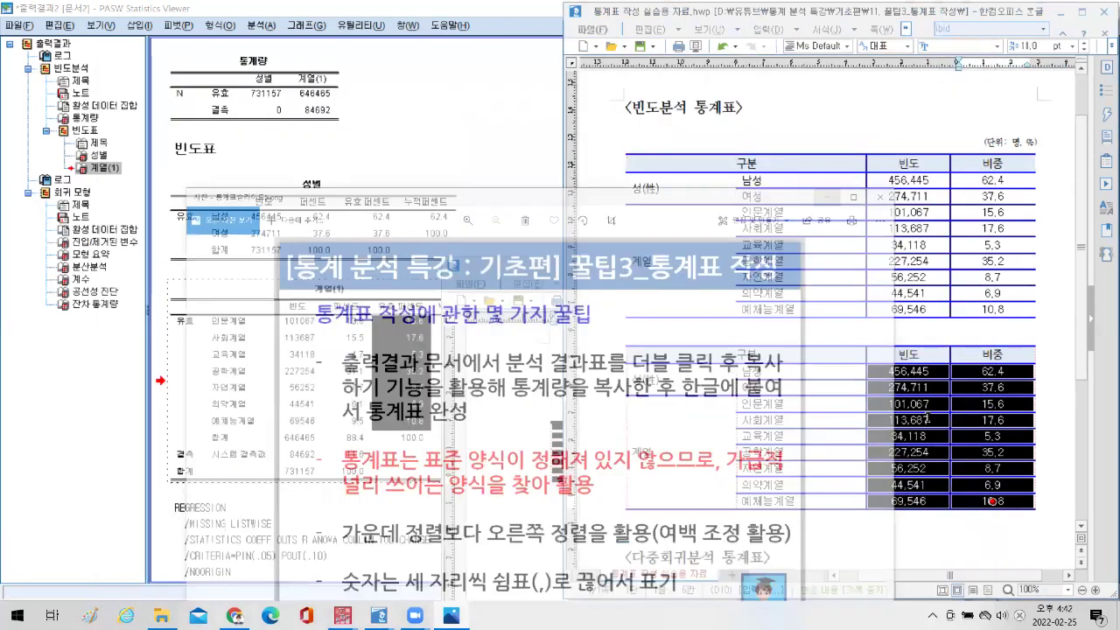
pyautogui.click(1104, 46)
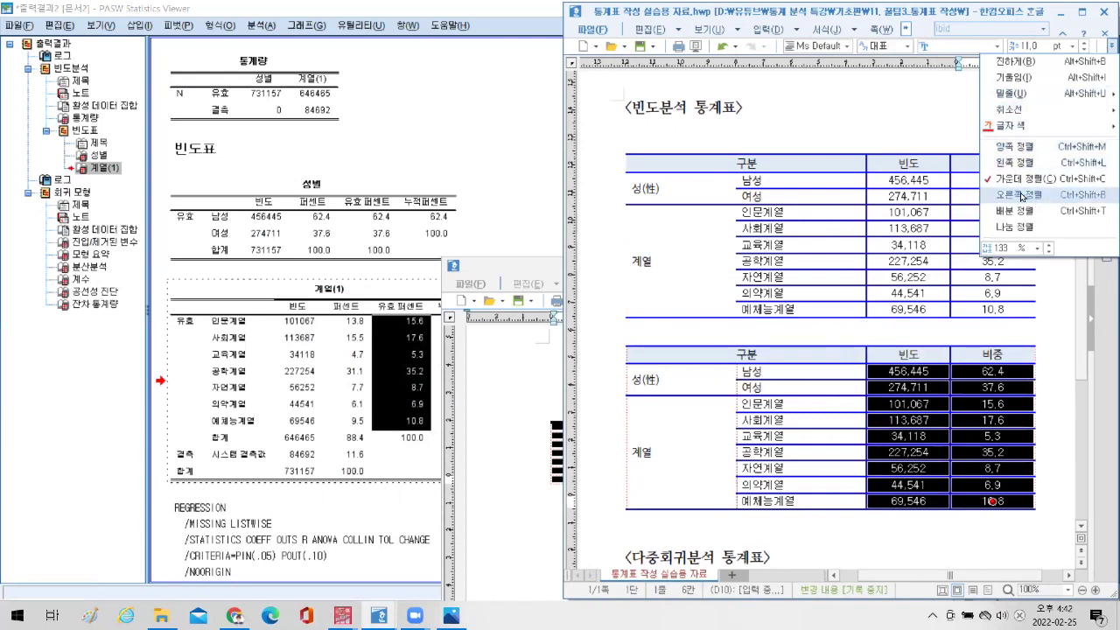
pyautogui.click(1029, 197)
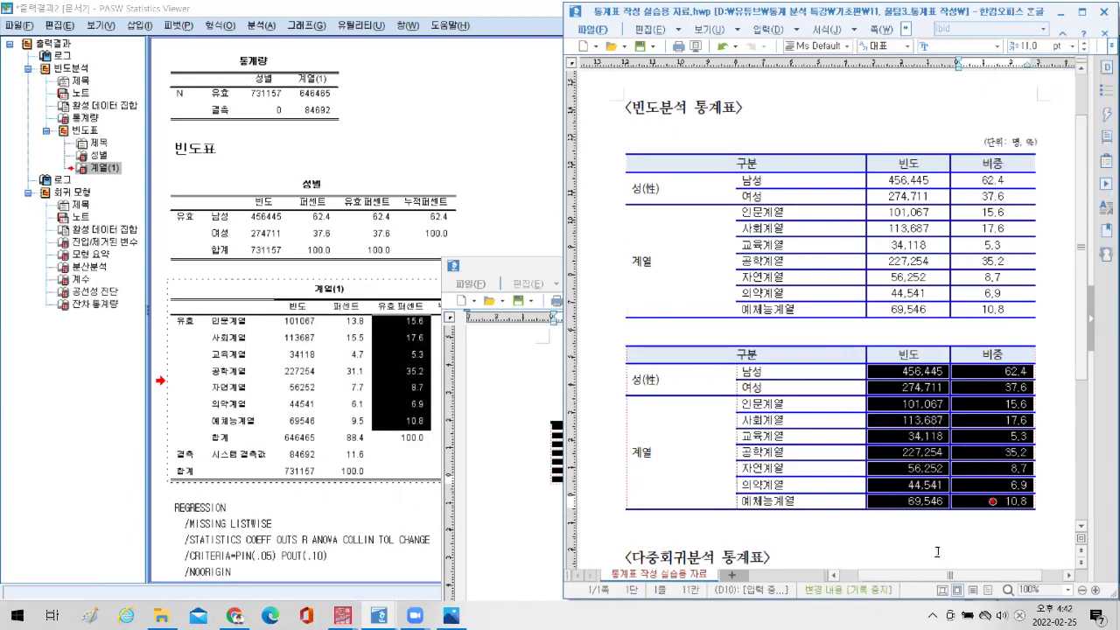
pyautogui.click(941, 553)
# Set the right paragraph margin of the 빈도 values in the duplicated table to 10 pt.
pyautogui.moveTo(918, 347); pyautogui.dragTo(910, 476)
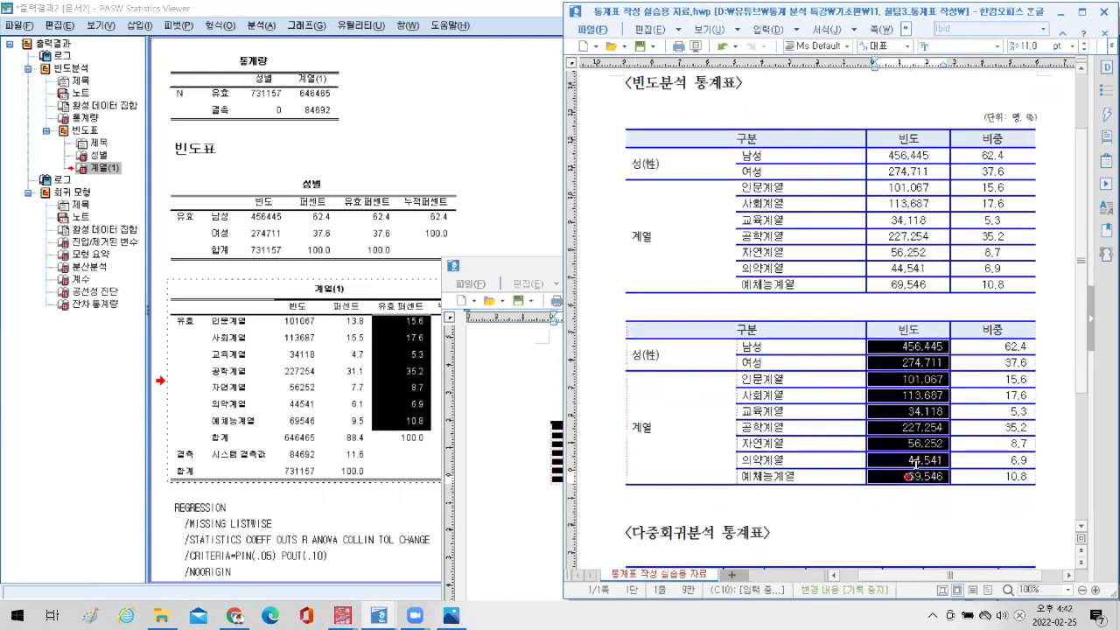
pyautogui.rightClick(923, 347)
pyautogui.click(966, 104)
pyautogui.moveTo(873, 145); pyautogui.dragTo(575, 149)
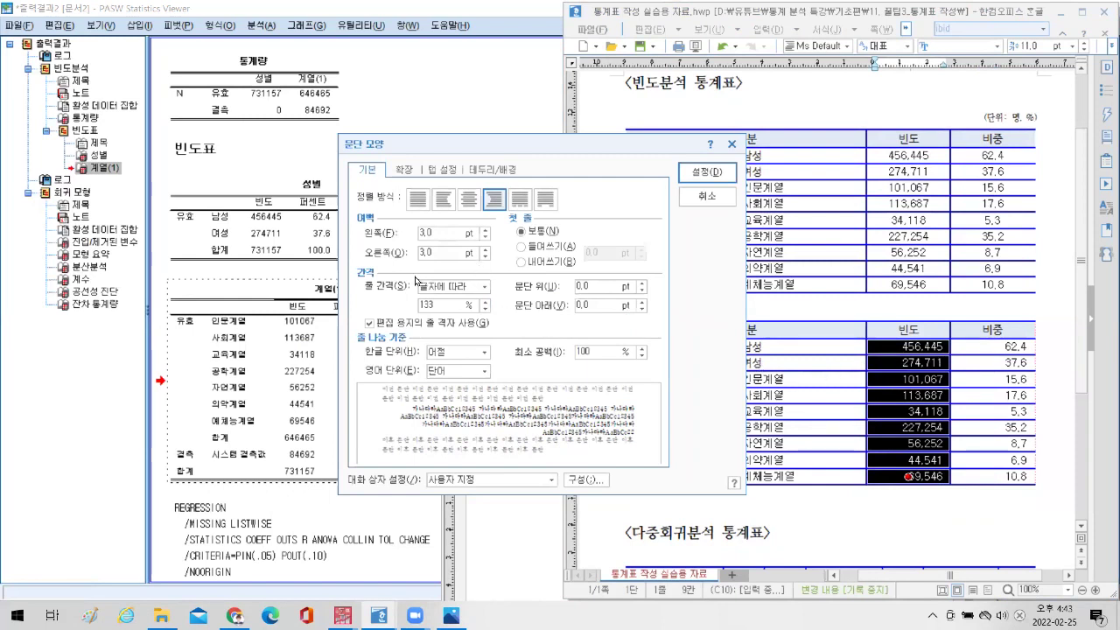
pyautogui.click(485, 248)
pyautogui.click(485, 249)
pyautogui.click(485, 249)
pyautogui.click(485, 248)
pyautogui.click(484, 248)
pyautogui.click(485, 248)
pyautogui.click(485, 248)
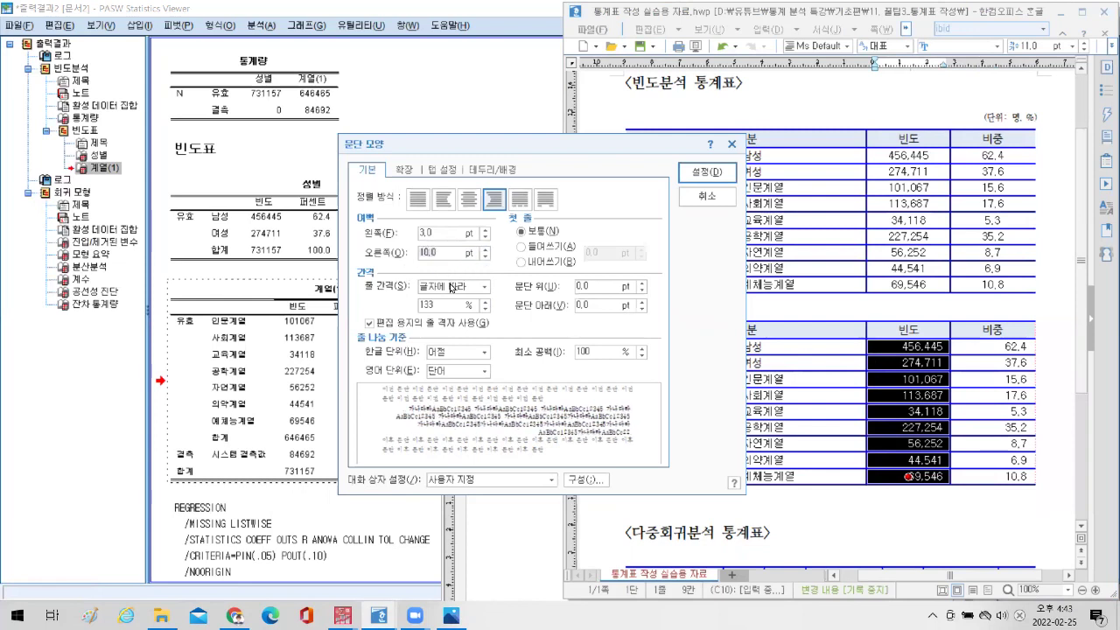
pyautogui.click(705, 173)
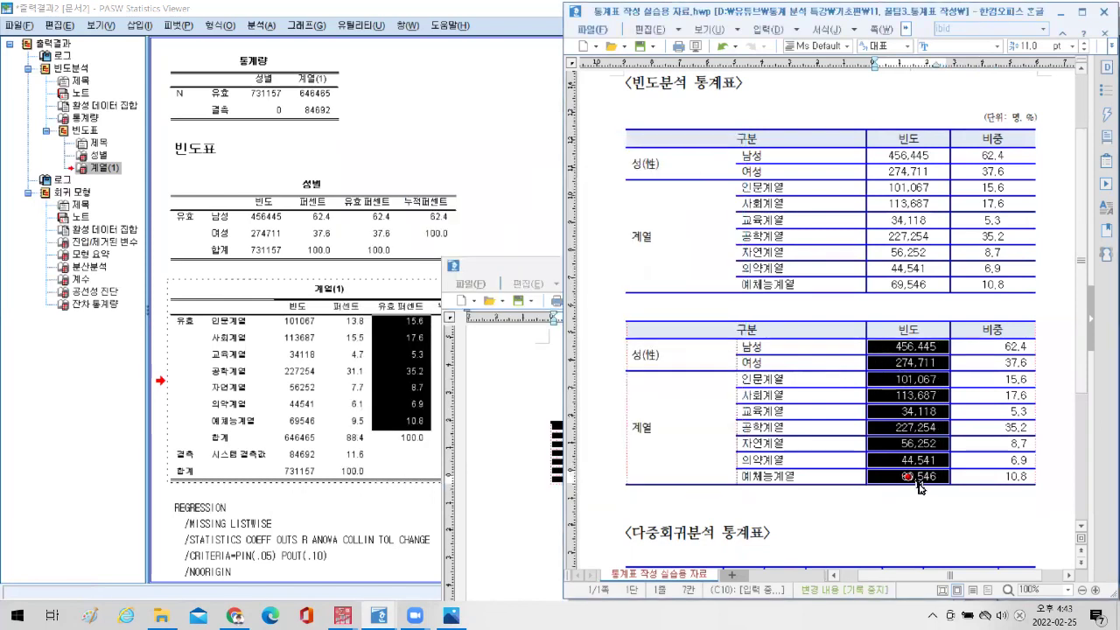
# Set the right paragraph margin of the 빈도 values in the duplicated frequency table to 16 pt.
pyautogui.rightClick(898, 347)
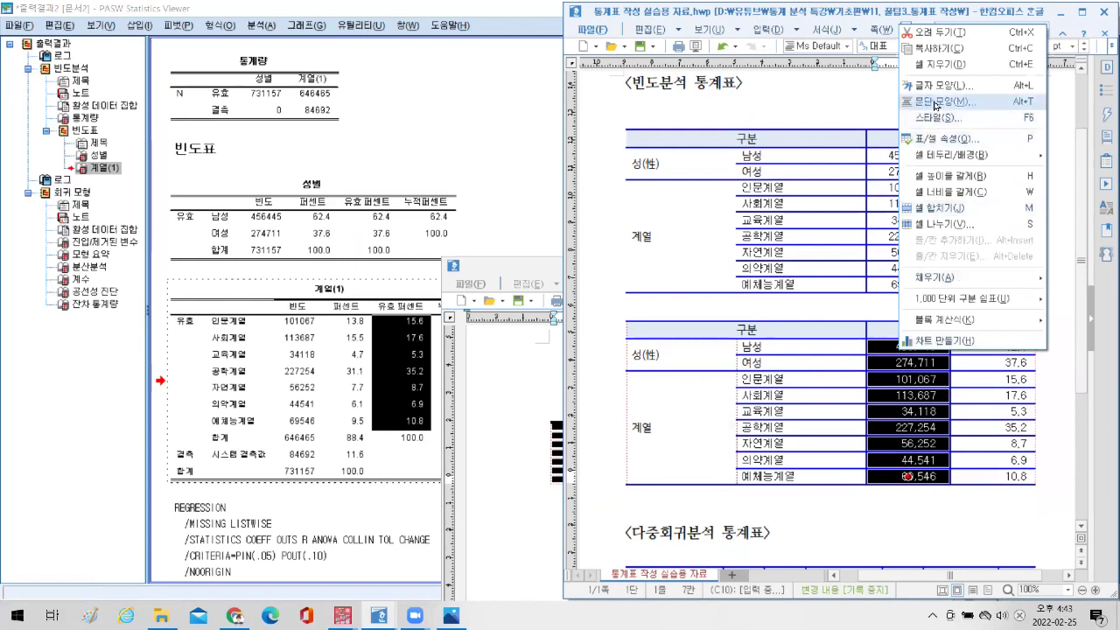
pyautogui.click(930, 110)
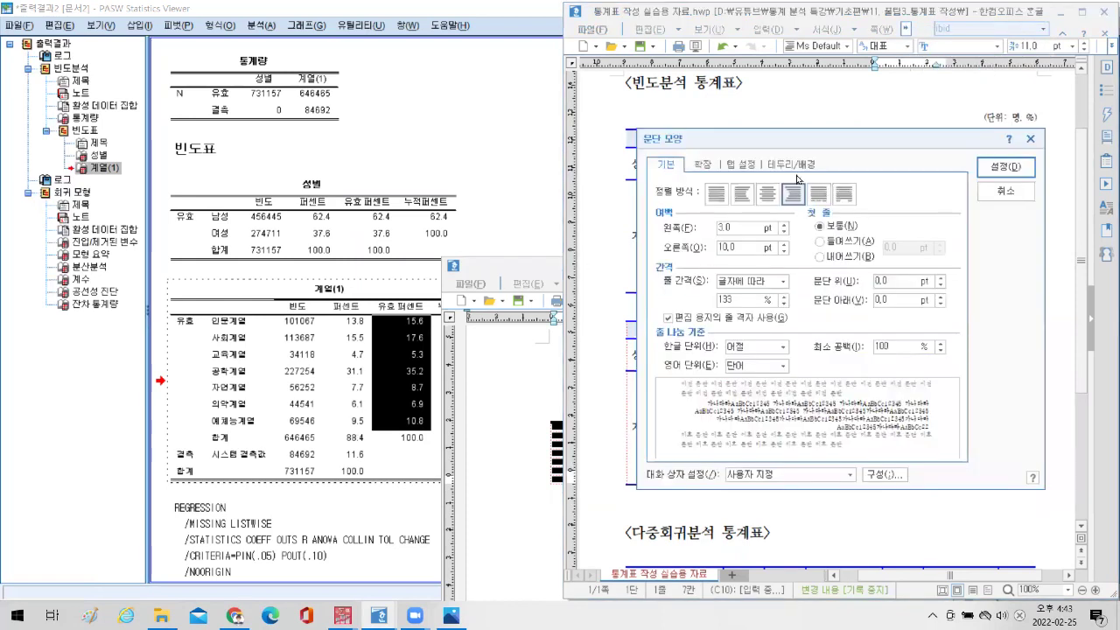
pyautogui.moveTo(798, 141); pyautogui.dragTo(545, 155)
pyautogui.click(529, 257)
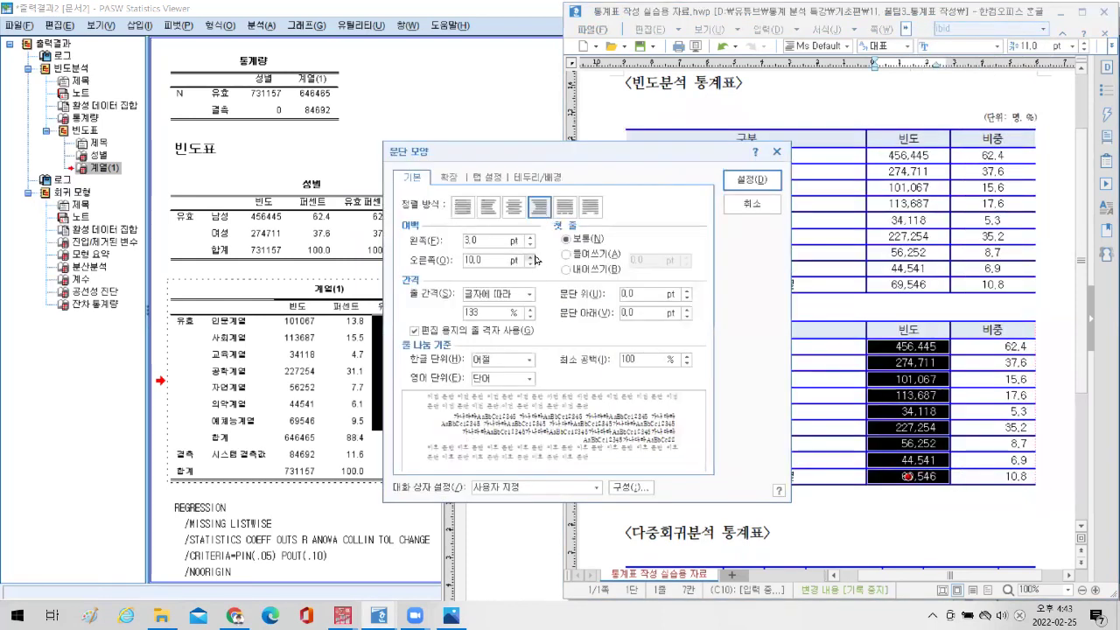
pyautogui.click(529, 256)
pyautogui.click(530, 256)
pyautogui.click(529, 256)
pyautogui.click(529, 256)
pyautogui.click(530, 256)
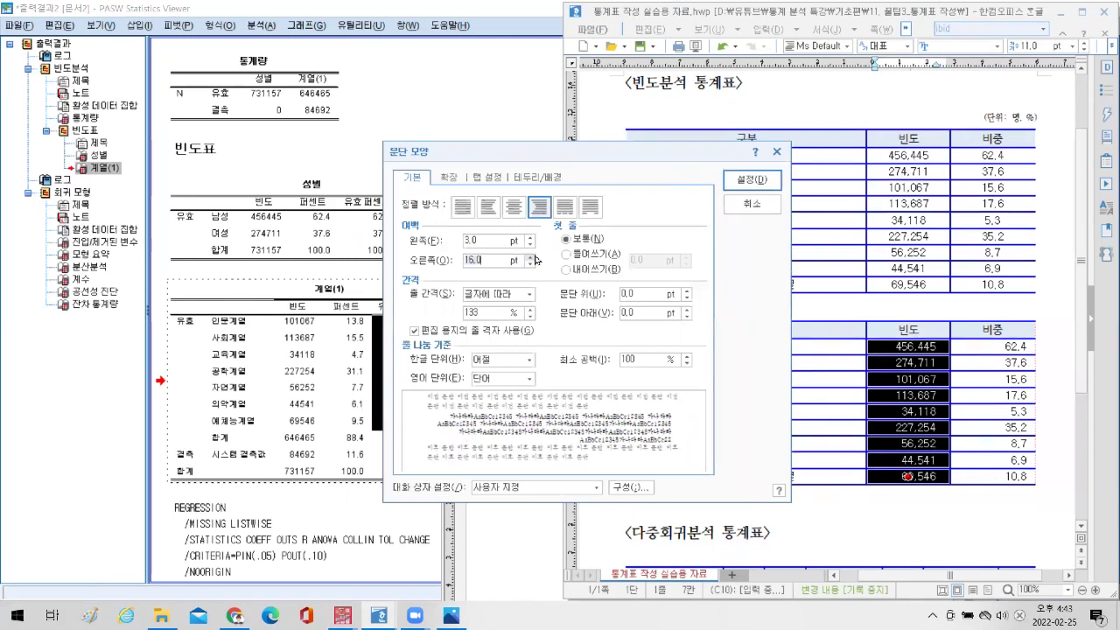
pyautogui.click(757, 181)
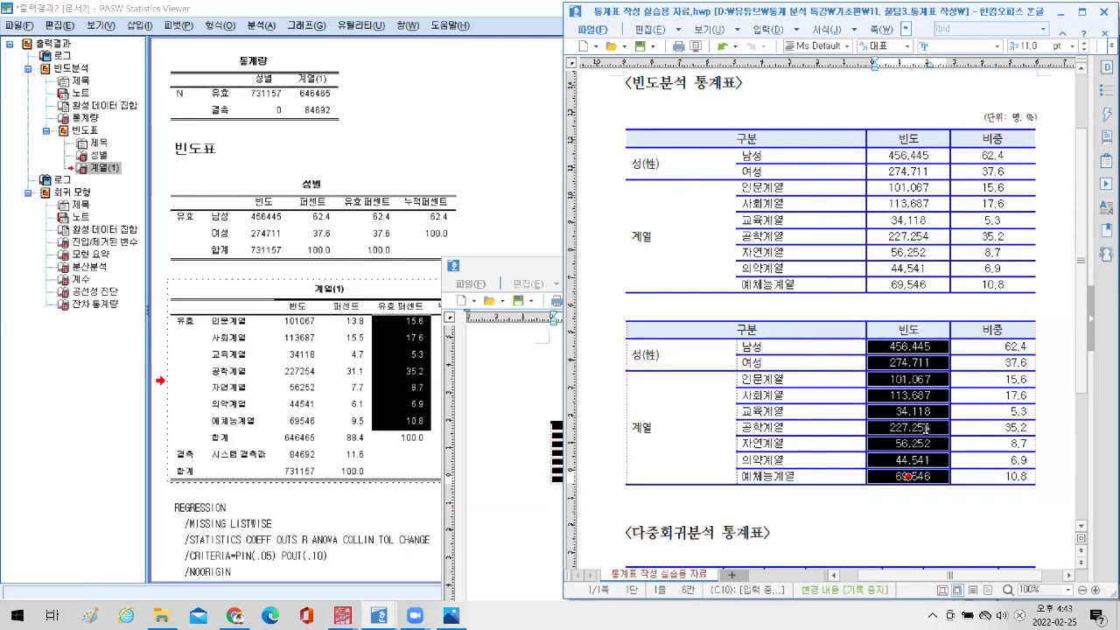
pyautogui.click(898, 524)
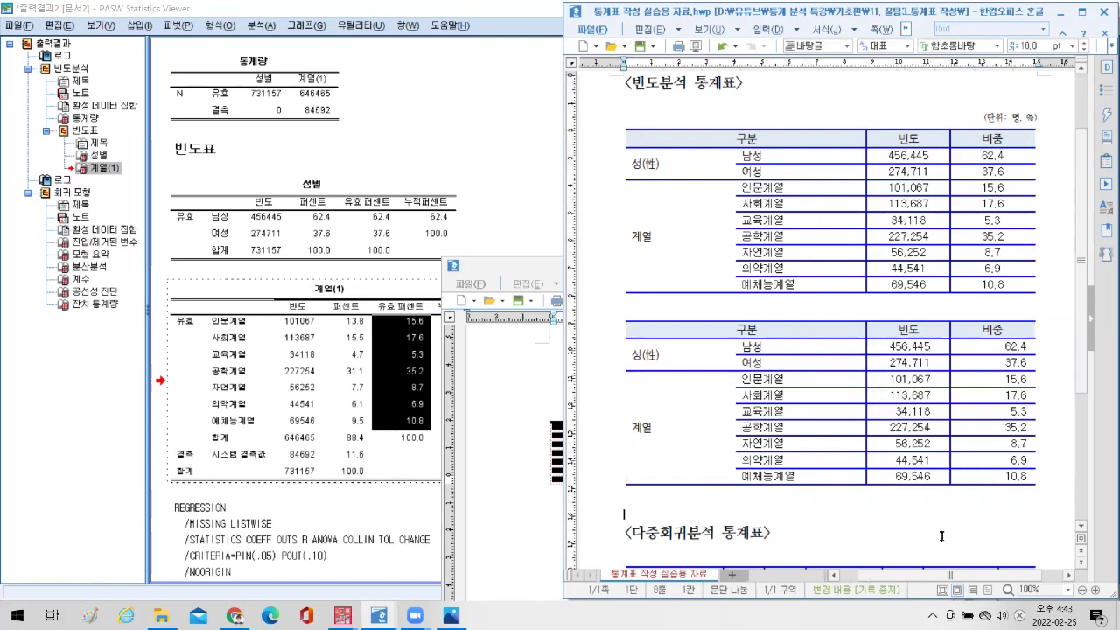
# Set the right paragraph margin of the 비중 values in the duplicated frequency table to 27 pt and recheck the setting.
pyautogui.scroll(-1, 944, 532)
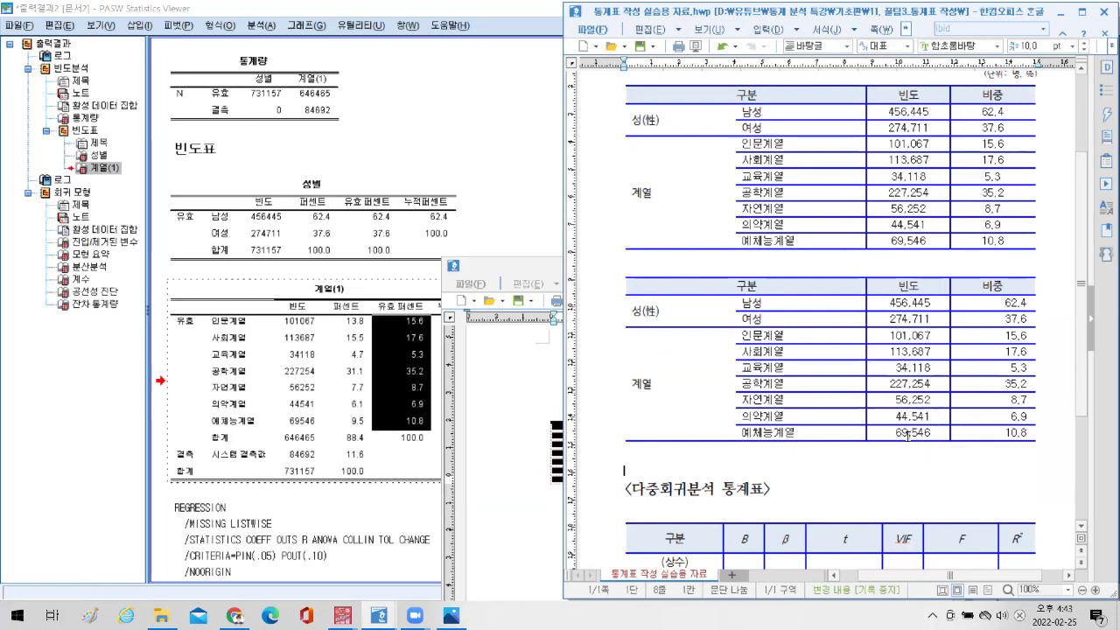
pyautogui.moveTo(984, 300); pyautogui.dragTo(989, 432)
pyautogui.rightClick(989, 433)
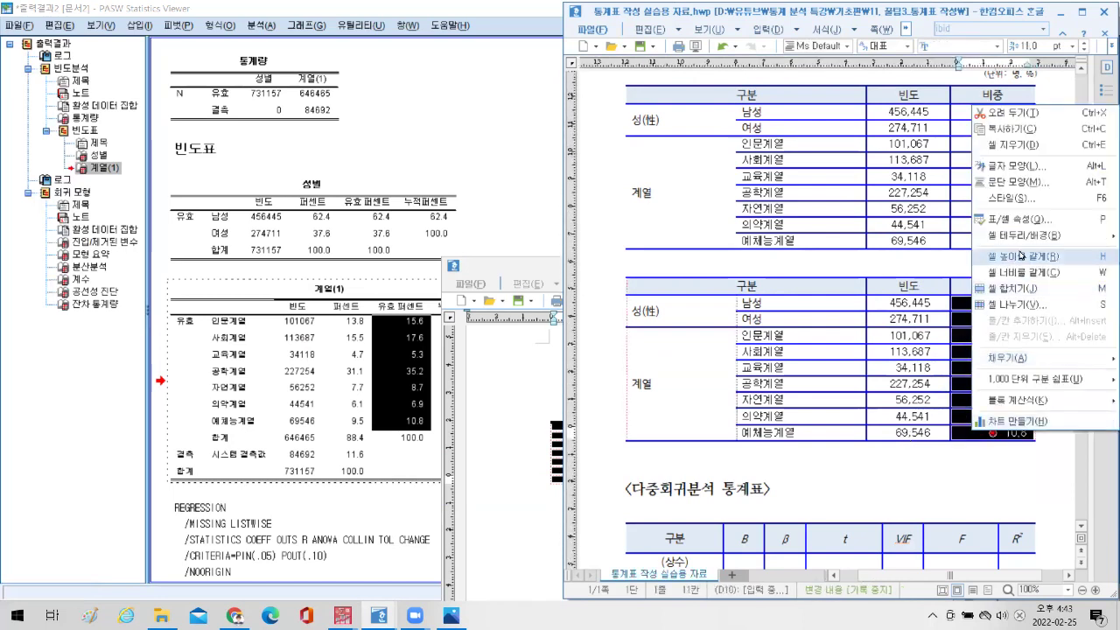
pyautogui.click(1015, 182)
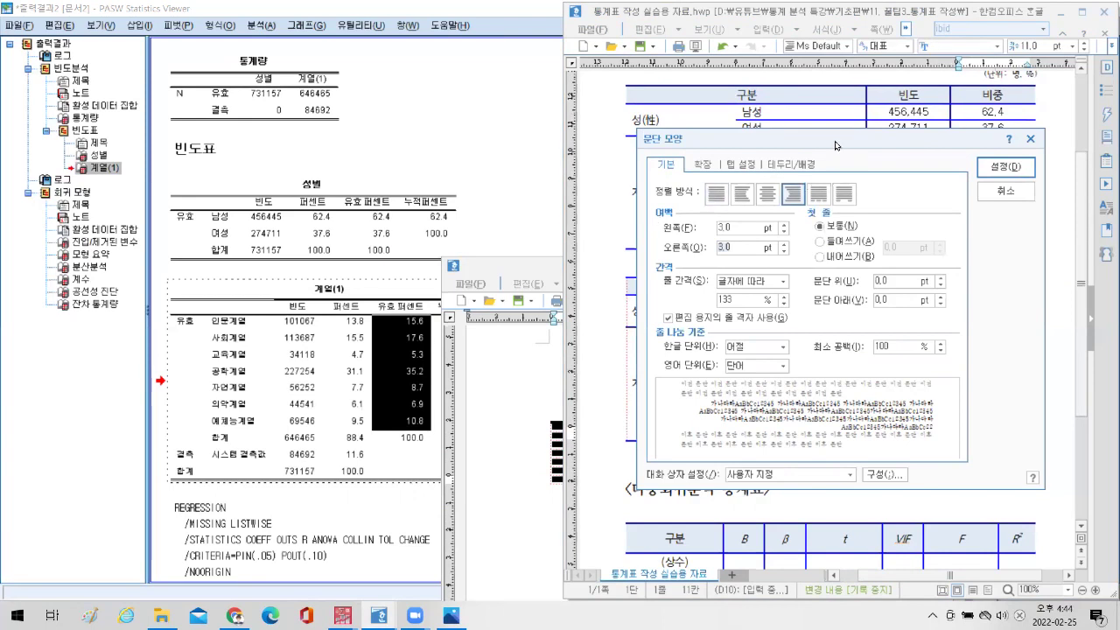
pyautogui.moveTo(836, 145); pyautogui.dragTo(566, 166)
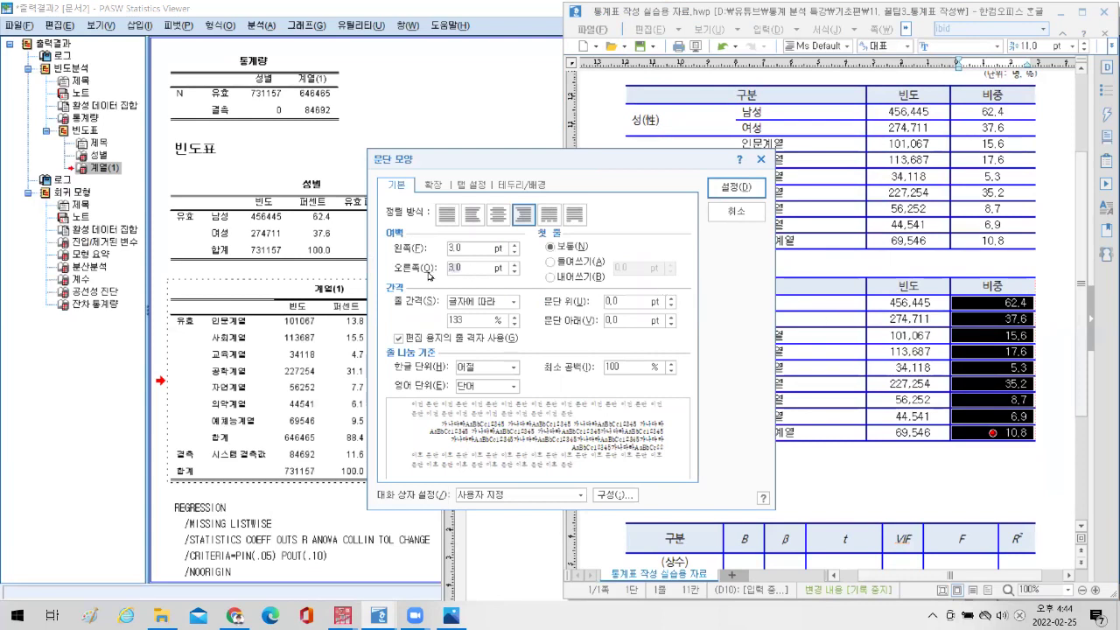
pyautogui.write('25')
pyautogui.press('Return')
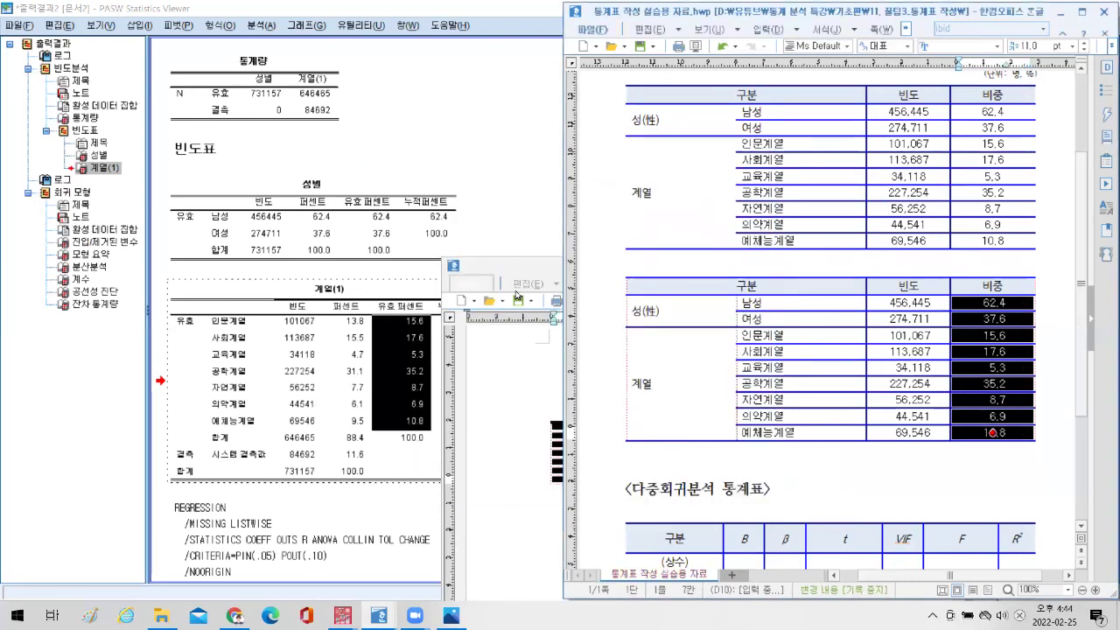
pyautogui.rightClick(975, 303)
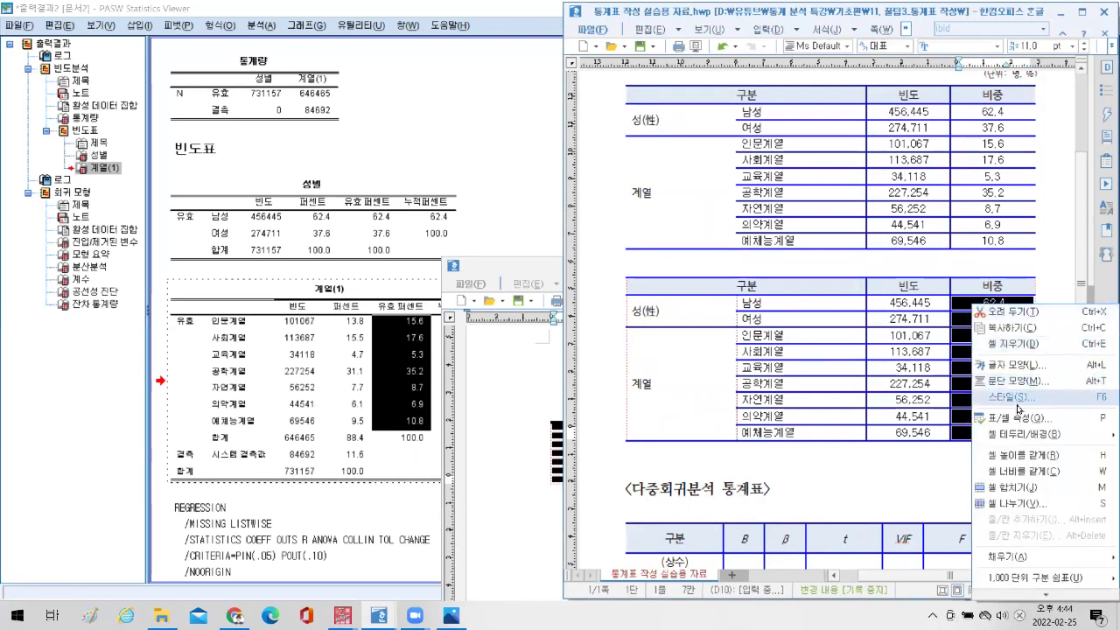
pyautogui.click(1015, 381)
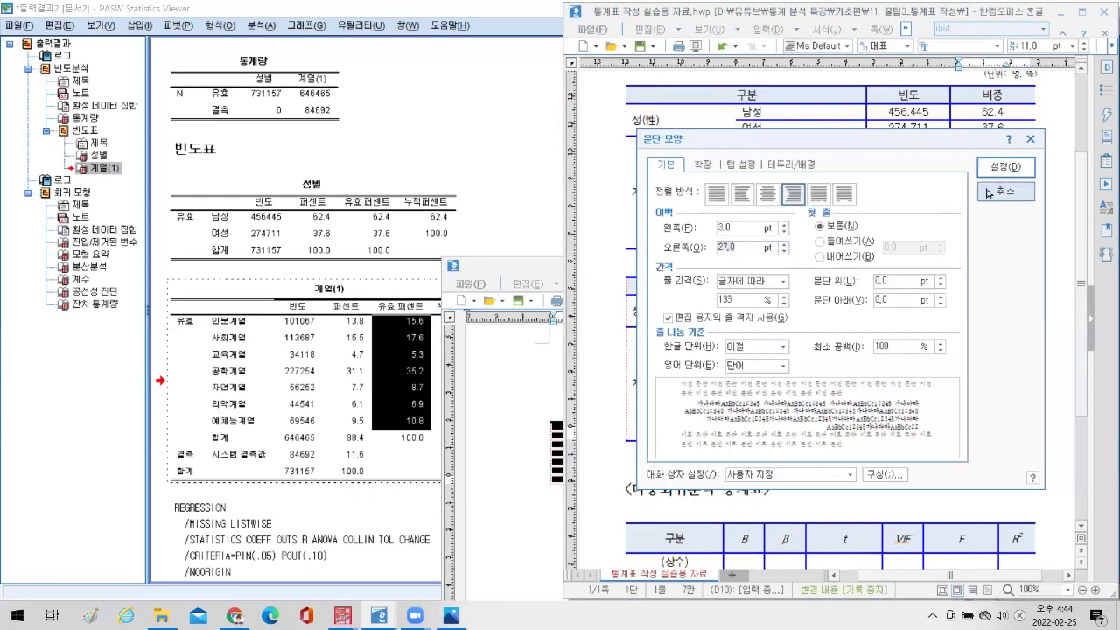
pyautogui.click(1005, 167)
pyautogui.click(1011, 478)
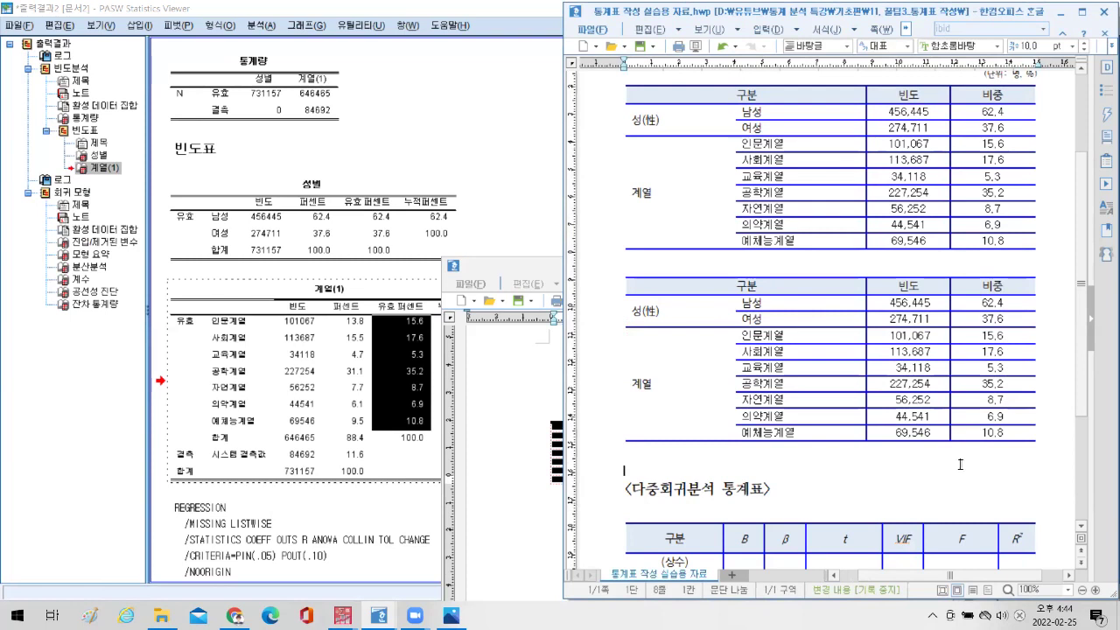
# Look over the empty 다중회귀분석 통계표, switch to PASW Statistics Viewer and review the regression output.
pyautogui.scroll(1, 958, 465)
pyautogui.scroll(-1, 959, 465)
pyautogui.scroll(-3, 955, 458)
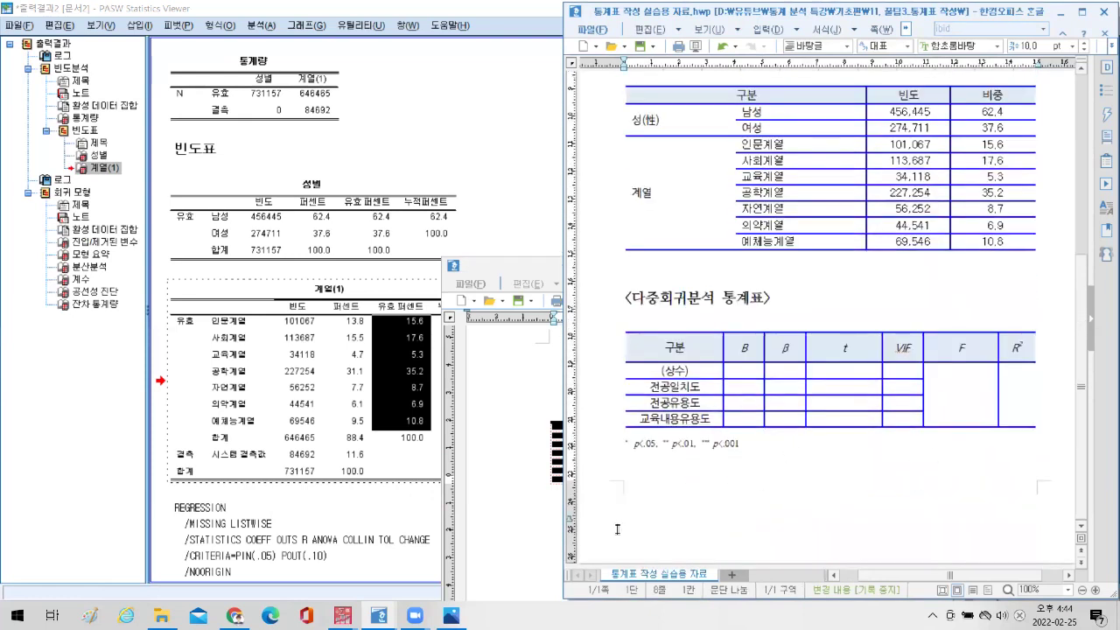
pyautogui.click(480, 178)
pyautogui.scroll(-3, 590, 371)
pyautogui.scroll(-8, 590, 371)
pyautogui.scroll(1, 589, 371)
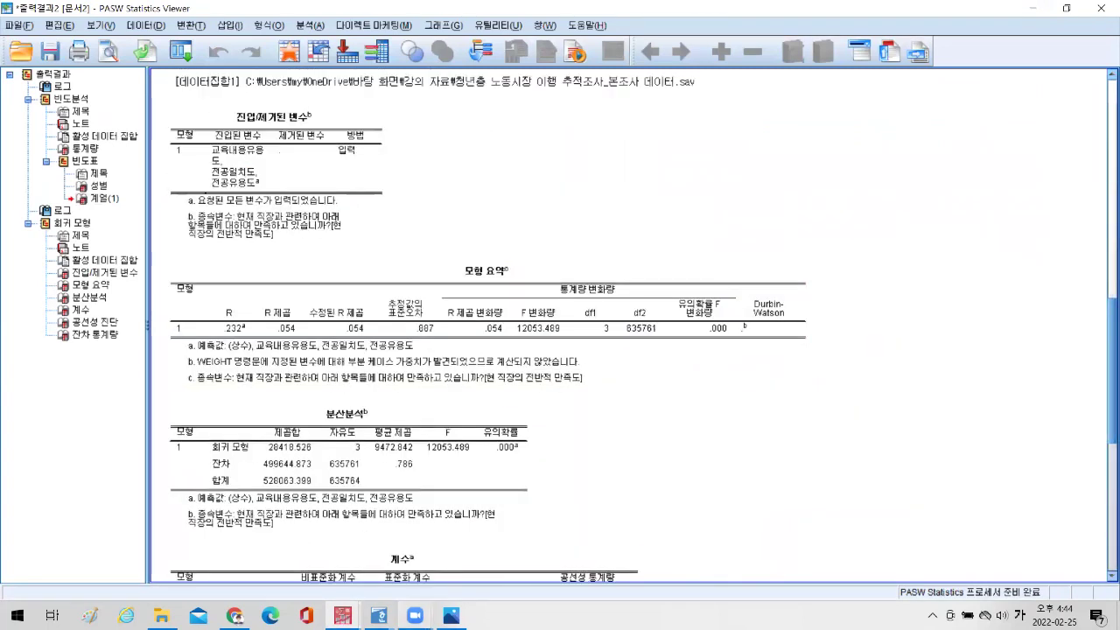
# Compare the 계수 output table with the rows and columns of the empty 다중회귀분석 통계표 in the Hangul document.
pyautogui.moveTo(378, 615)
pyautogui.click(350, 547)
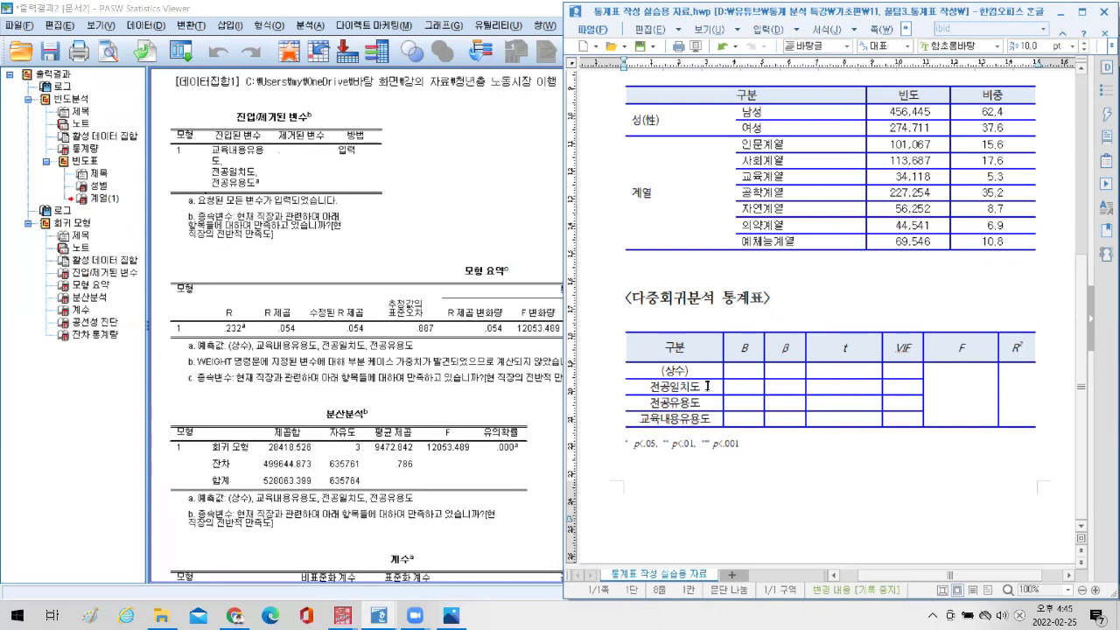
pyautogui.click(404, 476)
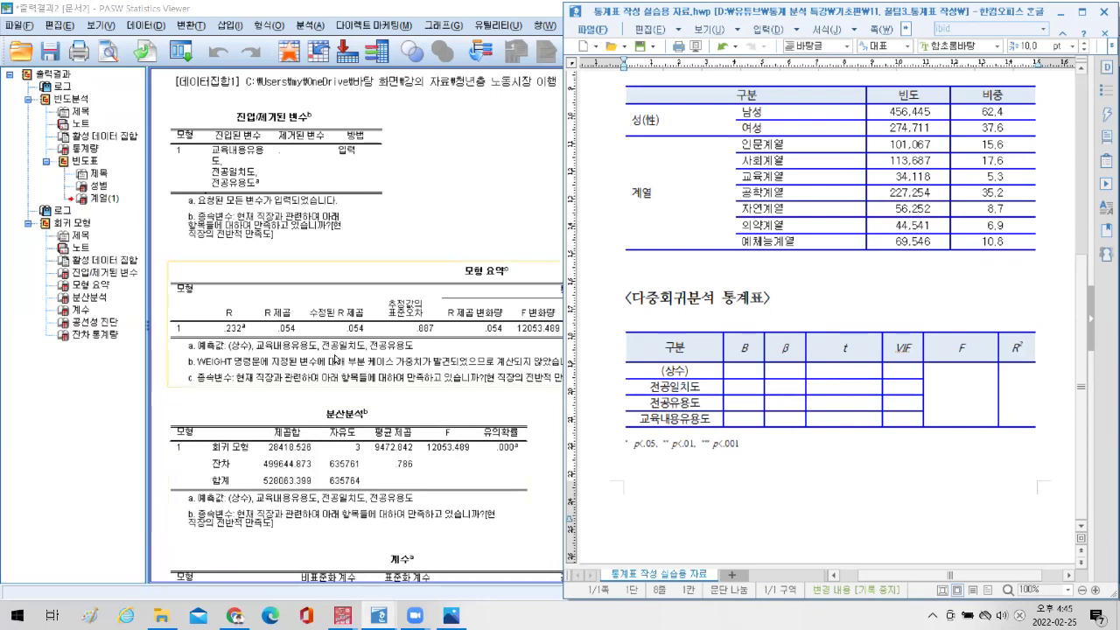
pyautogui.scroll(-2, 359, 355)
pyautogui.scroll(-4, 361, 359)
pyautogui.click(361, 359)
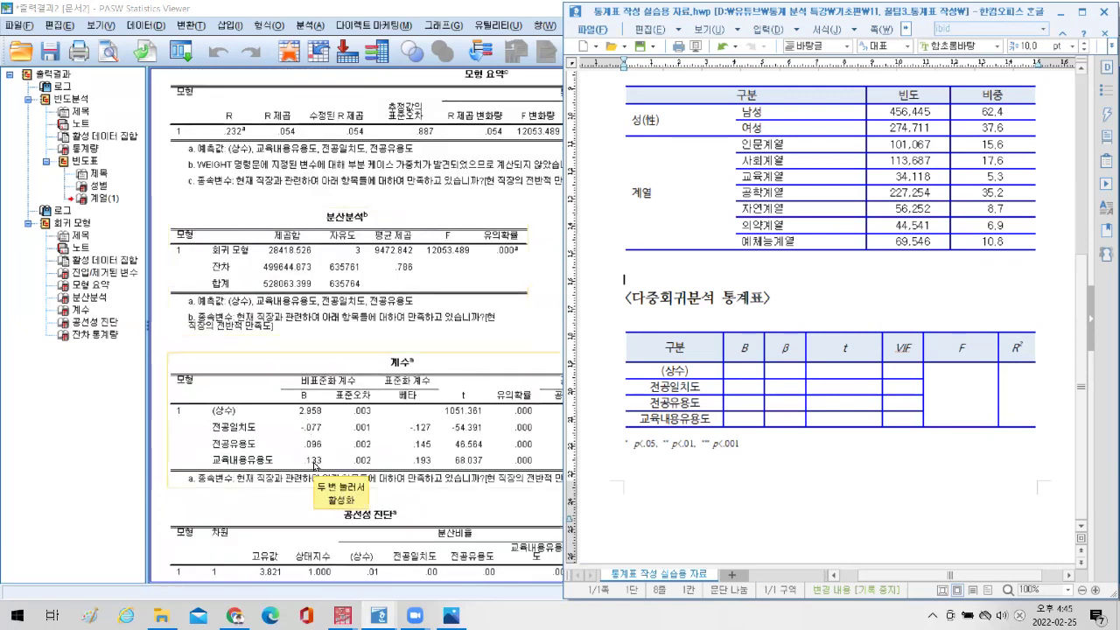
pyautogui.click(764, 400)
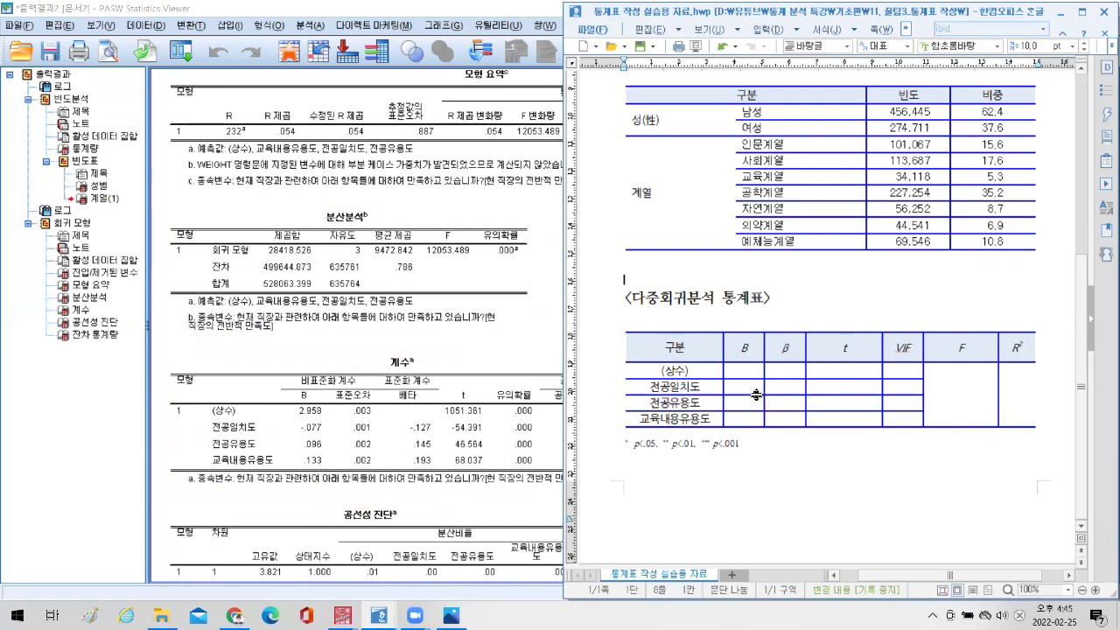
# Open the 계수 table in PASW Statistics Viewer for editing and copy its four B values, from (상수) to 교육내용유용도.
pyautogui.click(367, 460)
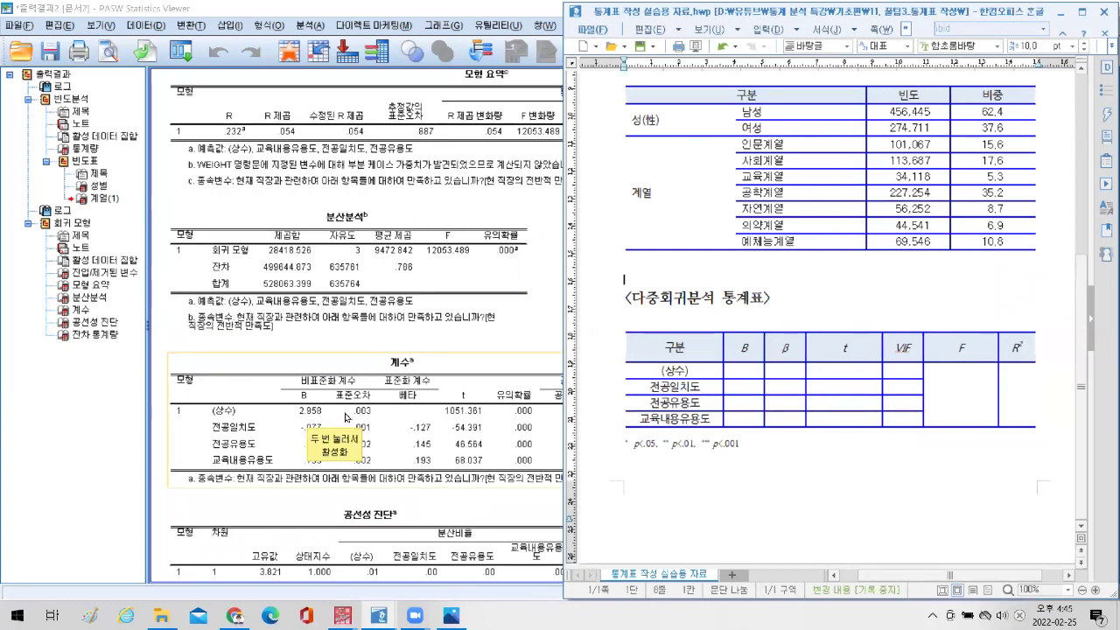
pyautogui.click(346, 418)
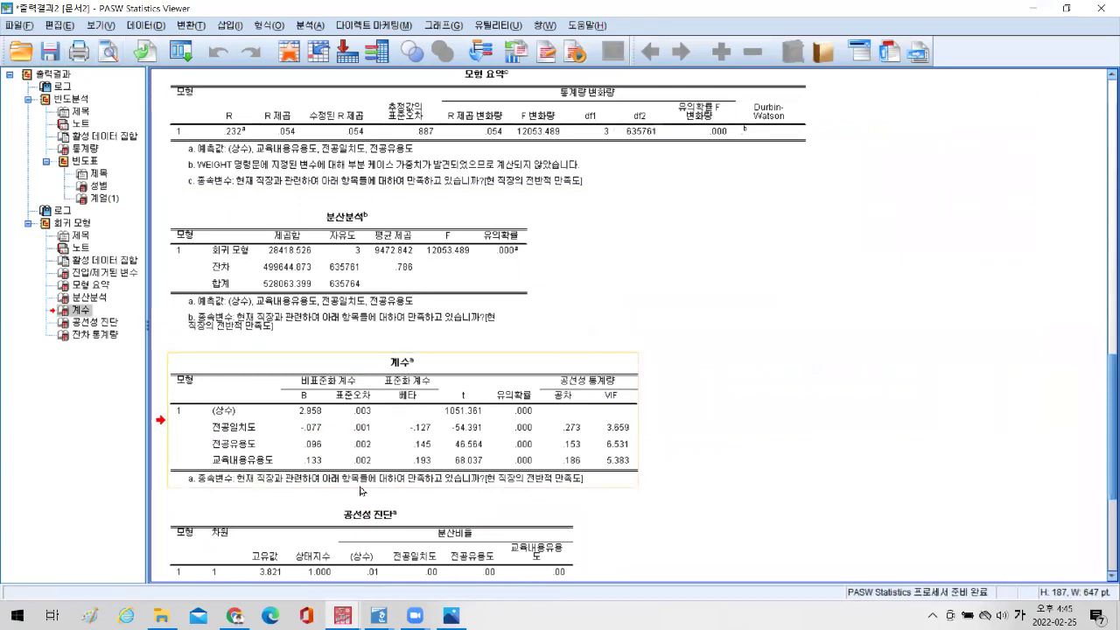
pyautogui.doubleClick(378, 438)
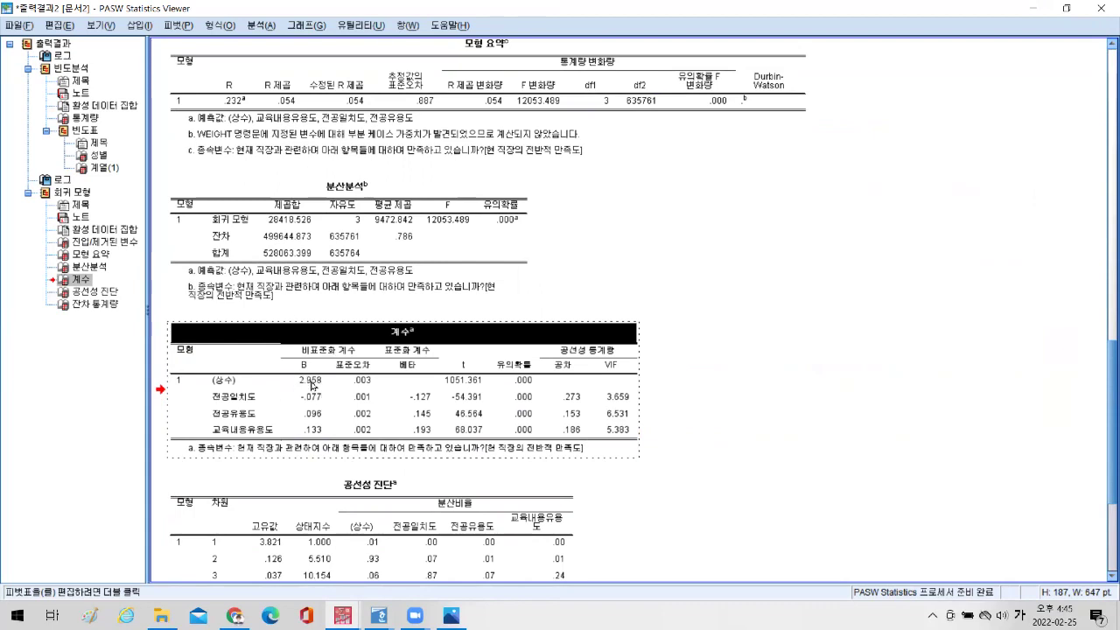
pyautogui.moveTo(313, 384); pyautogui.dragTo(312, 430)
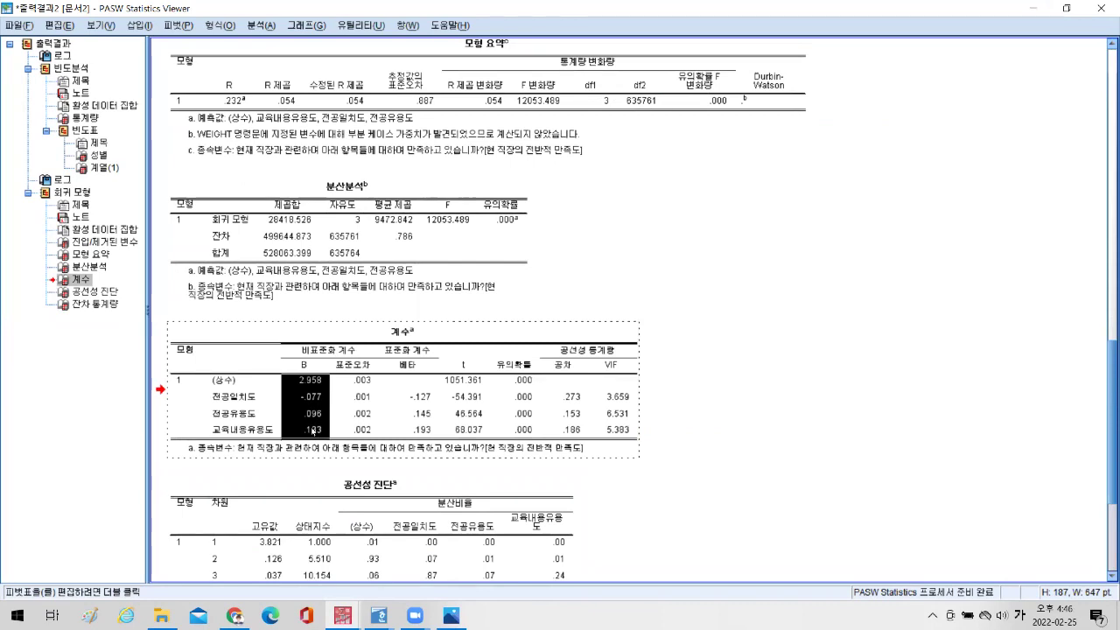
pyautogui.rightClick(313, 429)
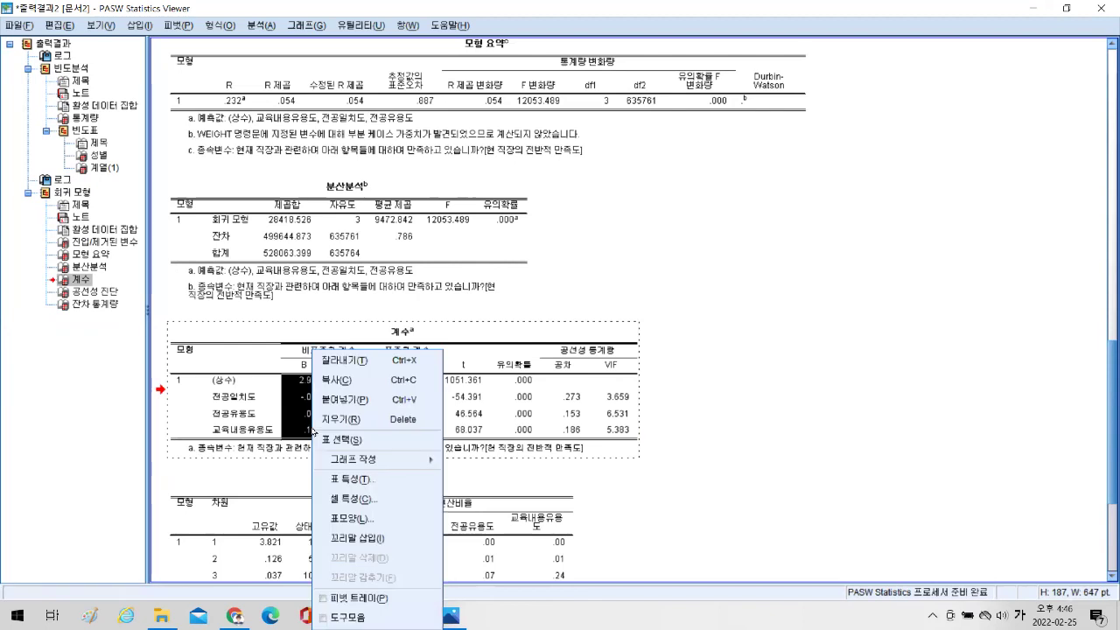
pyautogui.click(361, 384)
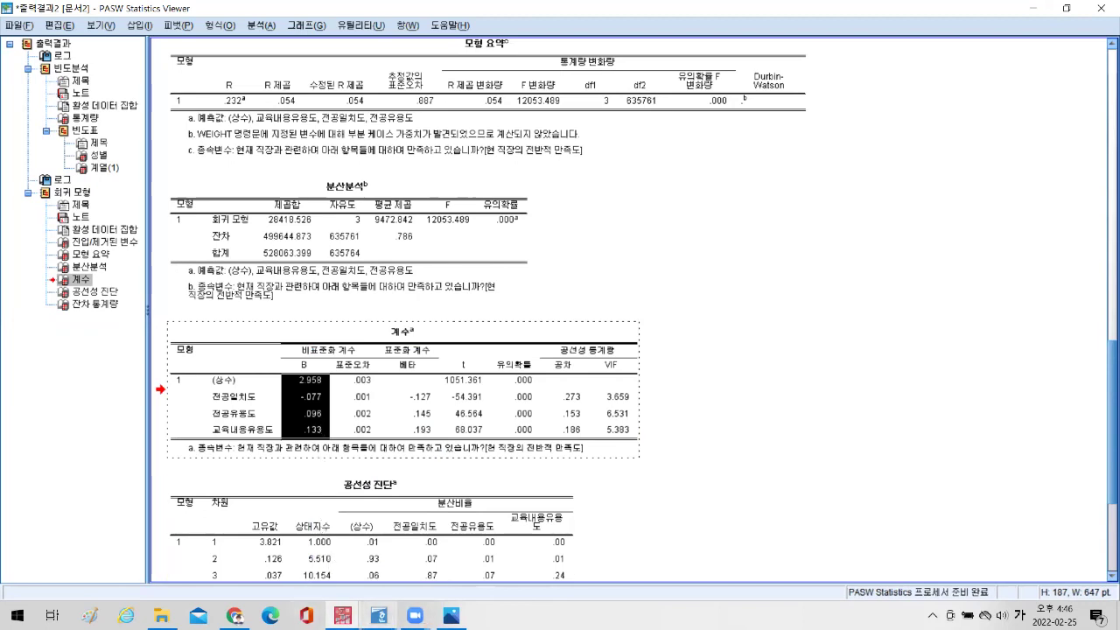
# Switch to the blank Hangul document, delete the old percentage table and paste the copied B values.
pyautogui.moveTo(379, 615)
pyautogui.click(425, 566)
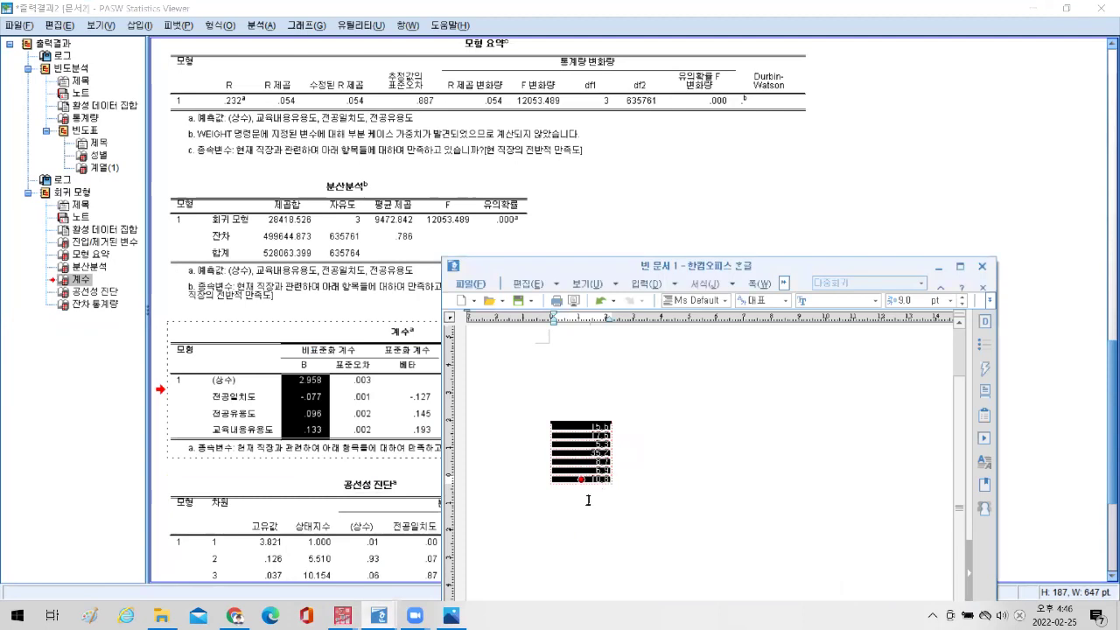
pyautogui.click(590, 476)
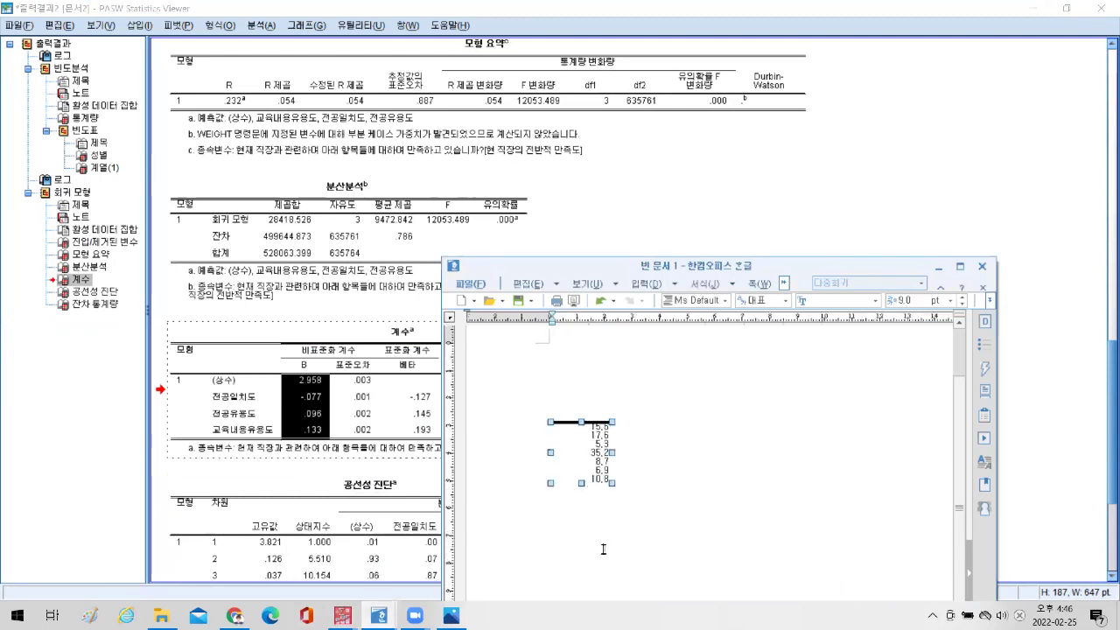
pyautogui.press('Delete')
pyautogui.rightClick(577, 447)
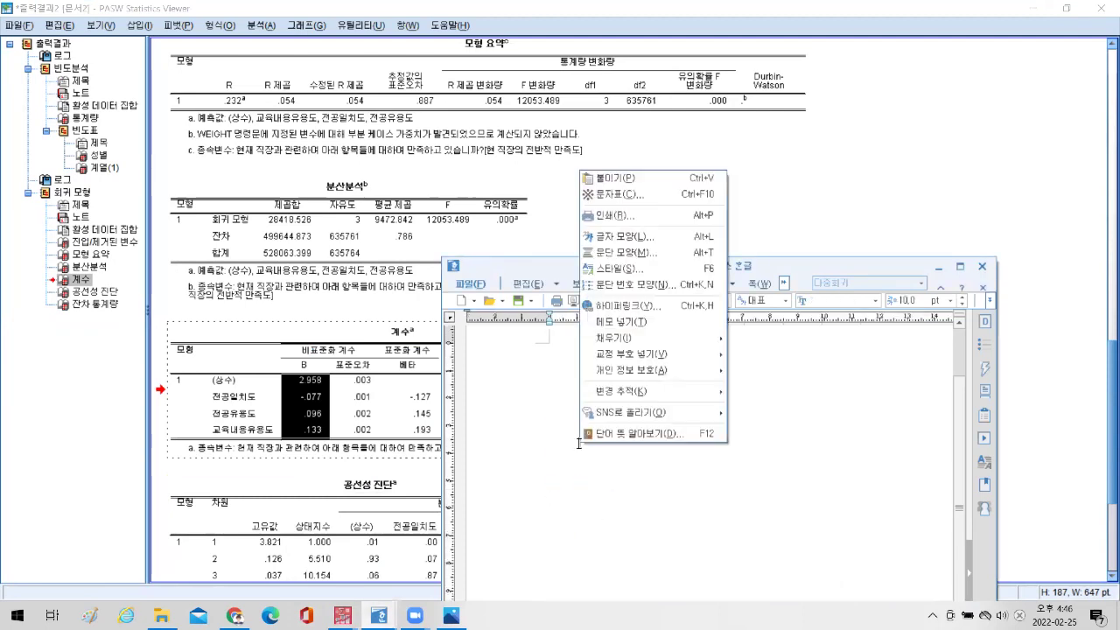
pyautogui.click(623, 208)
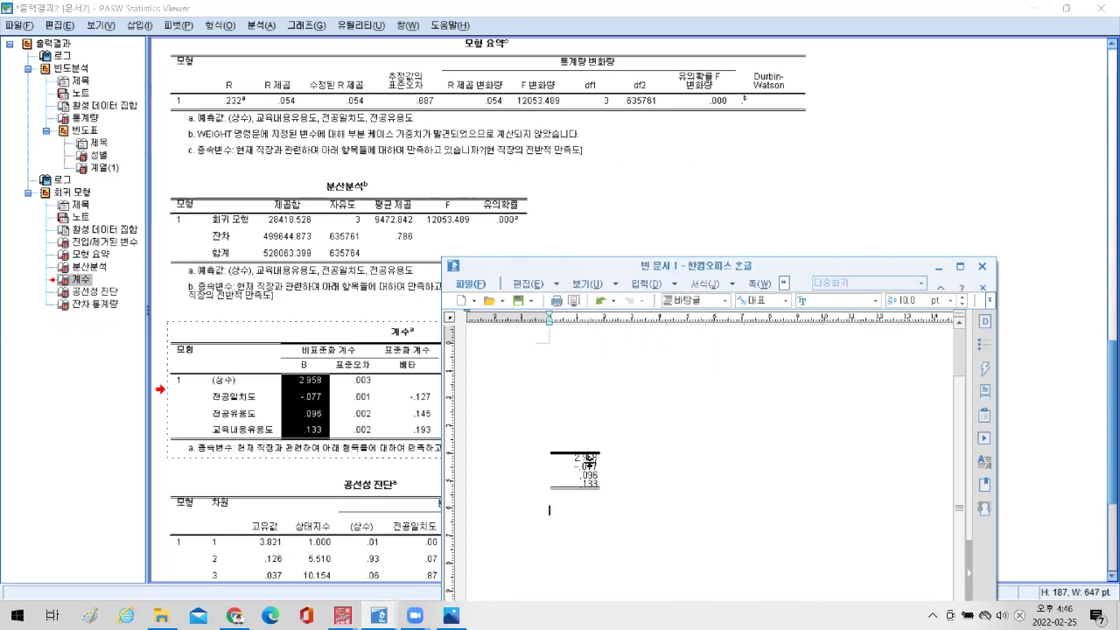
# Copy the B cells from the blank document and paste them into the B column of the 다중회귀분석 통계표 with 내용만 덮어쓰기.
pyautogui.click(584, 459)
pyautogui.moveTo(584, 461); pyautogui.dragTo(579, 487)
pyautogui.rightClick(580, 485)
pyautogui.click(626, 185)
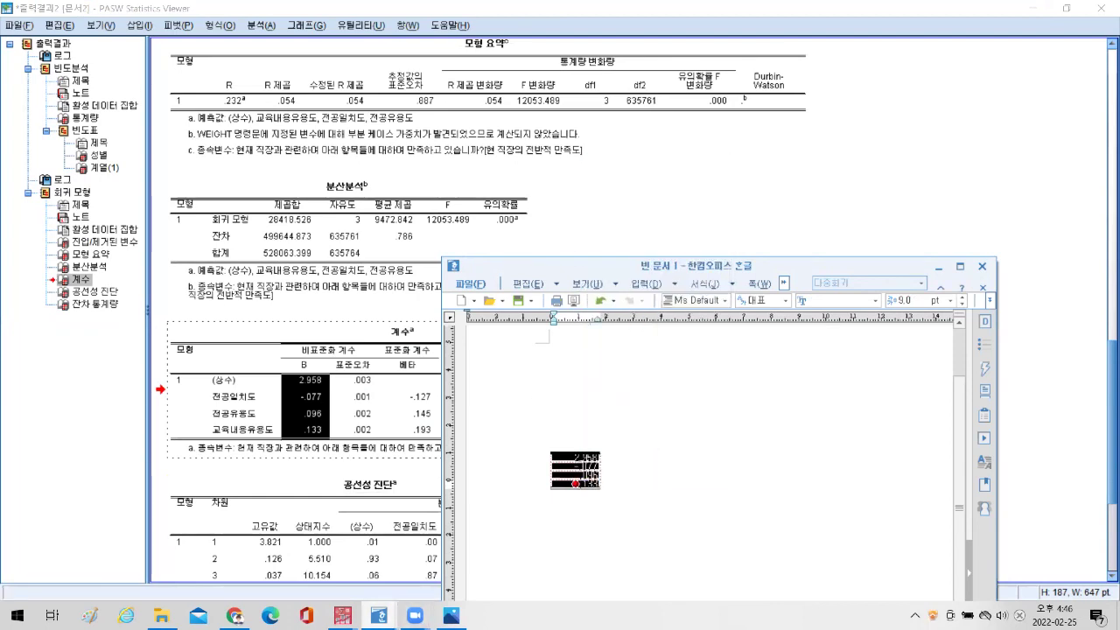
pyautogui.moveTo(378, 616)
pyautogui.click(350, 569)
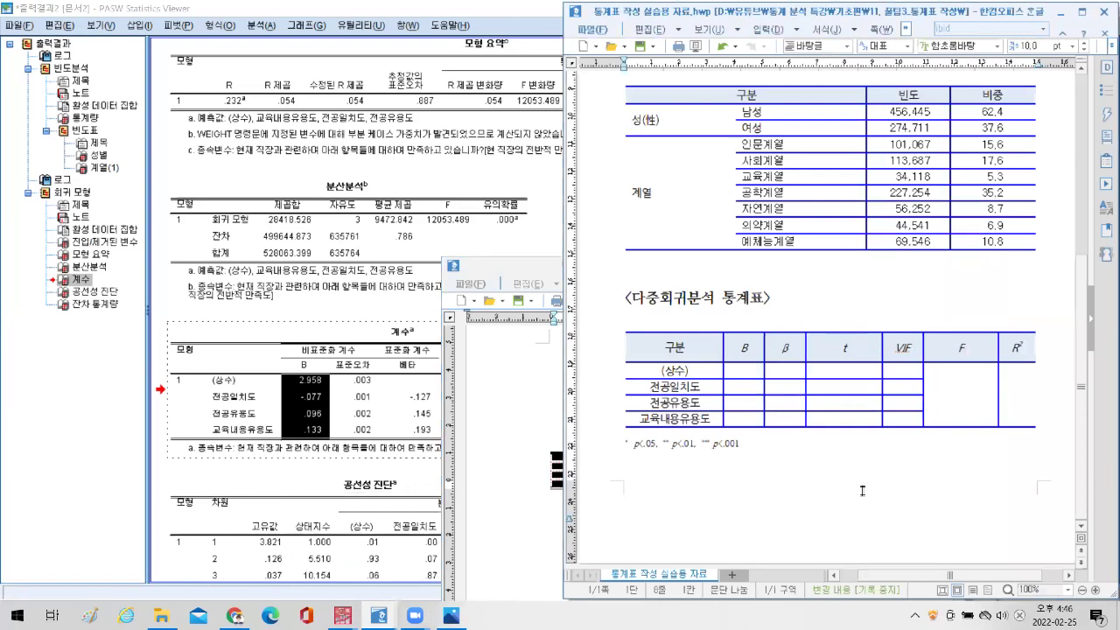
pyautogui.click(745, 371)
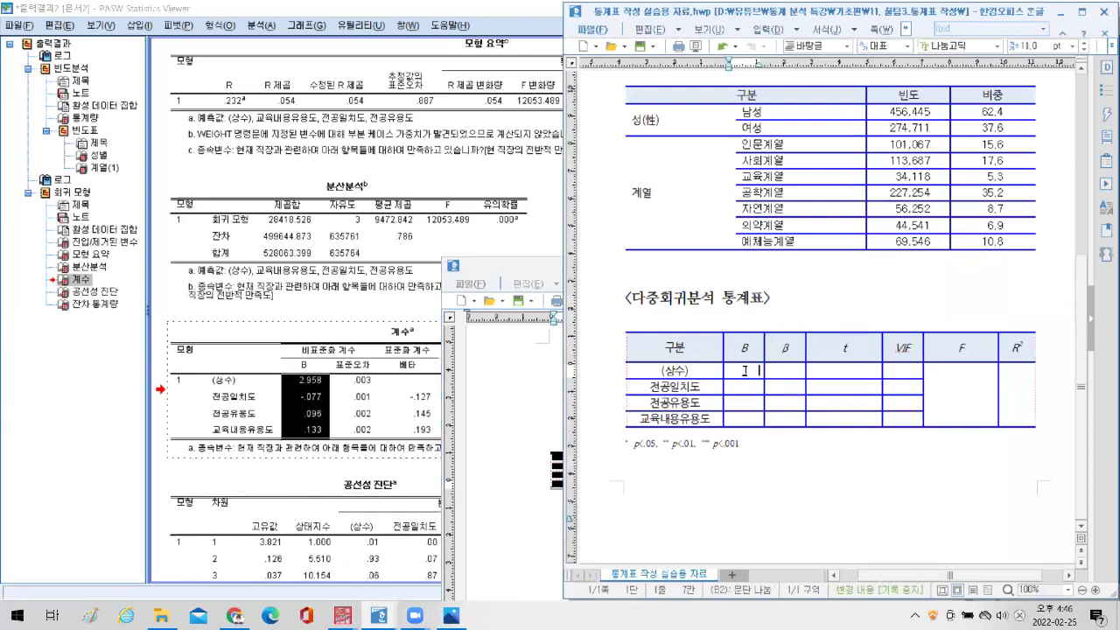
pyautogui.rightClick(744, 371)
pyautogui.click(773, 380)
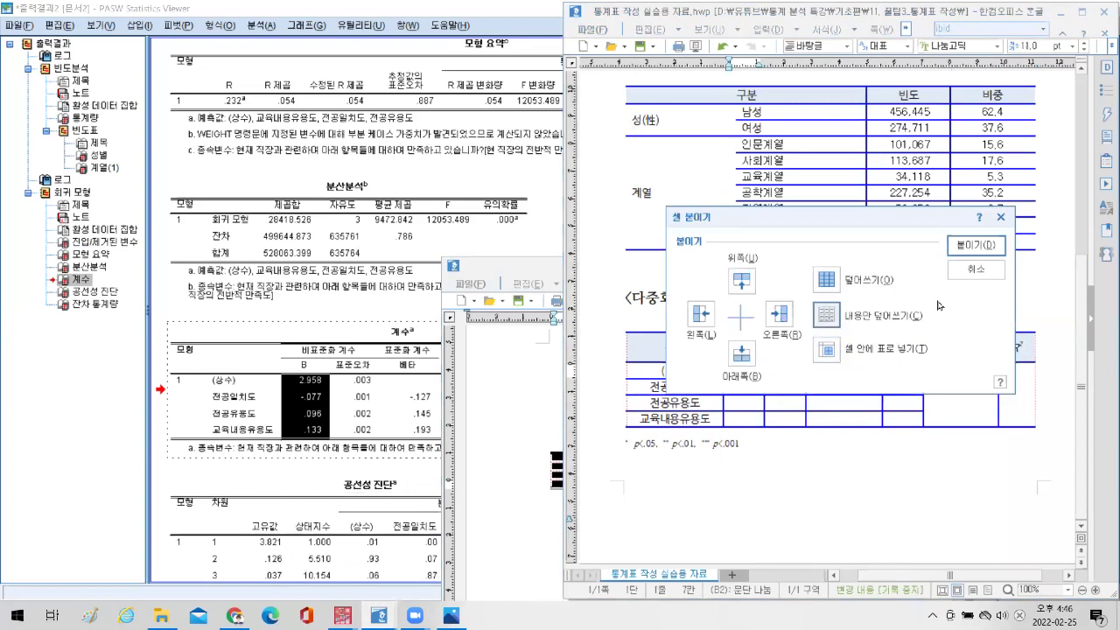
pyautogui.click(975, 245)
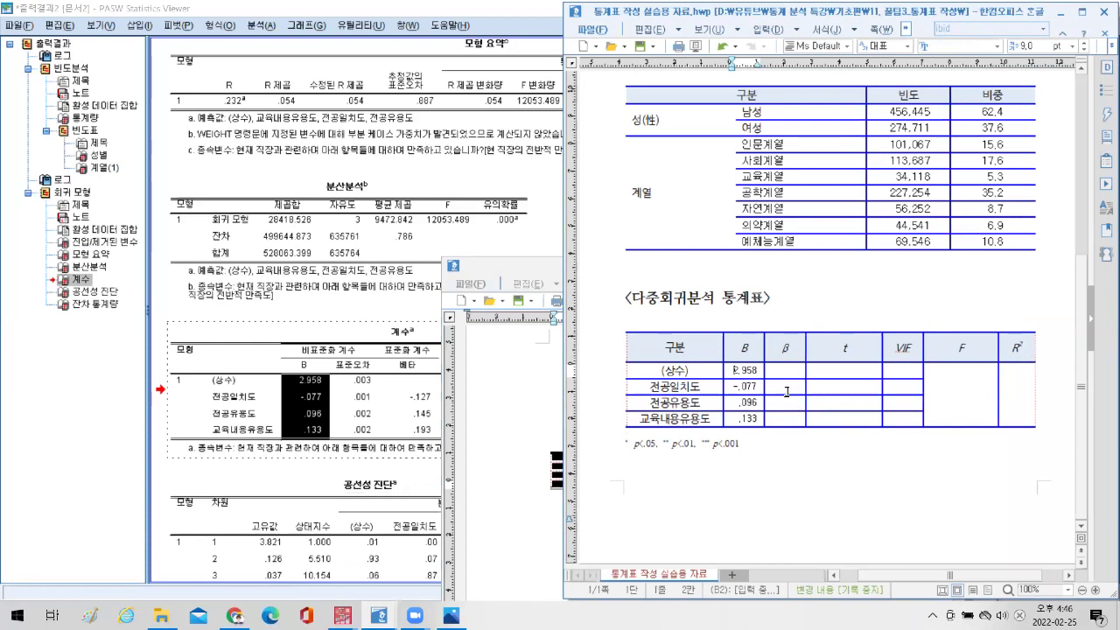
# Enlarge the four values in the B column of the 다중회귀분석 통계표 to 11 pt and widen that column slightly.
pyautogui.moveTo(743, 370); pyautogui.dragTo(743, 419)
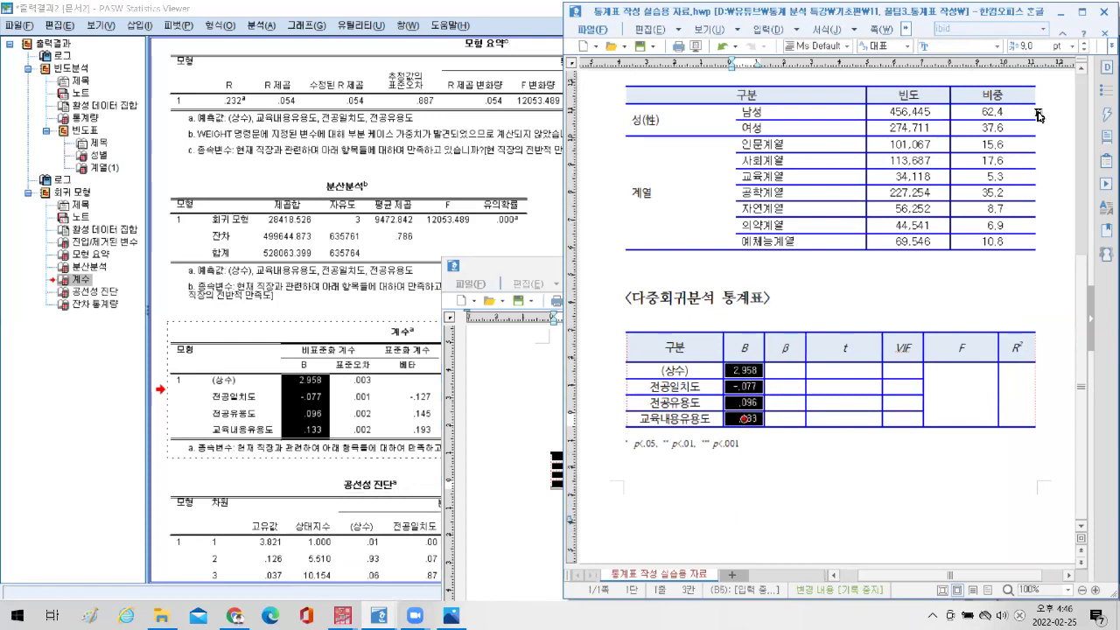
pyautogui.hotkey('alt', 'shift', 'e')
pyautogui.hotkey('alt', 'shift', 'e')
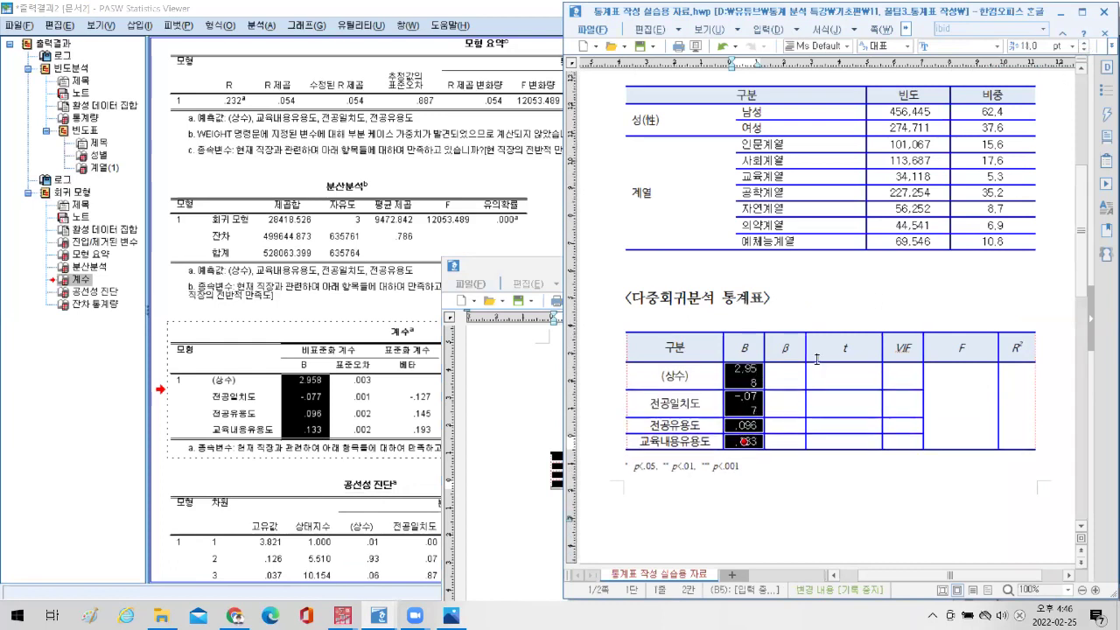
pyautogui.click(799, 513)
pyautogui.moveTo(762, 378); pyautogui.dragTo(773, 382)
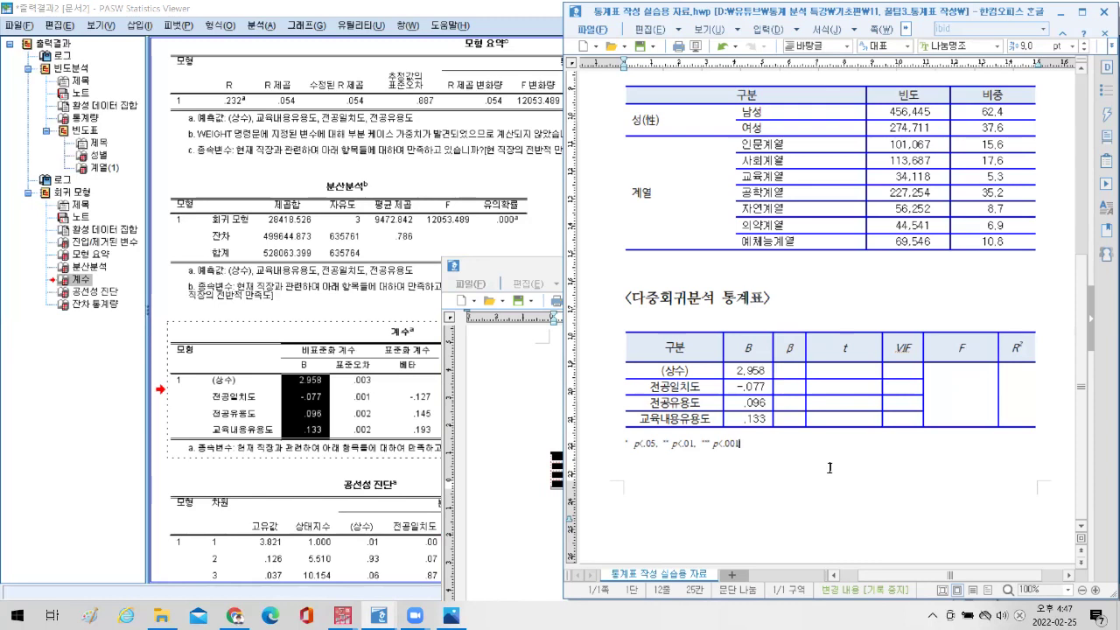
pyautogui.hotkey('ctrl', 'z')
pyautogui.scroll(4, 825, 411)
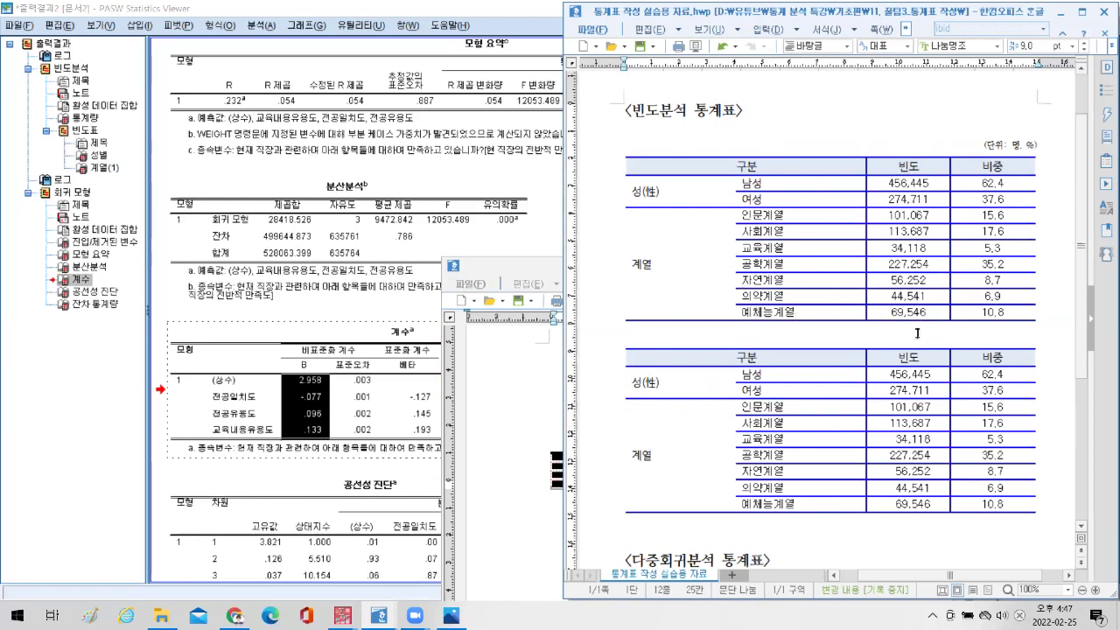
pyautogui.scroll(-2, 917, 333)
pyautogui.scroll(-2, 831, 376)
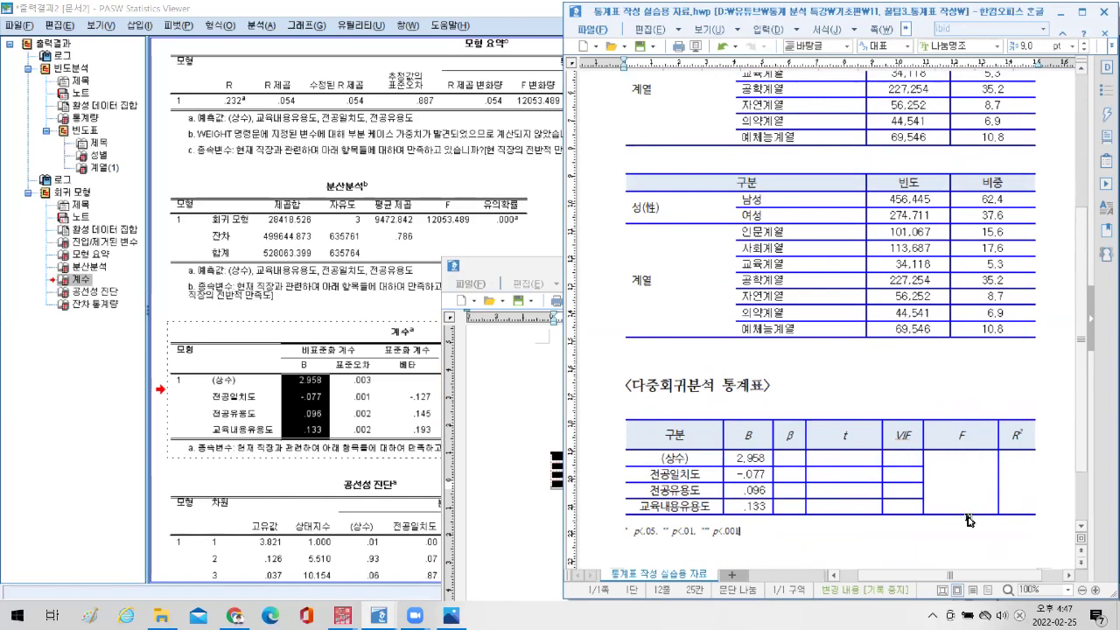
pyautogui.scroll(-2, 969, 520)
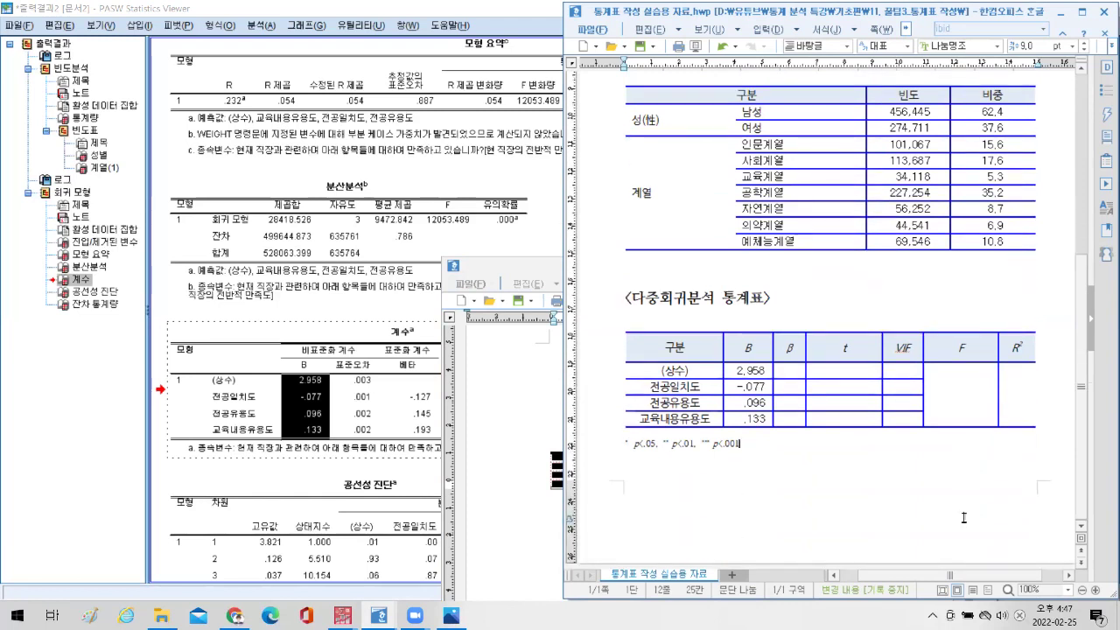